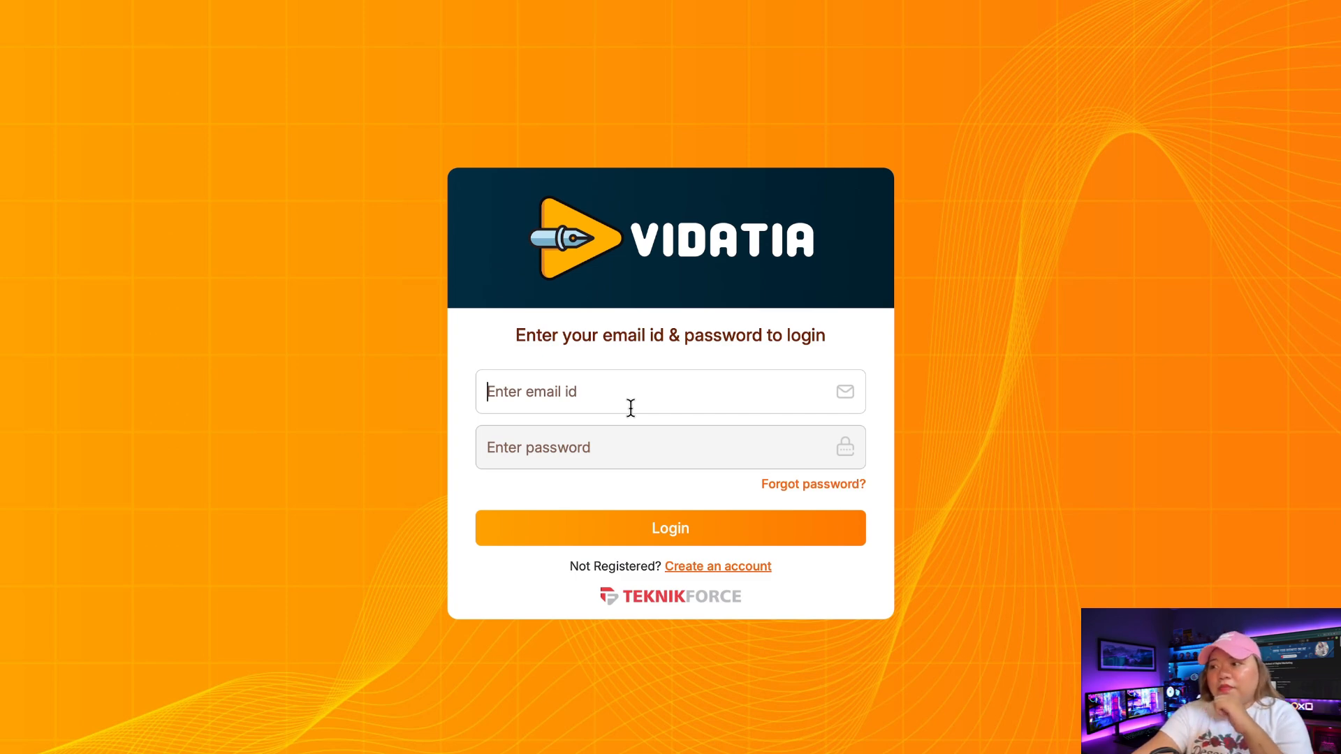
Log in to Vidatia with the account e-mail and password
{"action": "left_click", "coordinate": [587, 445]}
{"action": "left_click", "coordinate": [663, 393]}
{"action": "type", "text": "lov"}
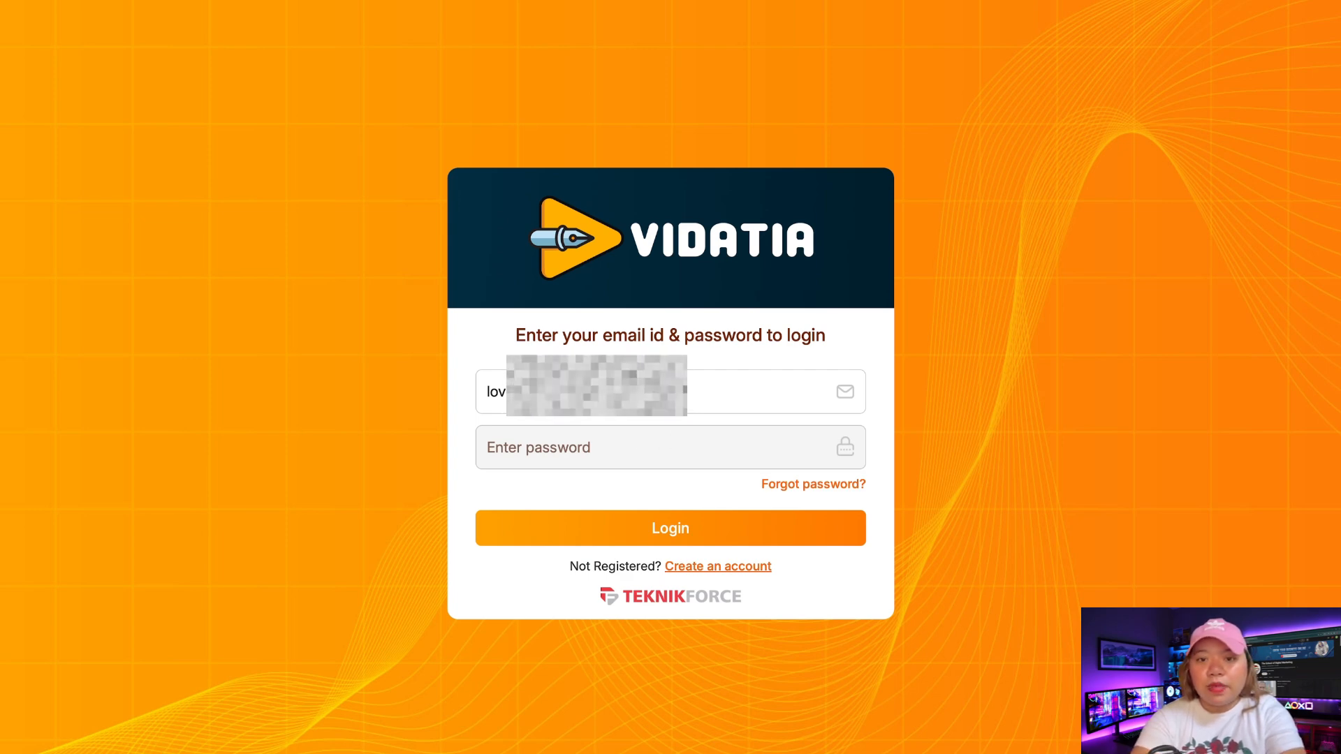
{"action": "type", "text": "••••"}
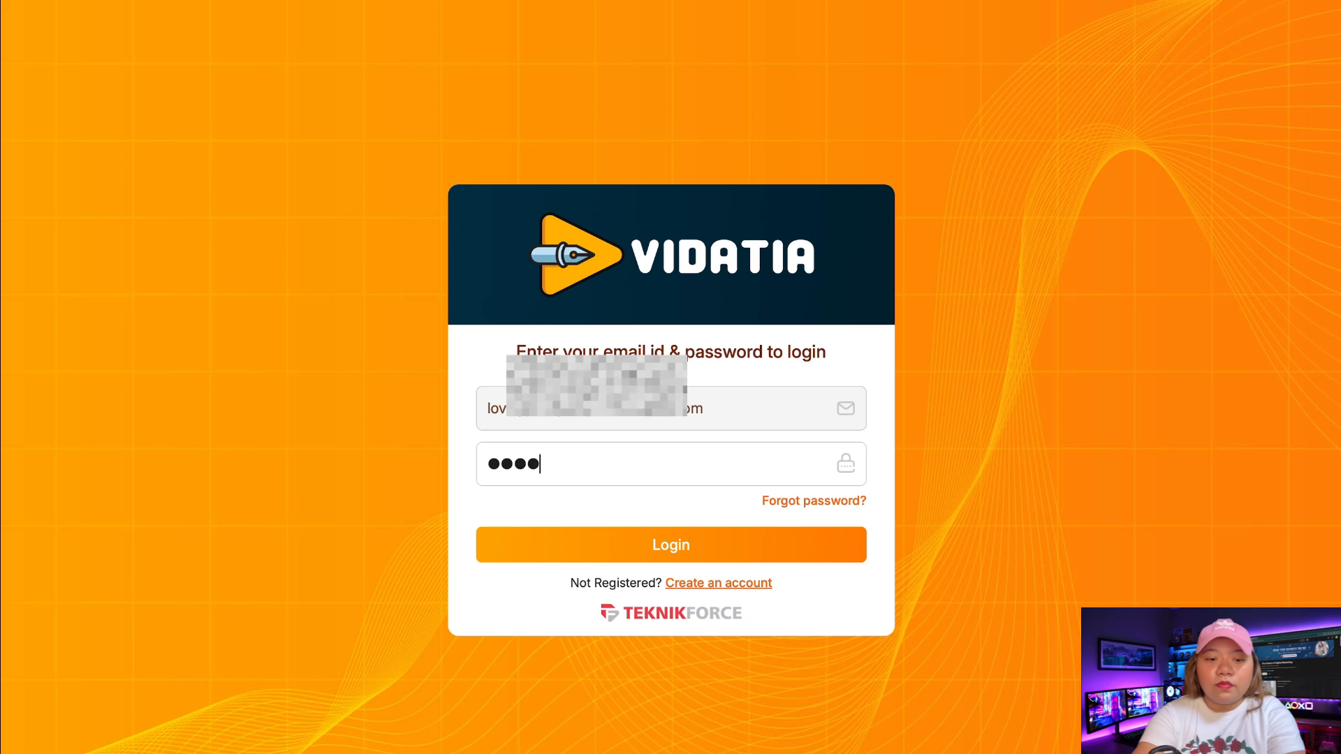
{"action": "type", "text": "••••"}
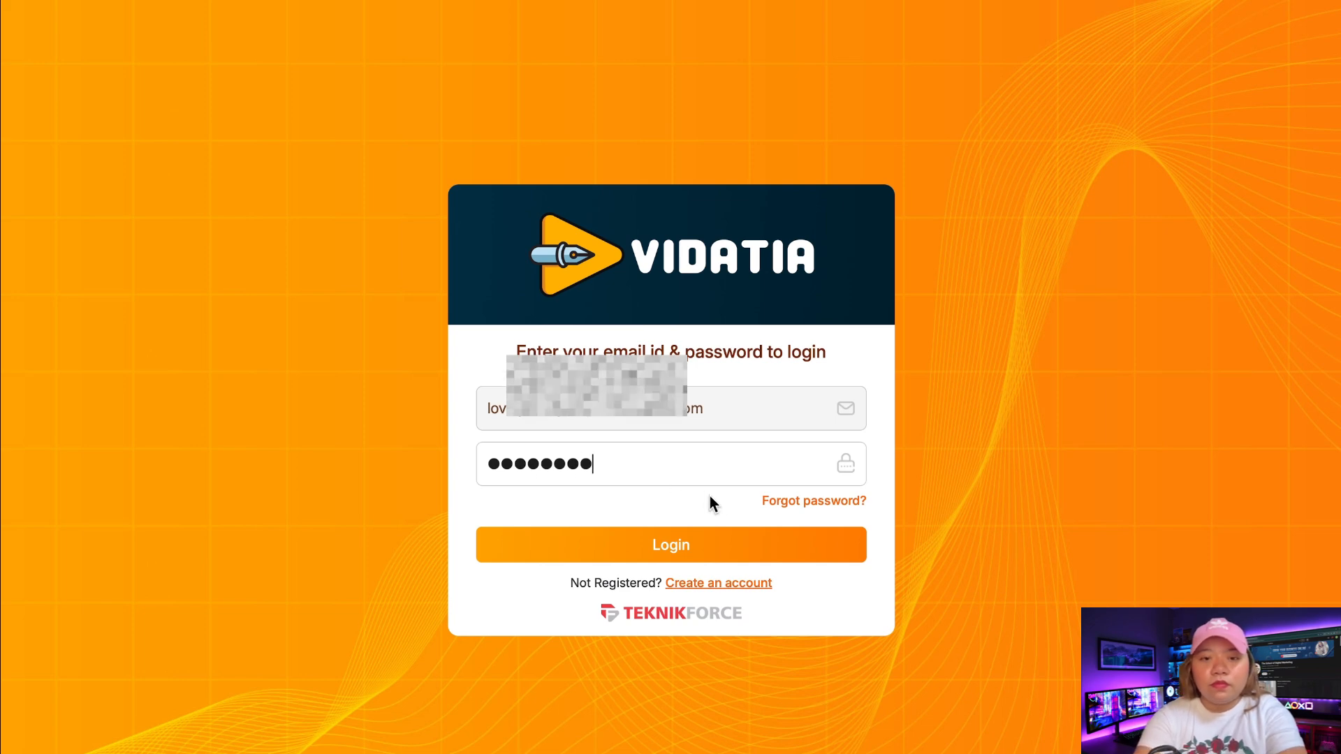
{"action": "left_click", "coordinate": [703, 550]}
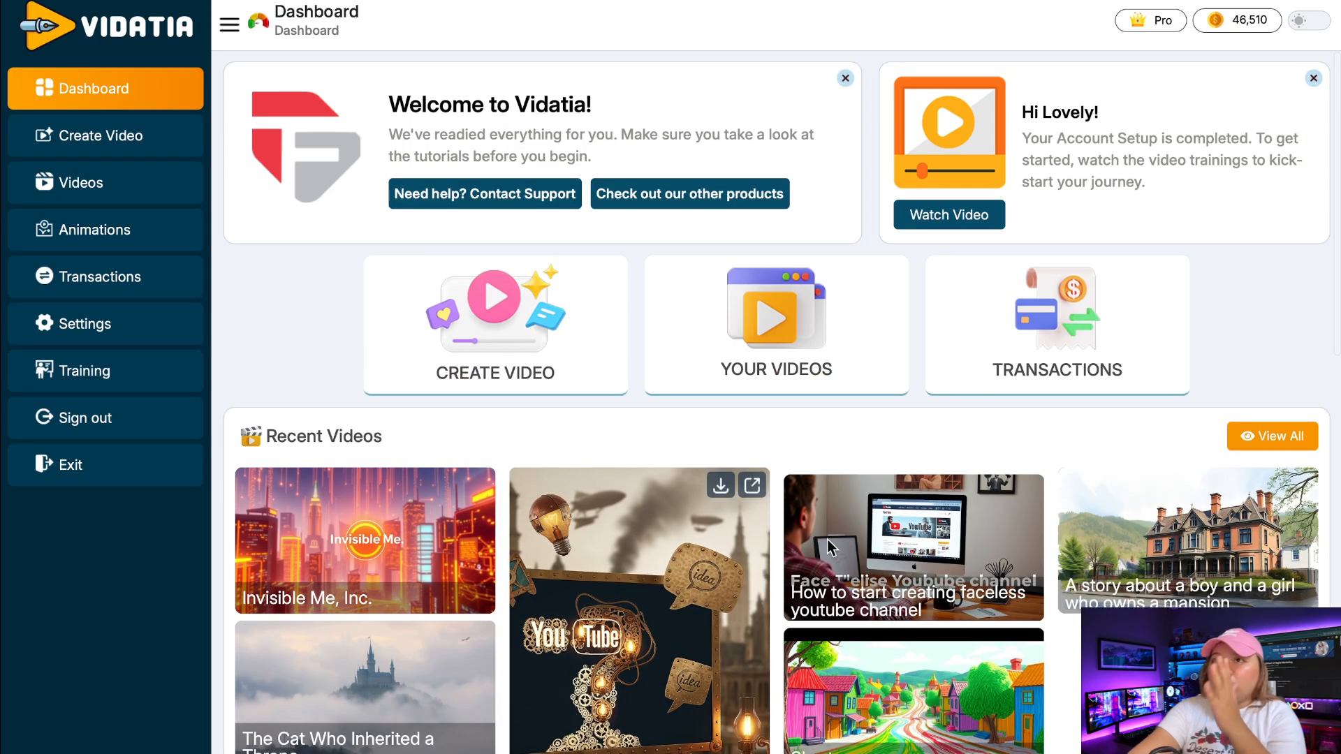
Look through the dashboard's recent videos, daily videos chart and video history list
{"action": "scroll", "coordinate": [1188, 141], "scroll_direction": "down", "scroll_amount": 1}
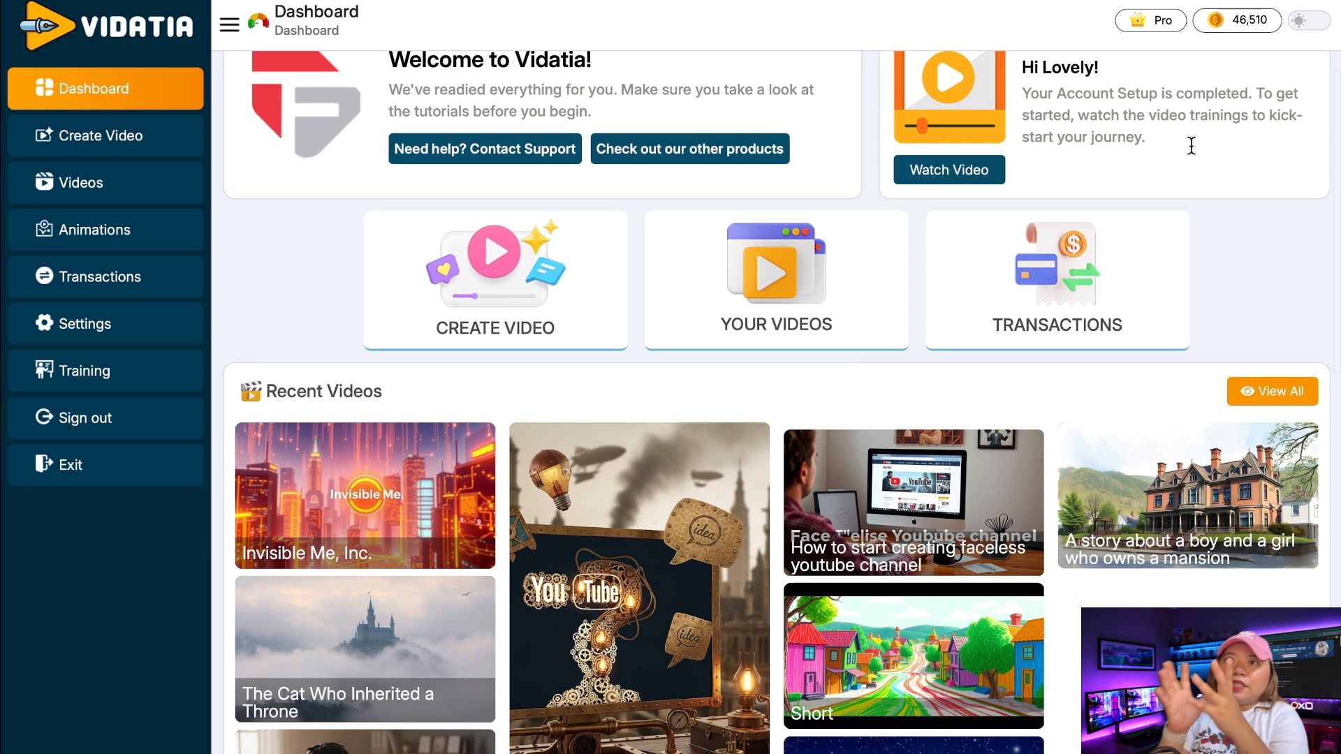
{"action": "scroll", "coordinate": [1192, 145], "scroll_direction": "up", "scroll_amount": 1}
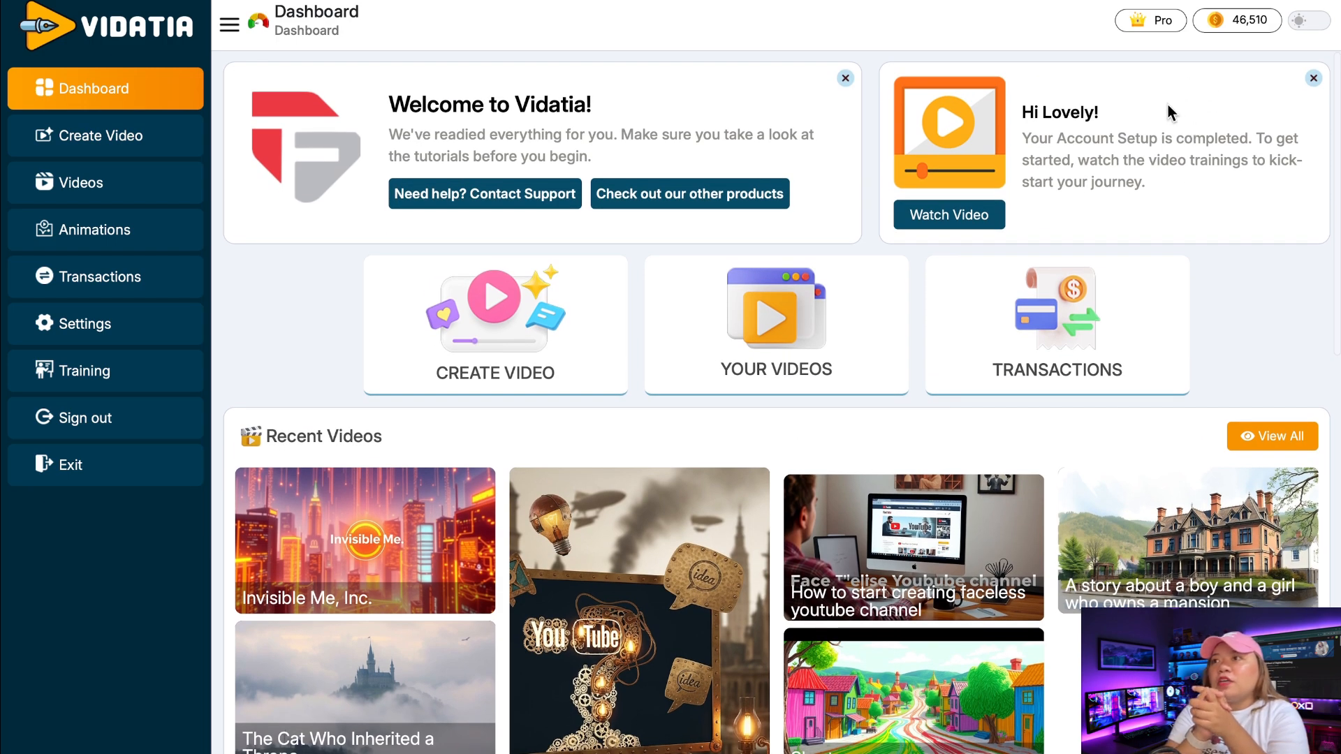
{"action": "scroll", "coordinate": [779, 236], "scroll_direction": "down", "scroll_amount": 10}
{"action": "scroll", "coordinate": [779, 225], "scroll_direction": "up", "scroll_amount": 5}
{"action": "scroll", "coordinate": [778, 225], "scroll_direction": "up", "scroll_amount": 6}
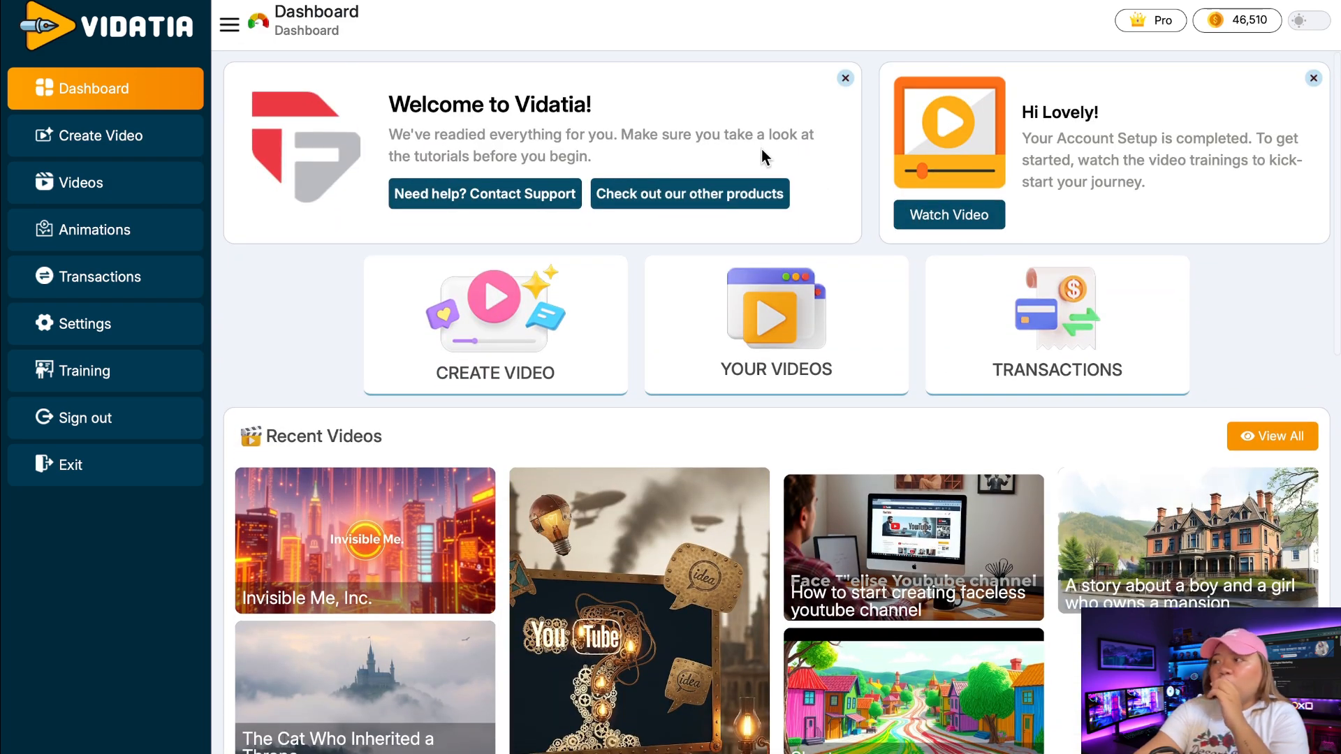
{"action": "scroll", "coordinate": [1067, 292], "scroll_direction": "down", "scroll_amount": 10}
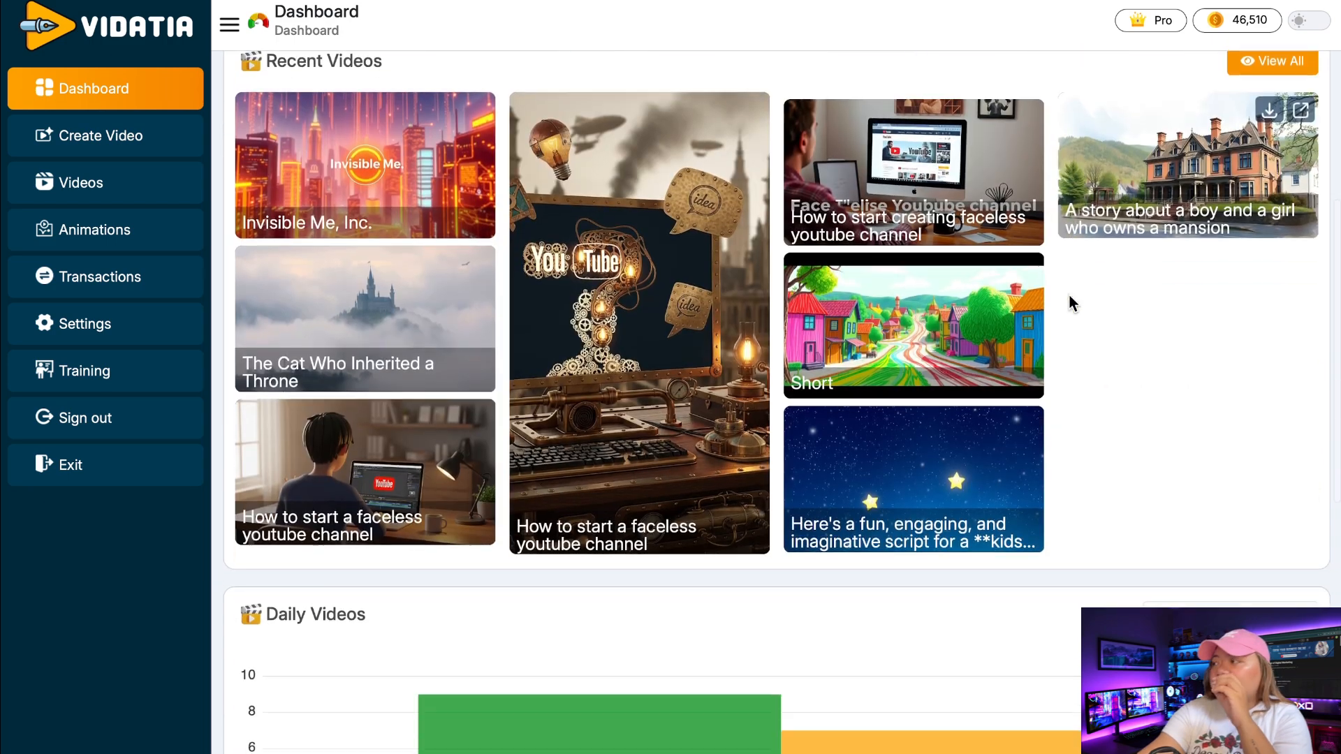
{"action": "scroll", "coordinate": [908, 386], "scroll_direction": "down", "scroll_amount": 5}
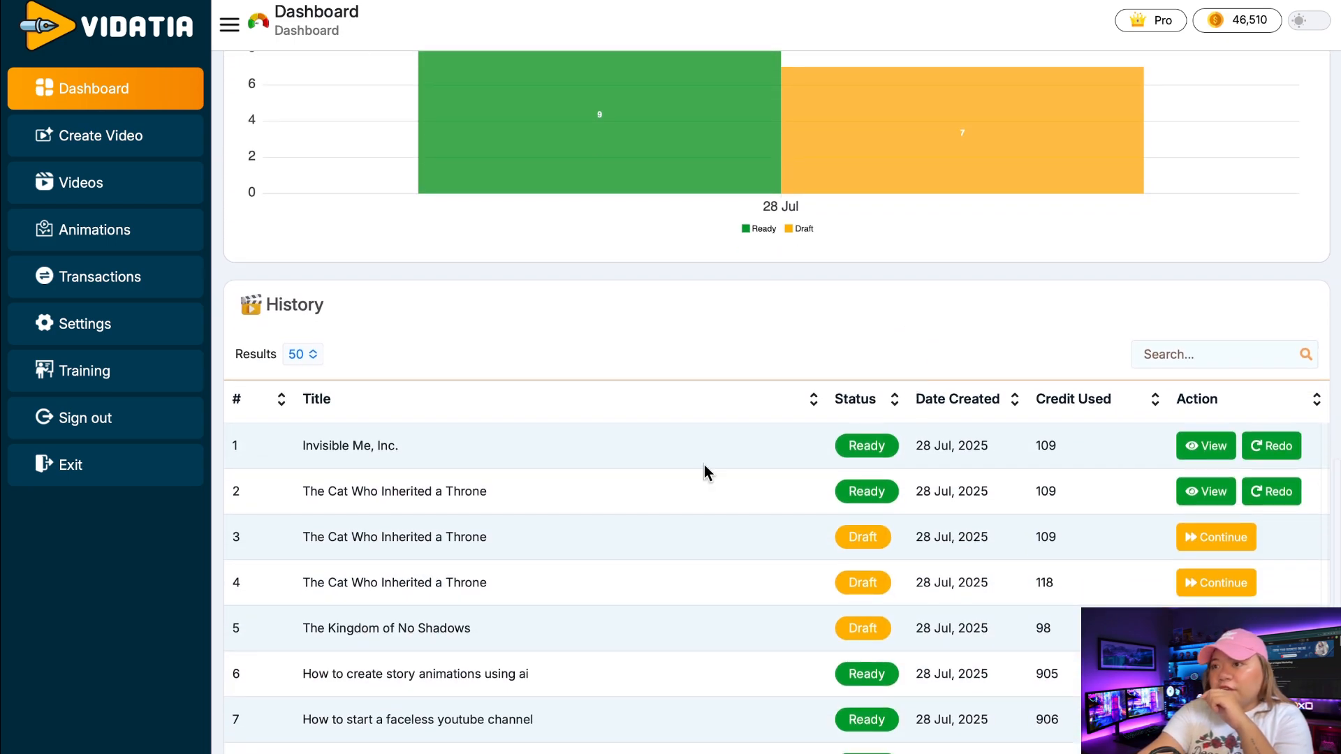
{"action": "scroll", "coordinate": [756, 505], "scroll_direction": "down", "scroll_amount": 6}
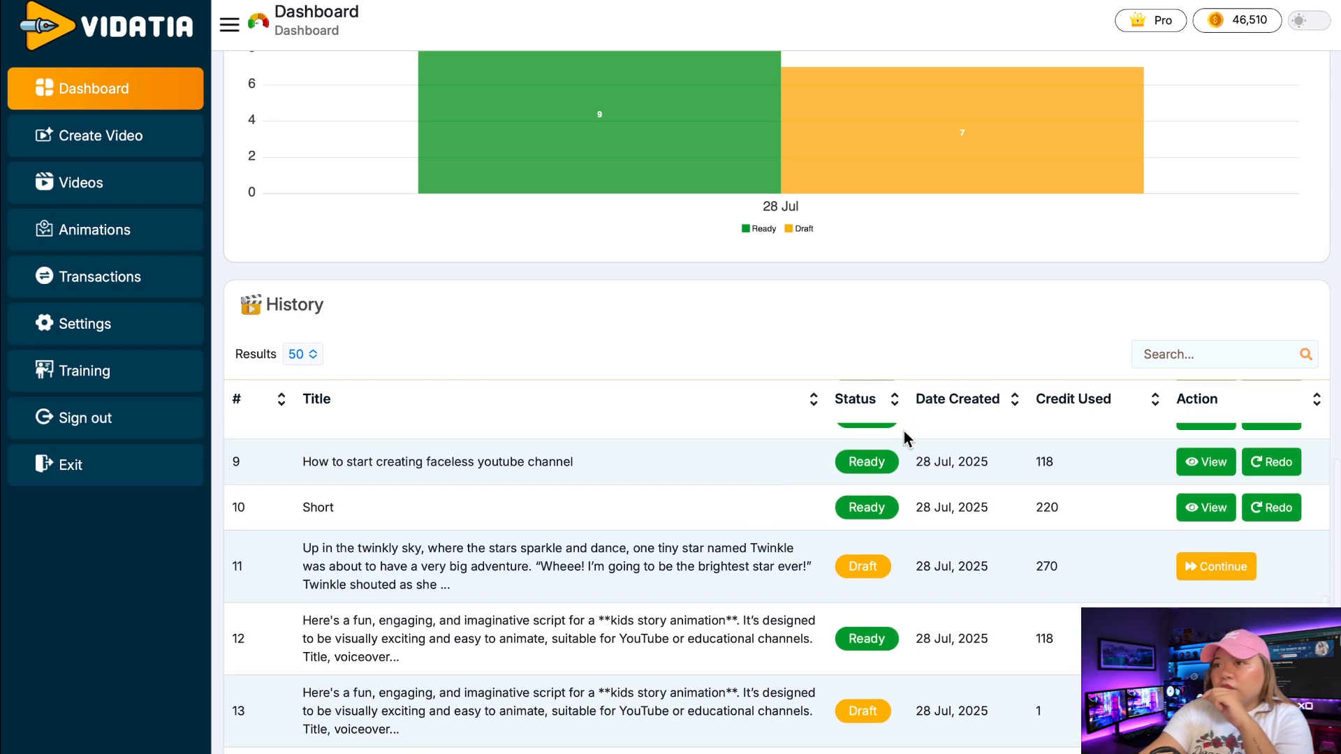
{"action": "scroll", "coordinate": [1005, 370], "scroll_direction": "down", "scroll_amount": 3}
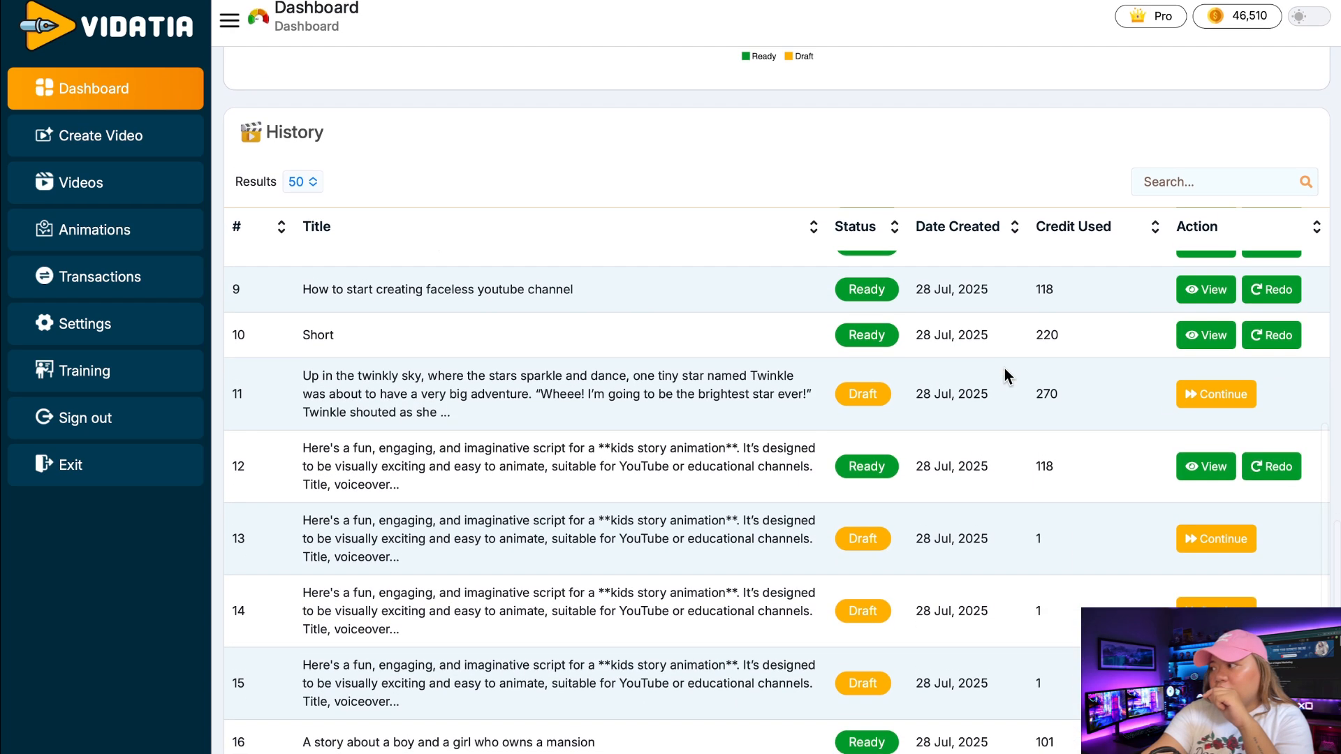
{"action": "scroll", "coordinate": [634, 177], "scroll_direction": "up", "scroll_amount": 15}
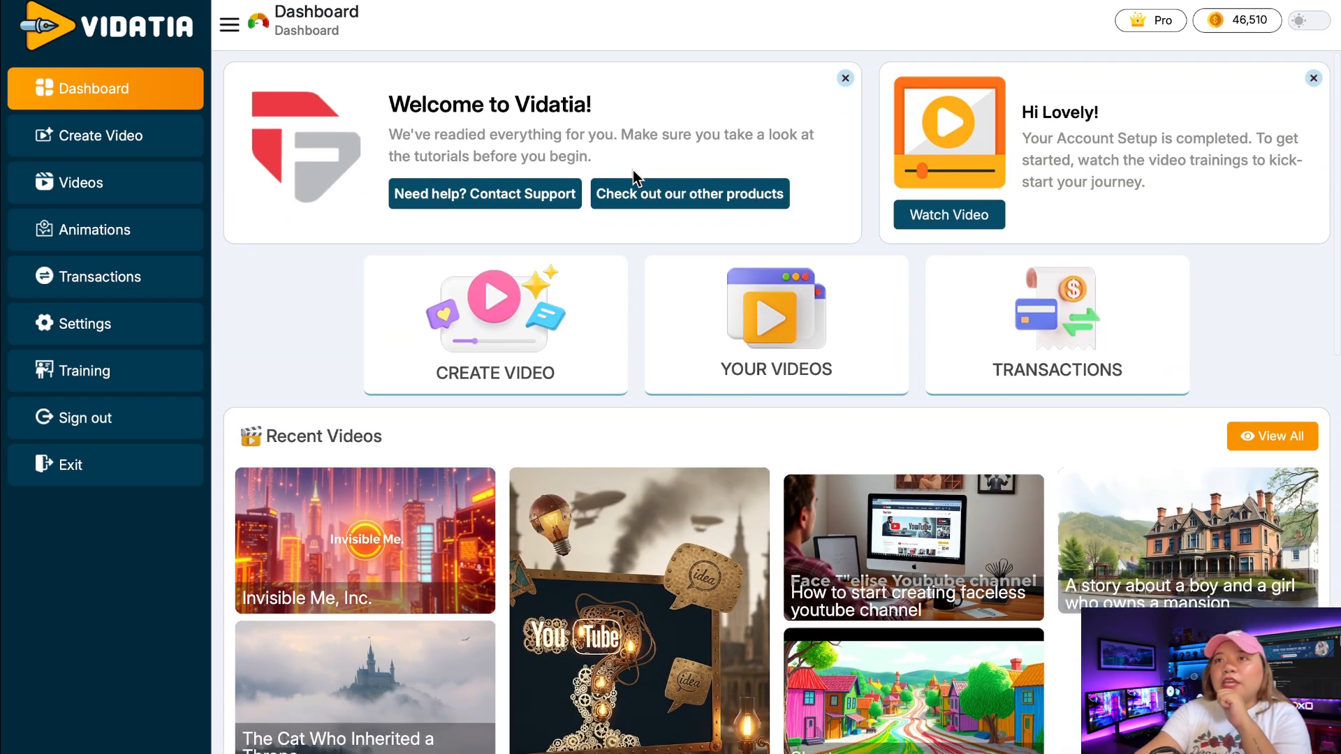
Start a new video with the Create option
{"action": "left_click", "coordinate": [121, 148]}
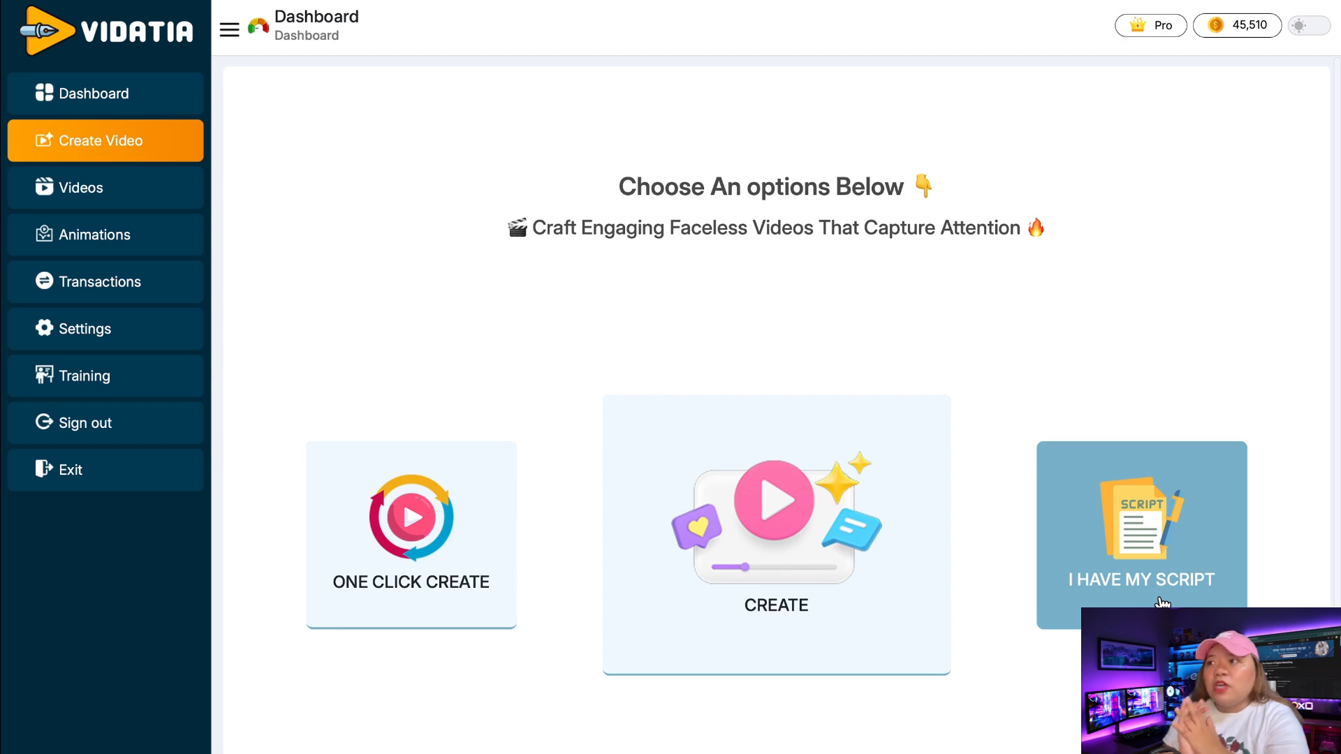
{"action": "left_click", "coordinate": [799, 635]}
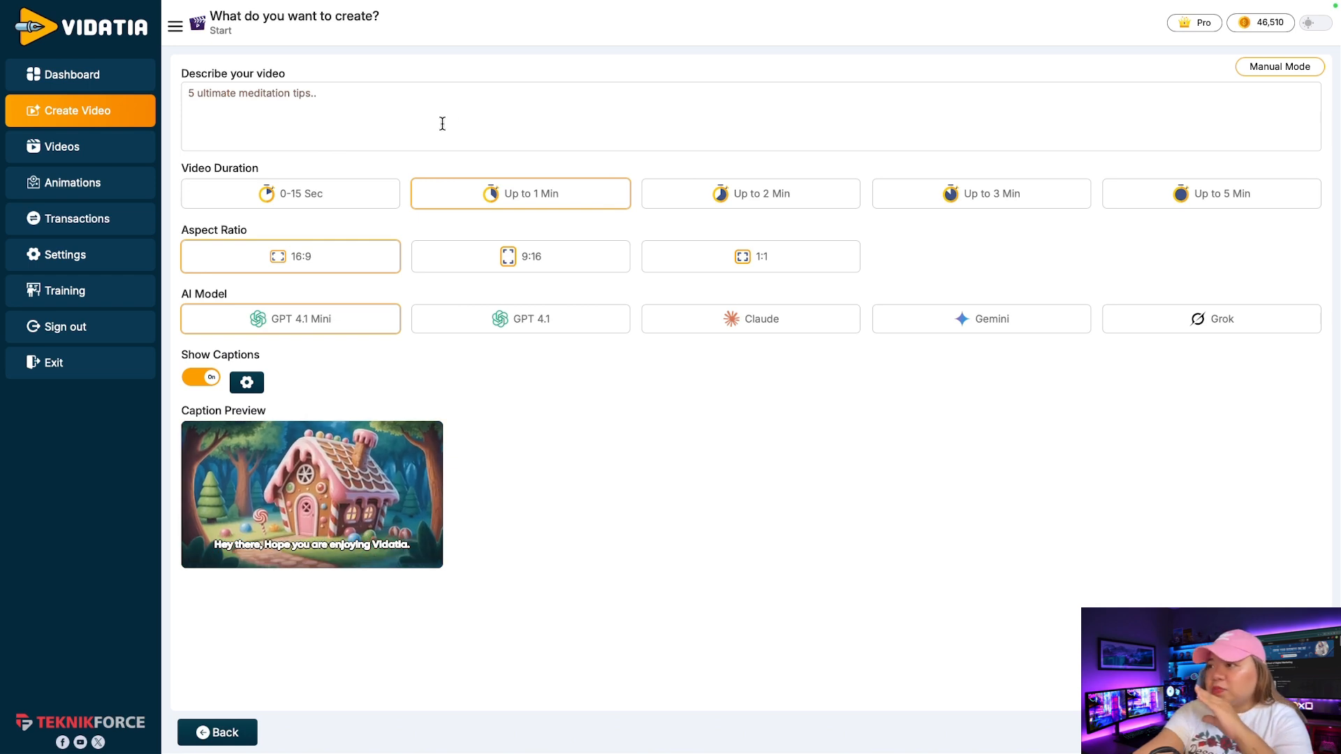
{"action": "type", "text": "Ho"}
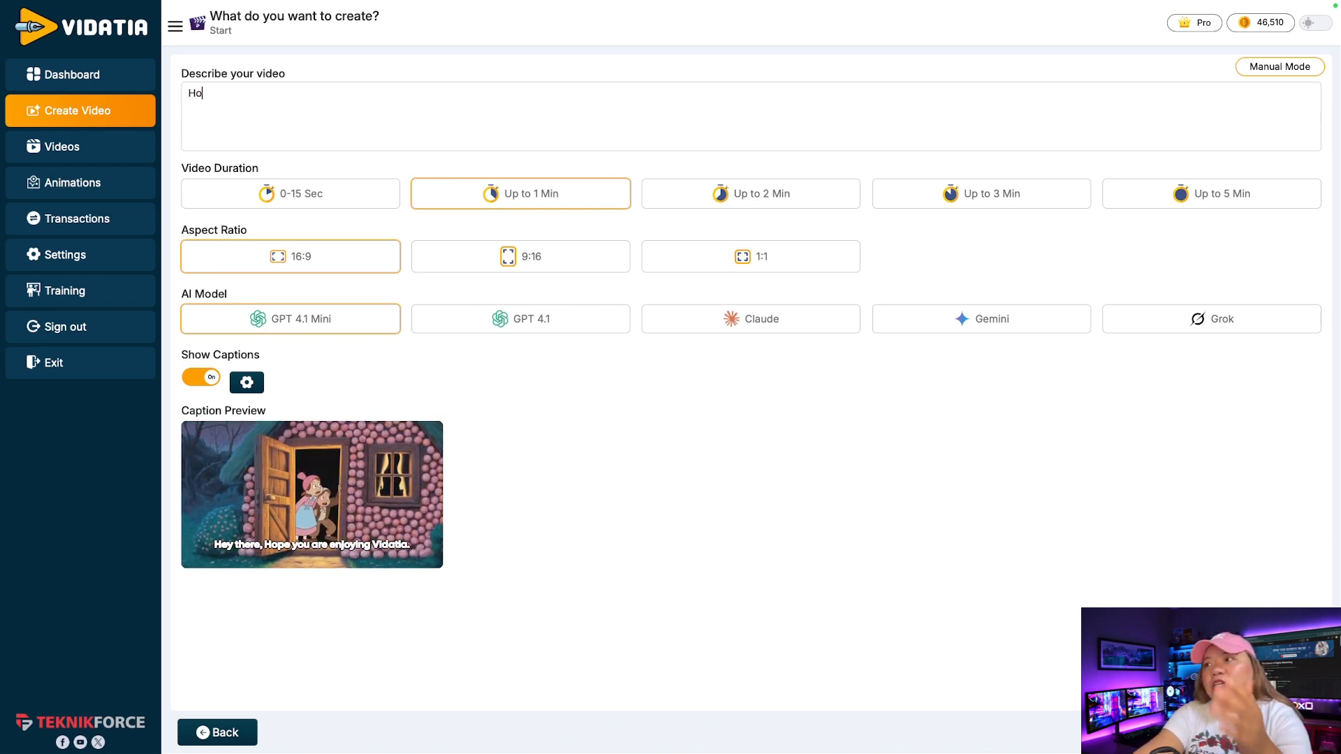
{"action": "type", "text": "w to"}
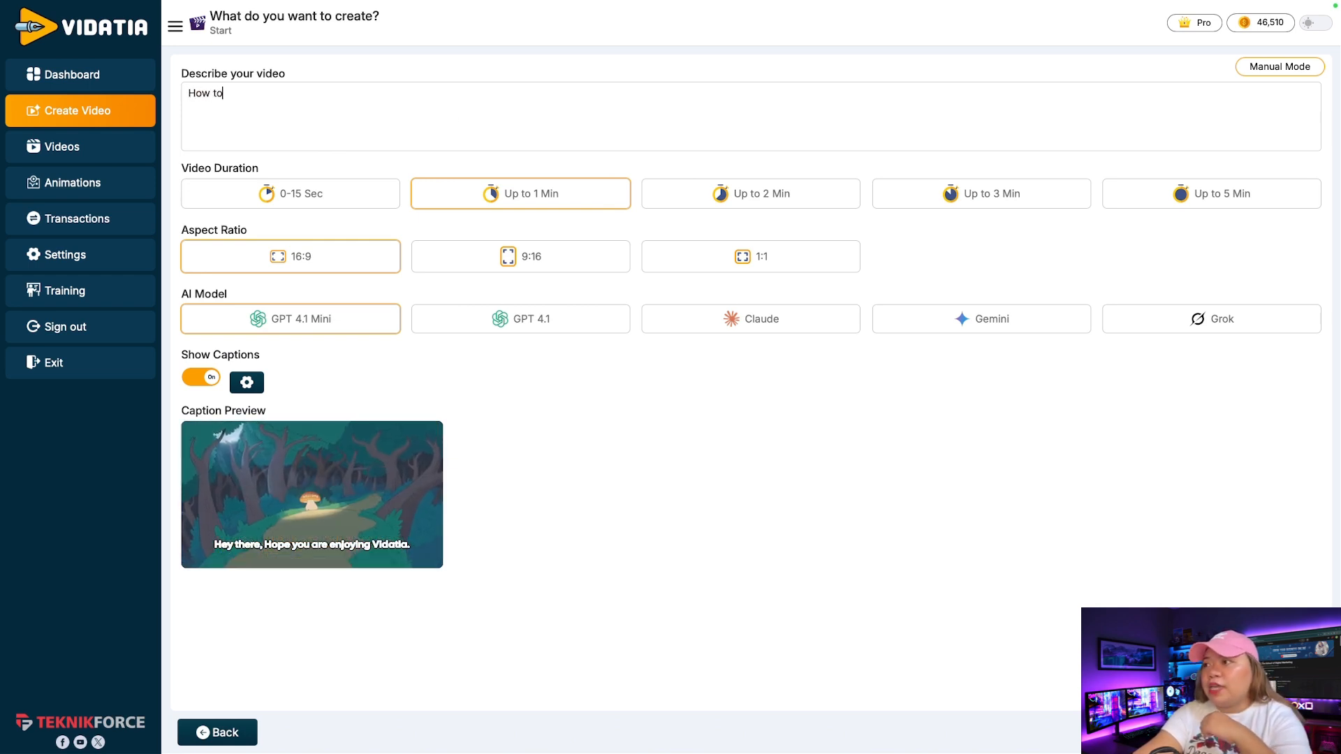
{"action": "key", "text": "BackSpace"}
{"action": "key", "text": "BackSpace"}
{"action": "key", "text": "BackSpace"}
{"action": "key", "text": "BackSpace"}
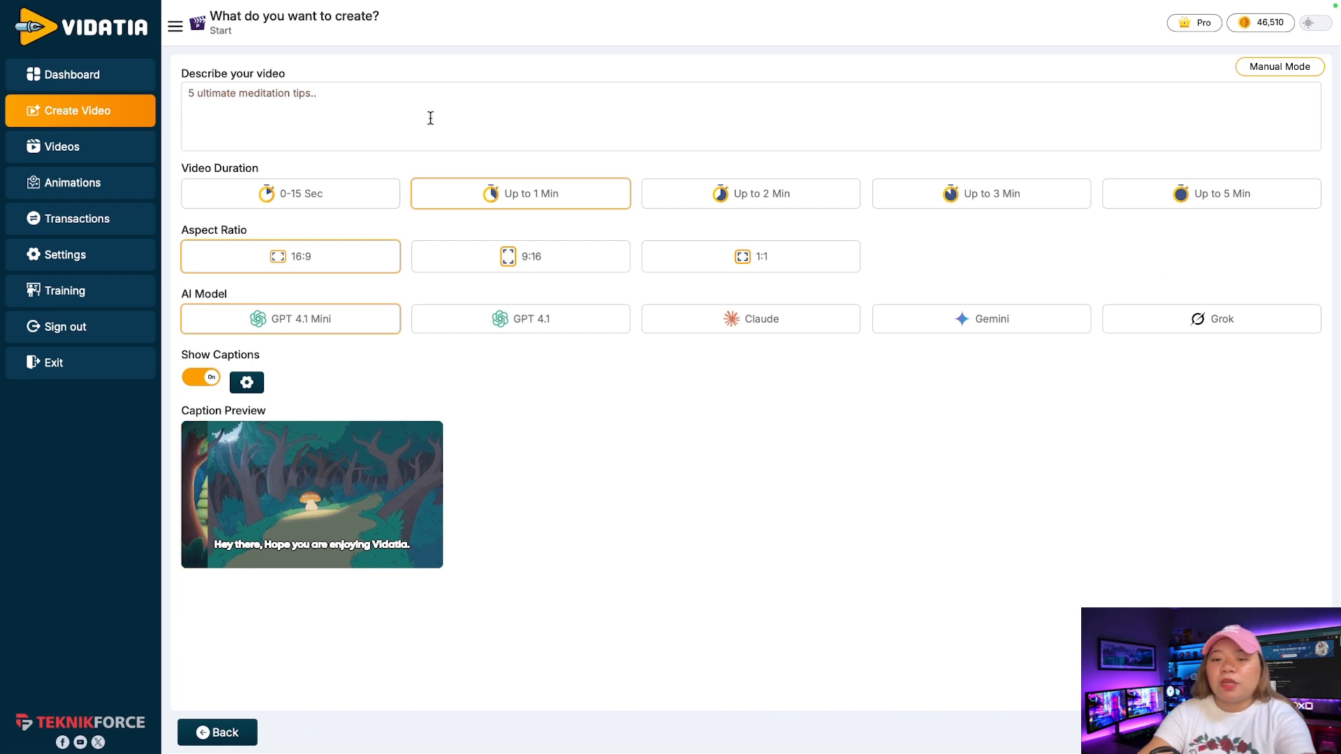
Describe the video as "How to create a faceless youtube channel" and set its duration to Up to 1 Min
{"action": "type", "text": "H"}
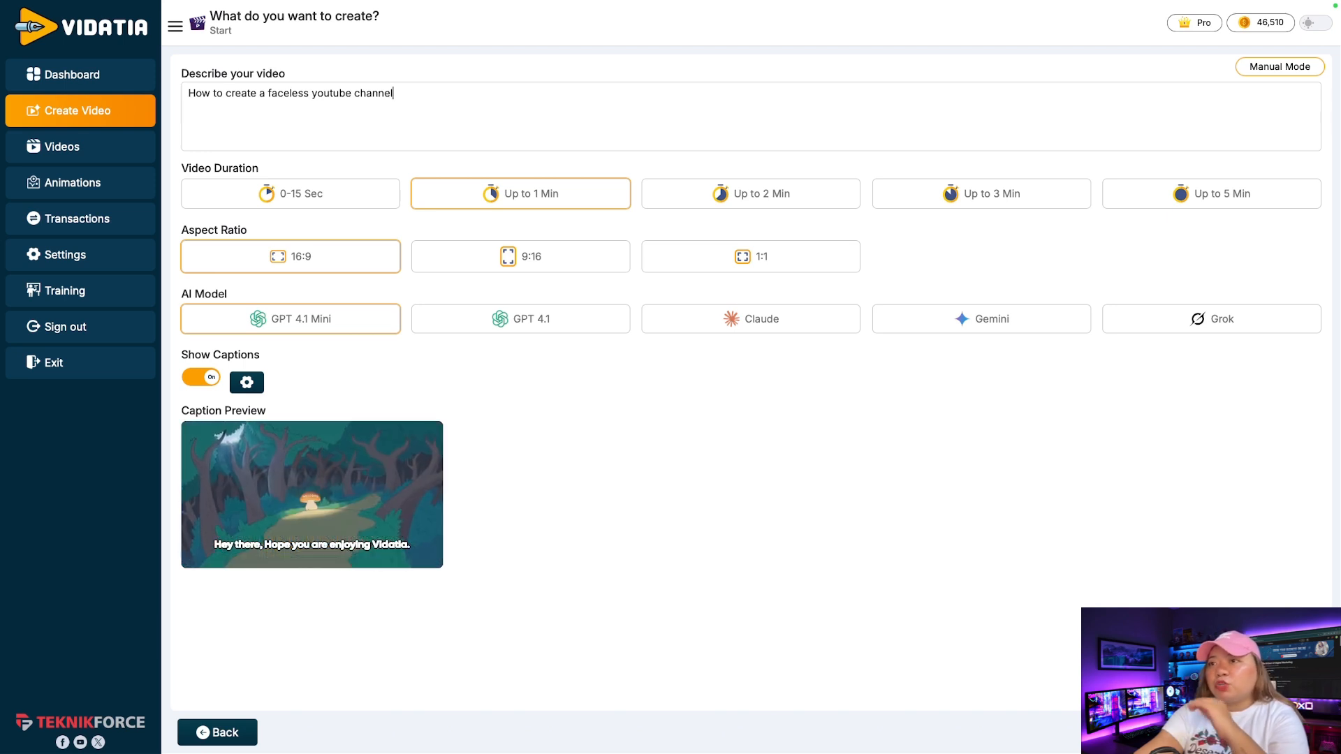
{"action": "left_click", "coordinate": [300, 201]}
{"action": "left_click", "coordinate": [1222, 193]}
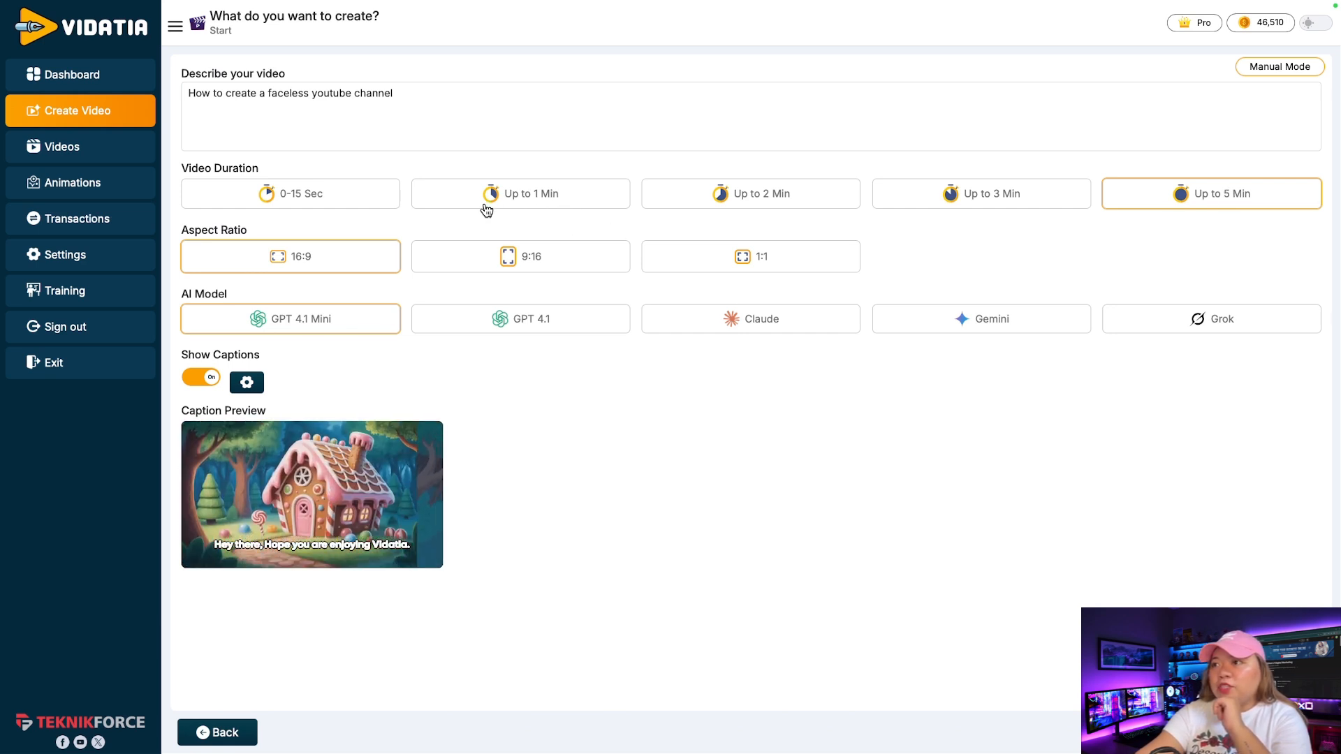
{"action": "left_click", "coordinate": [572, 203]}
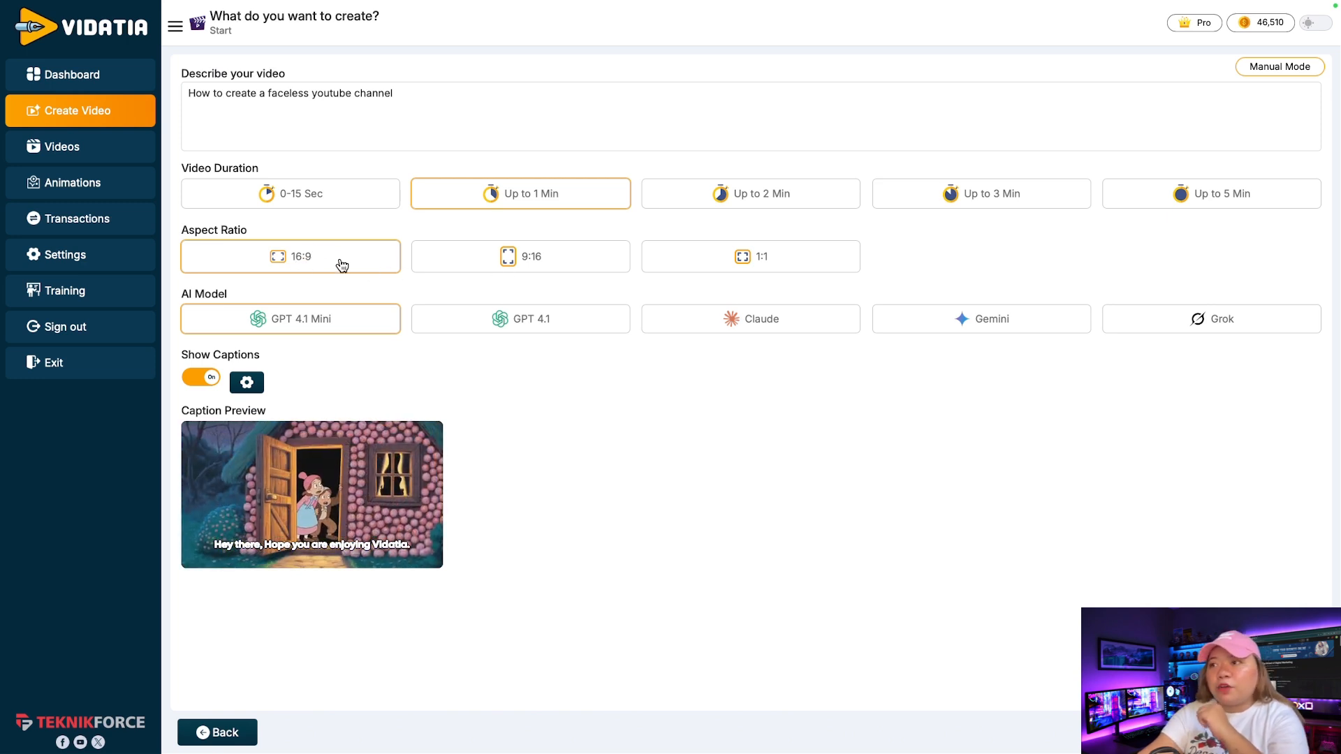
Try the 9:16 and 1:1 aspect ratios for the video and return to 16:9
{"action": "left_click", "coordinate": [532, 259]}
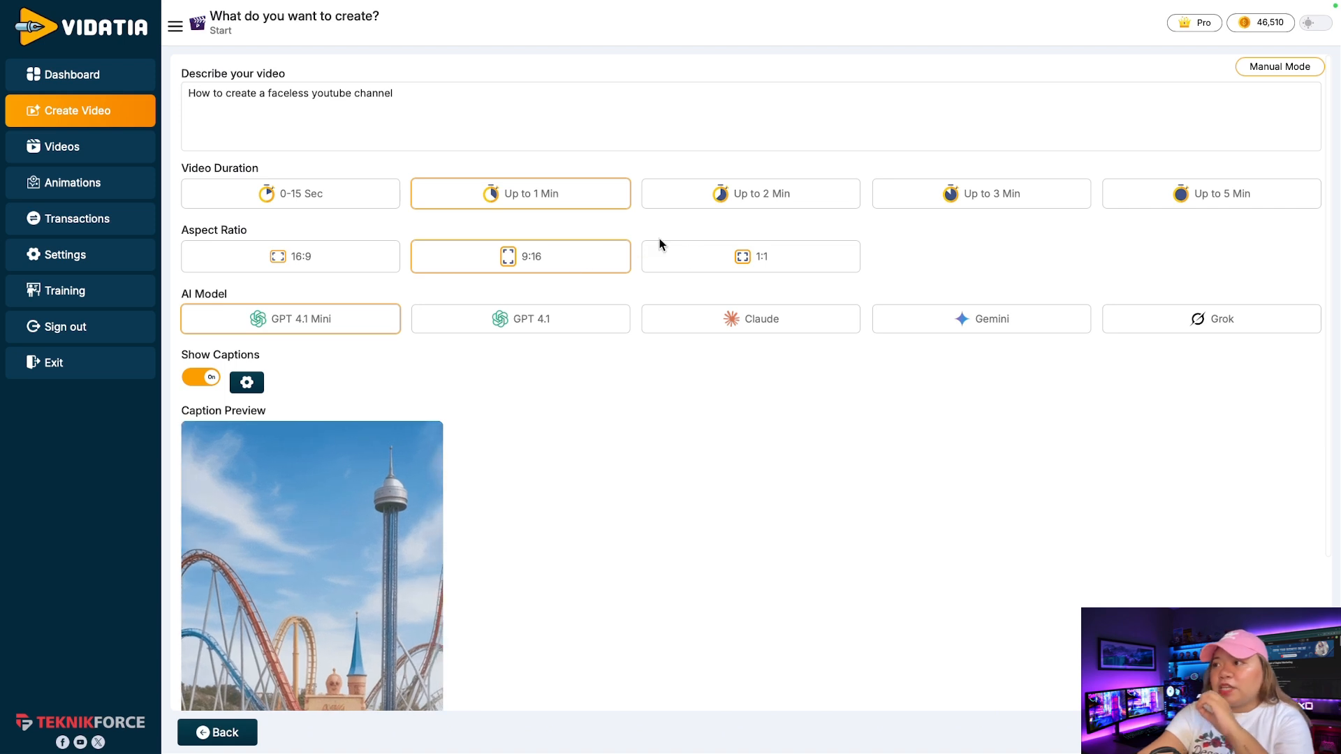
{"action": "left_click", "coordinate": [747, 267]}
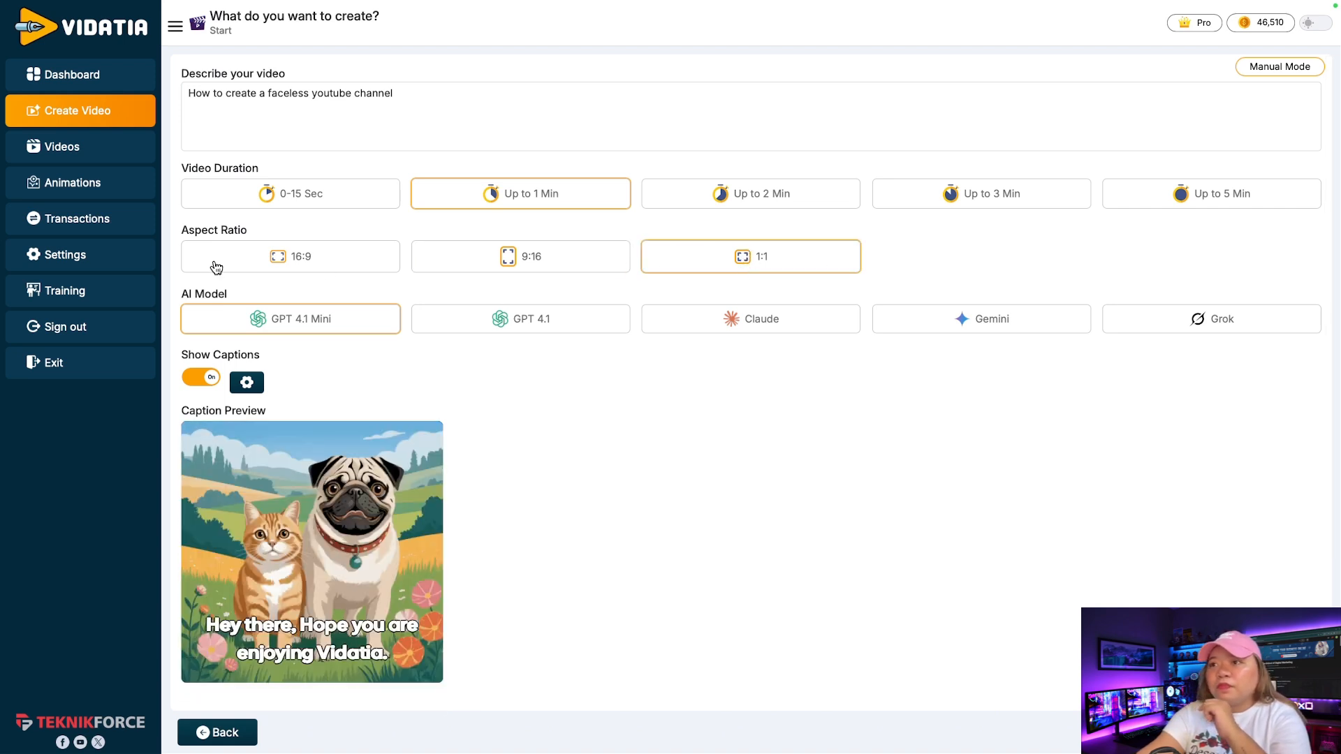
{"action": "left_click", "coordinate": [308, 260]}
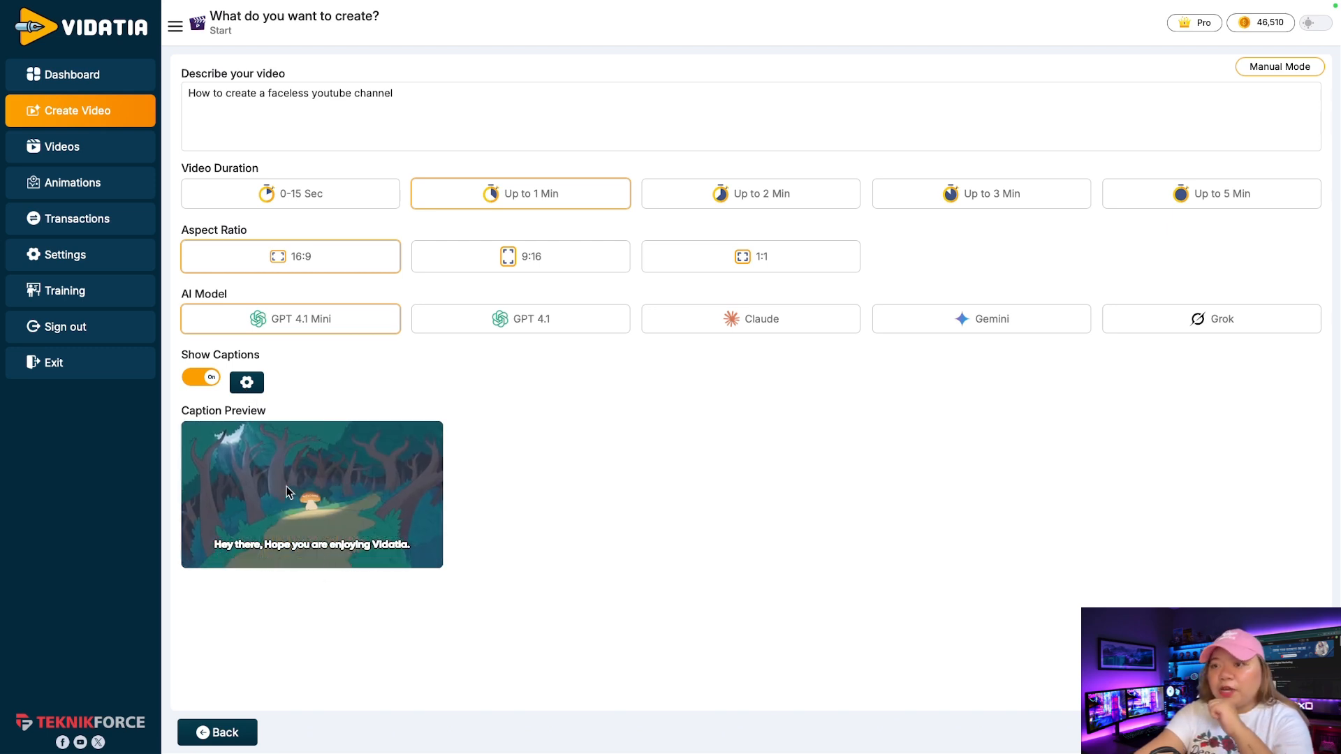
Review the font style choices in the caption settings and save the settings with the Cal Sans font
{"action": "left_click", "coordinate": [250, 386]}
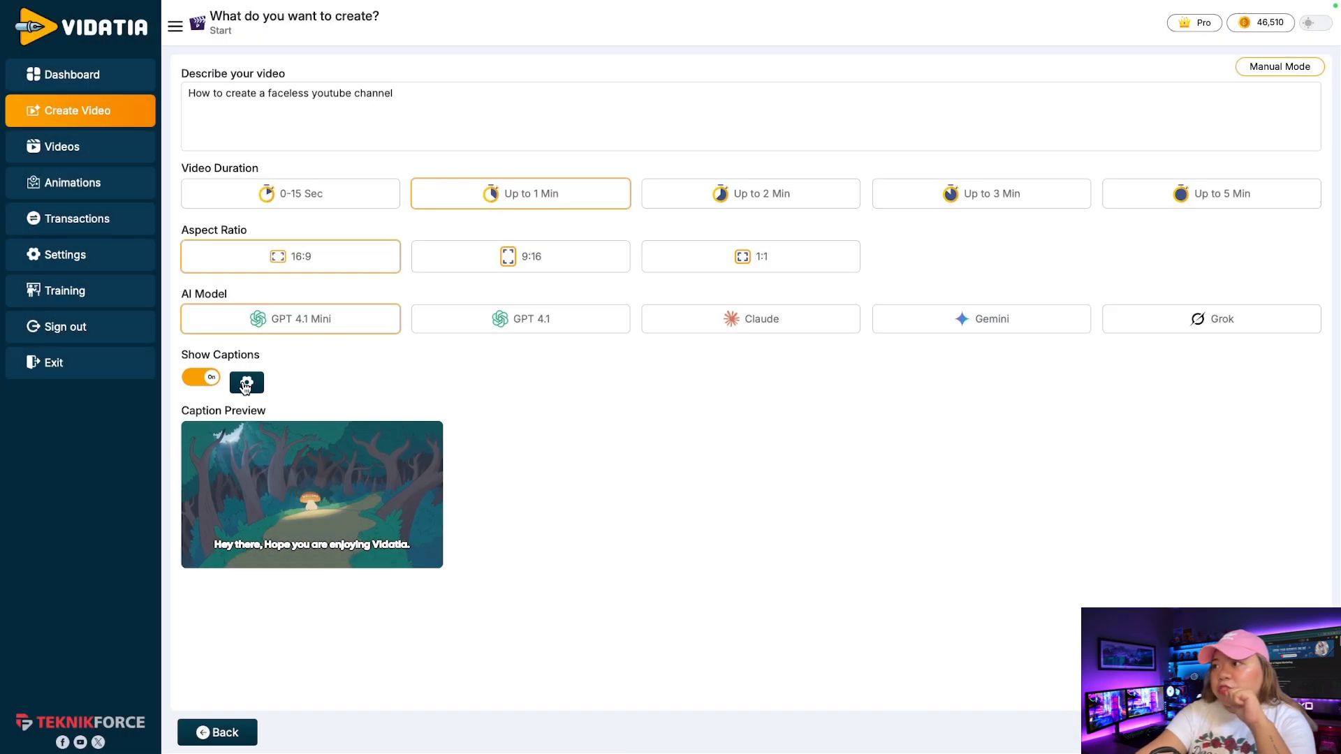
{"action": "left_click", "coordinate": [247, 384]}
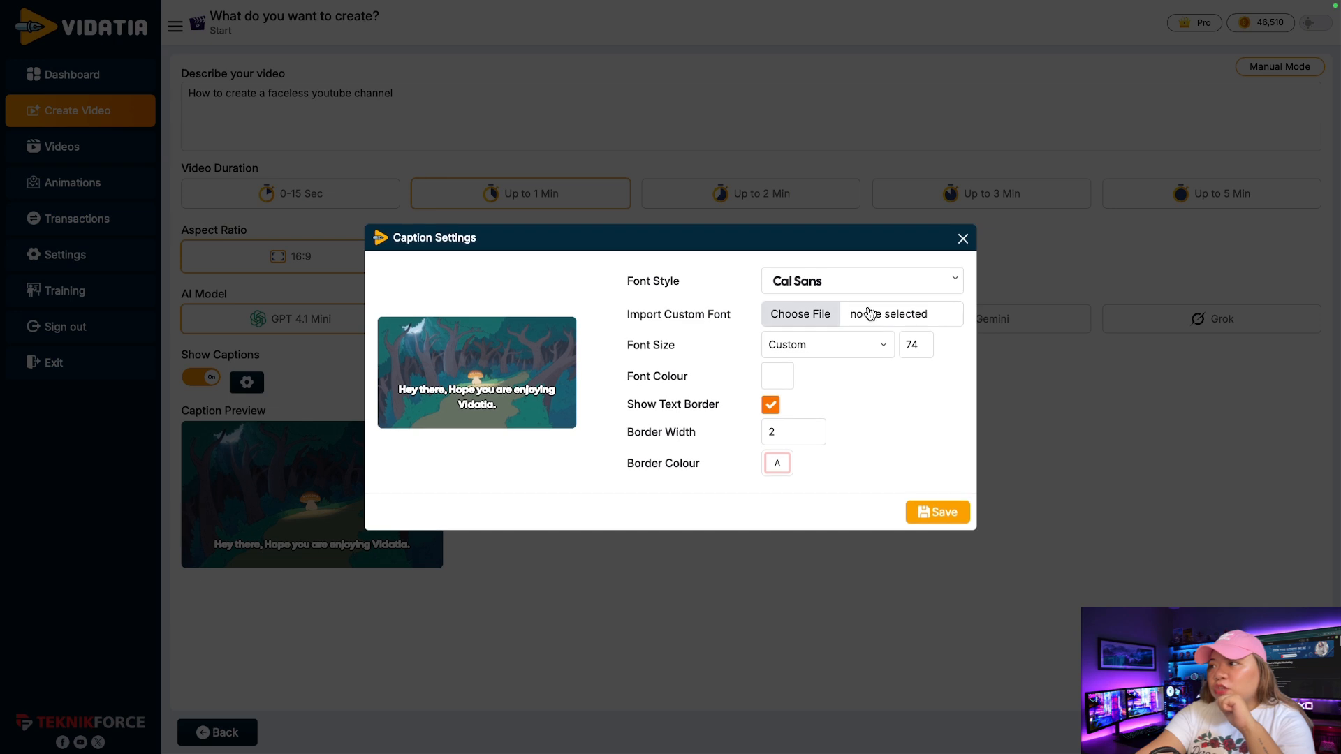
{"action": "left_click", "coordinate": [941, 289]}
{"action": "left_click", "coordinate": [941, 290]}
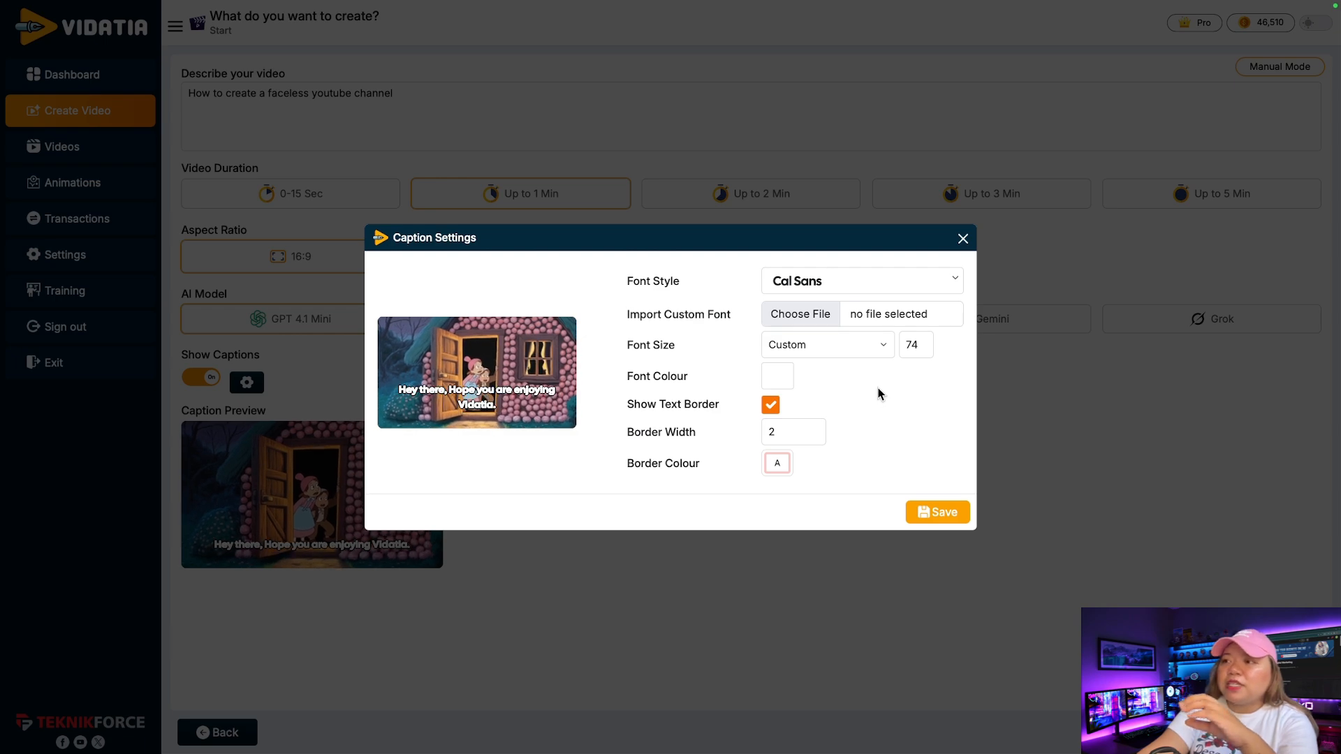
{"action": "left_click", "coordinate": [947, 512]}
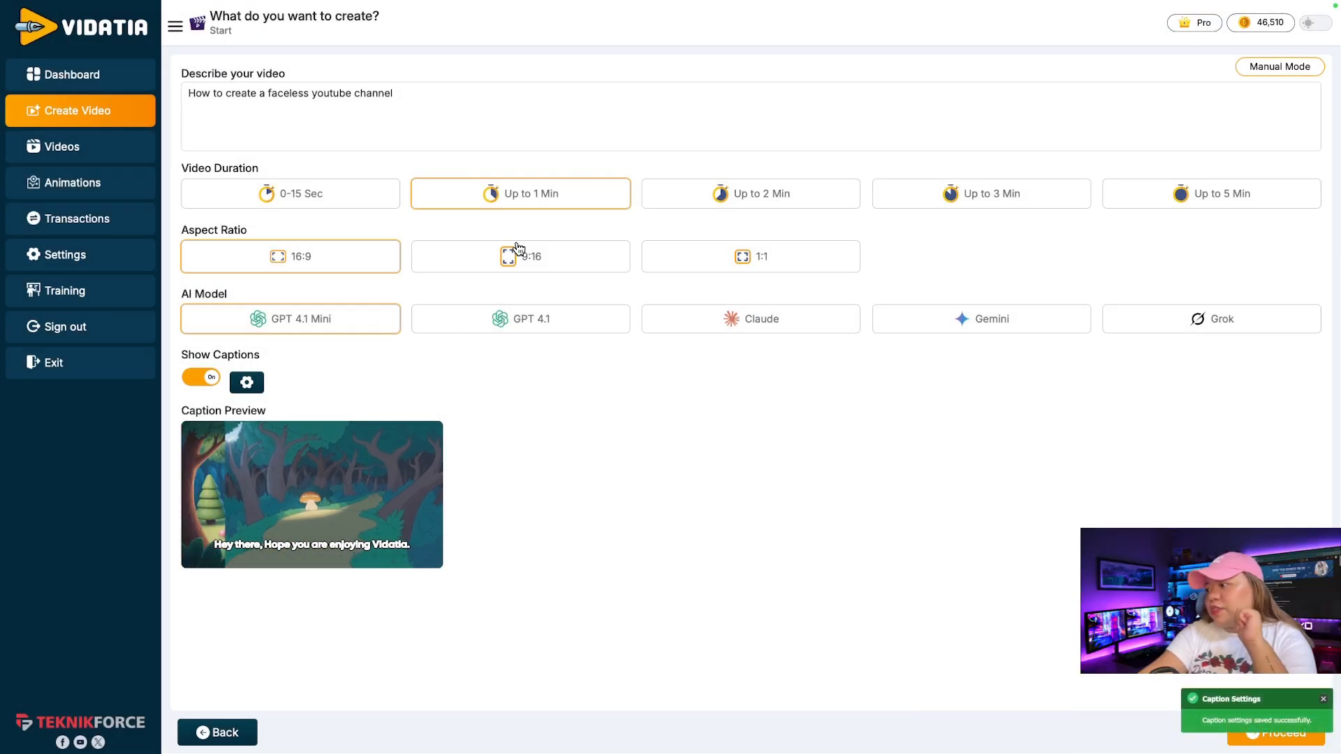
Proceed to the background voice setup, compare ElevenLabs with Open AI, and use Open AI audio in English
{"action": "left_click", "coordinate": [1279, 742]}
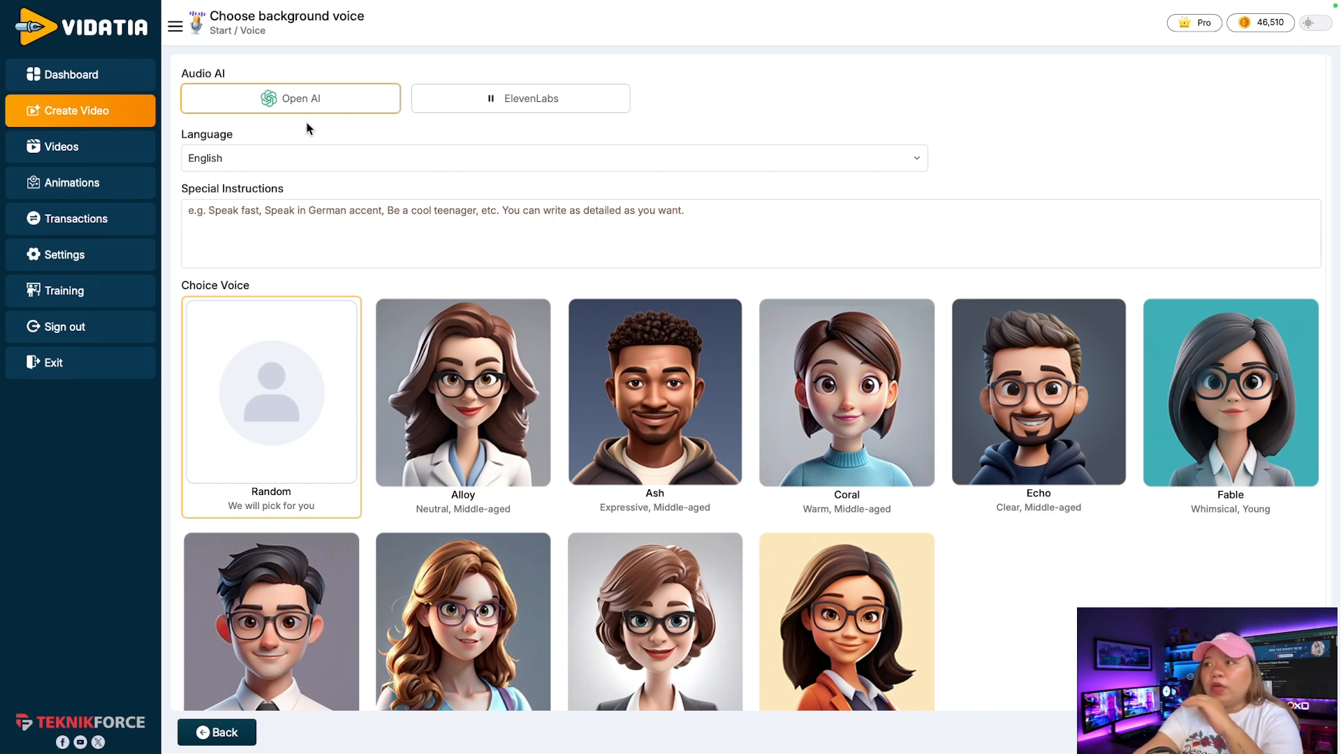
{"action": "left_click", "coordinate": [574, 105]}
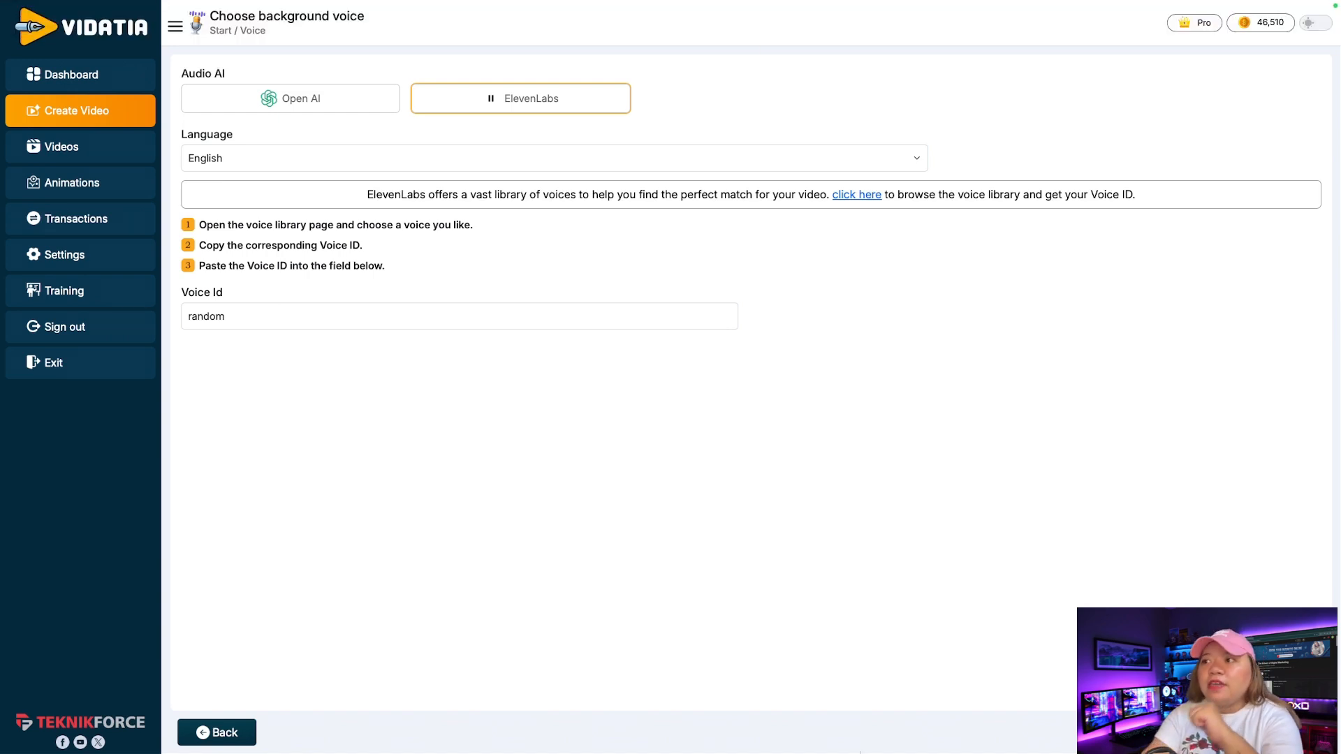
{"action": "left_click", "coordinate": [311, 100]}
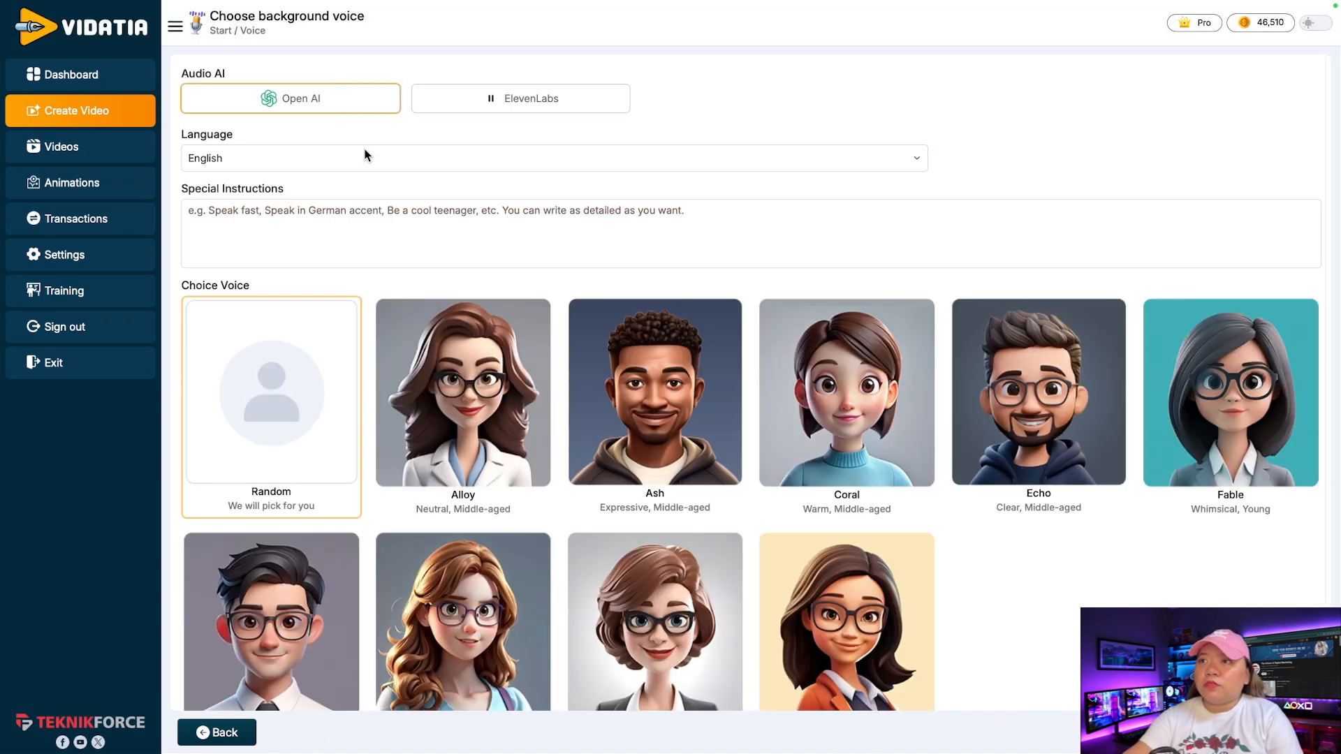
{"action": "left_click", "coordinate": [838, 158]}
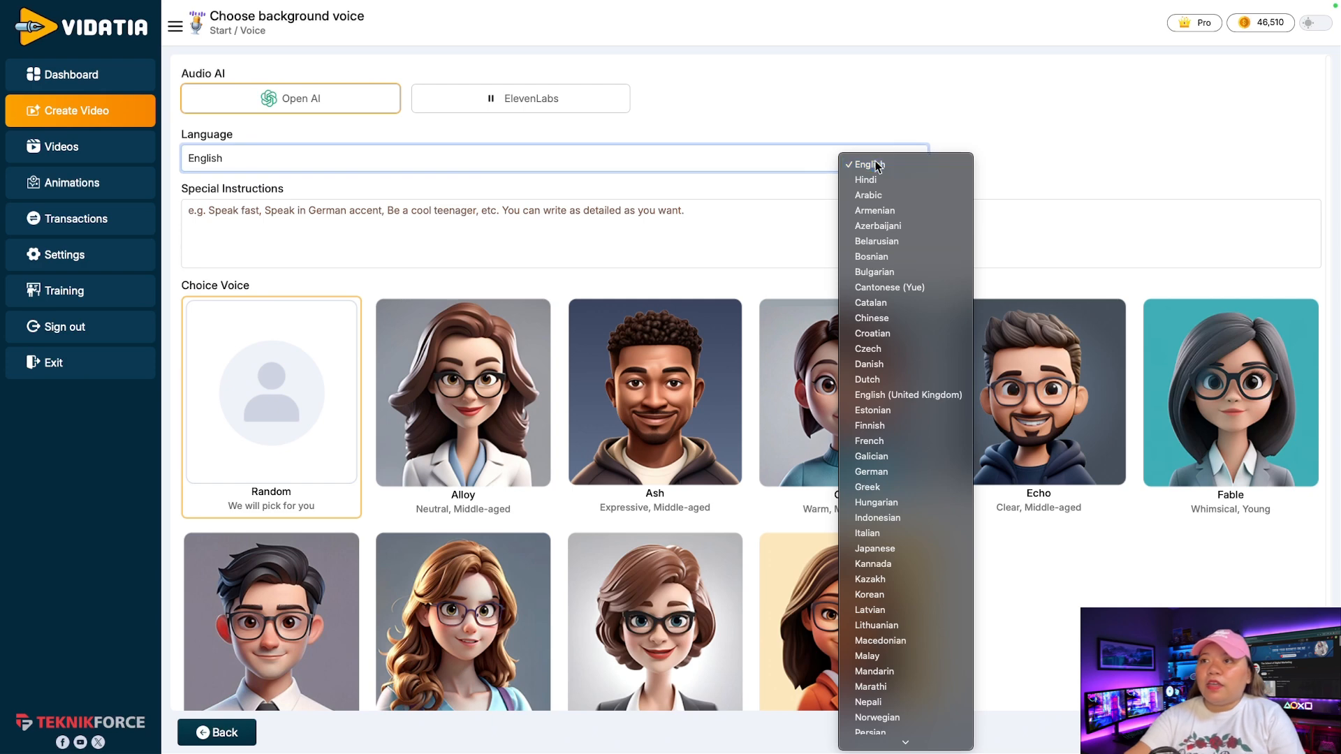
{"action": "left_click", "coordinate": [845, 161]}
{"action": "left_click", "coordinate": [235, 224]}
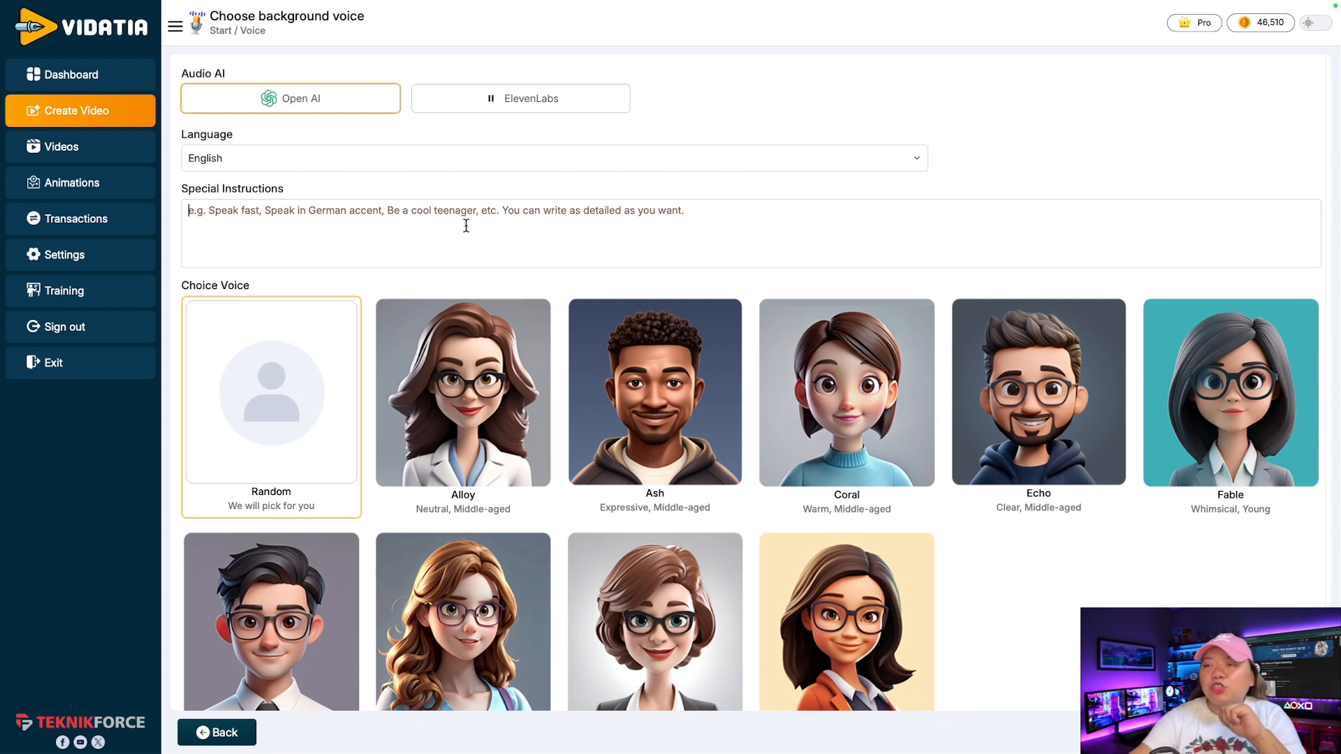
Select the Alloy voice for the narration and play its sample
{"action": "scroll", "coordinate": [839, 363], "scroll_direction": "down", "scroll_amount": 1}
{"action": "mouse_move", "coordinate": [577, 338]}
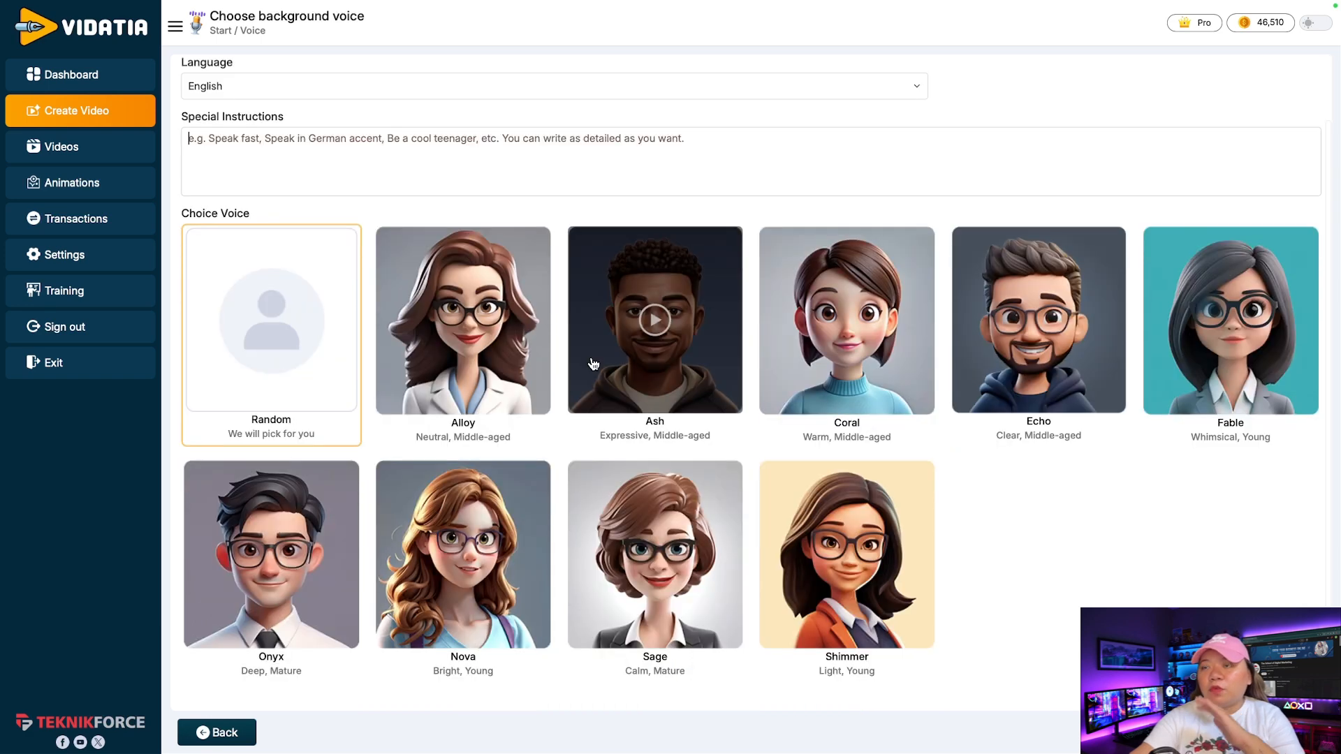
{"action": "scroll", "coordinate": [577, 339], "scroll_direction": "up", "scroll_amount": 1}
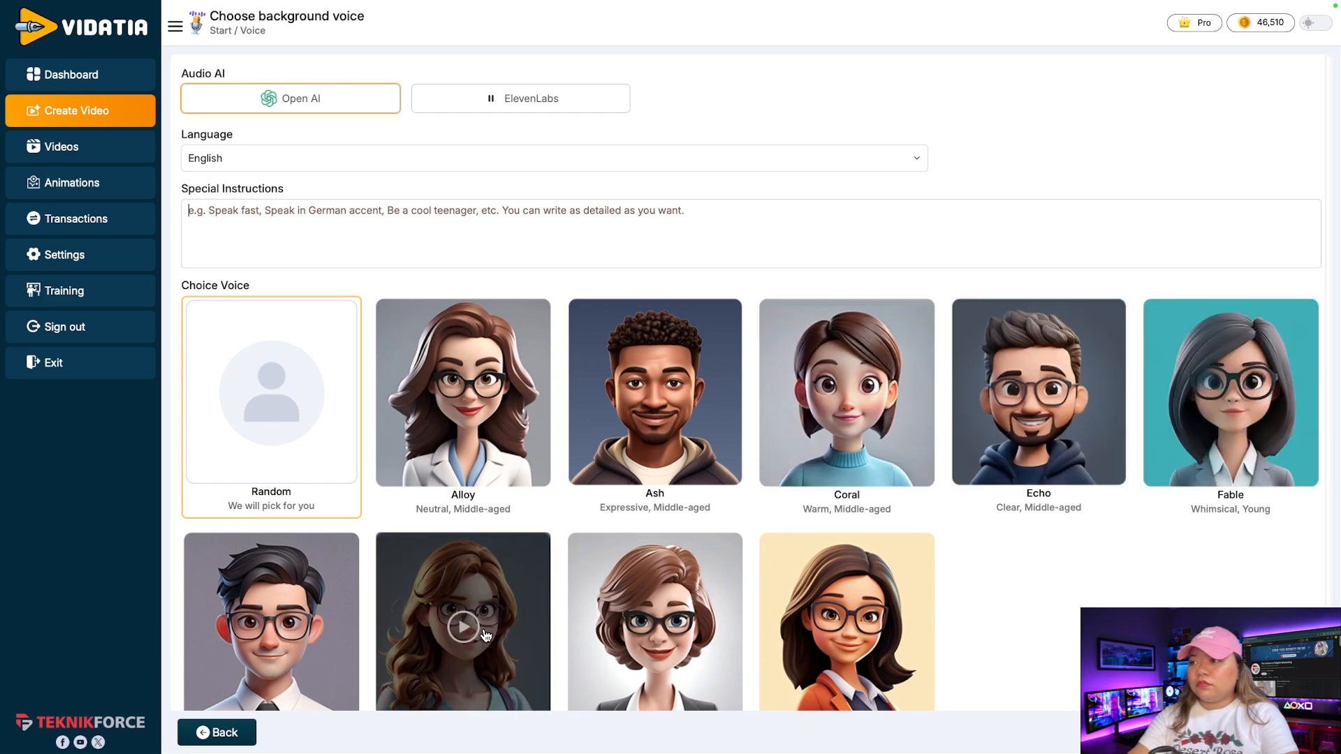
{"action": "left_click", "coordinate": [475, 404]}
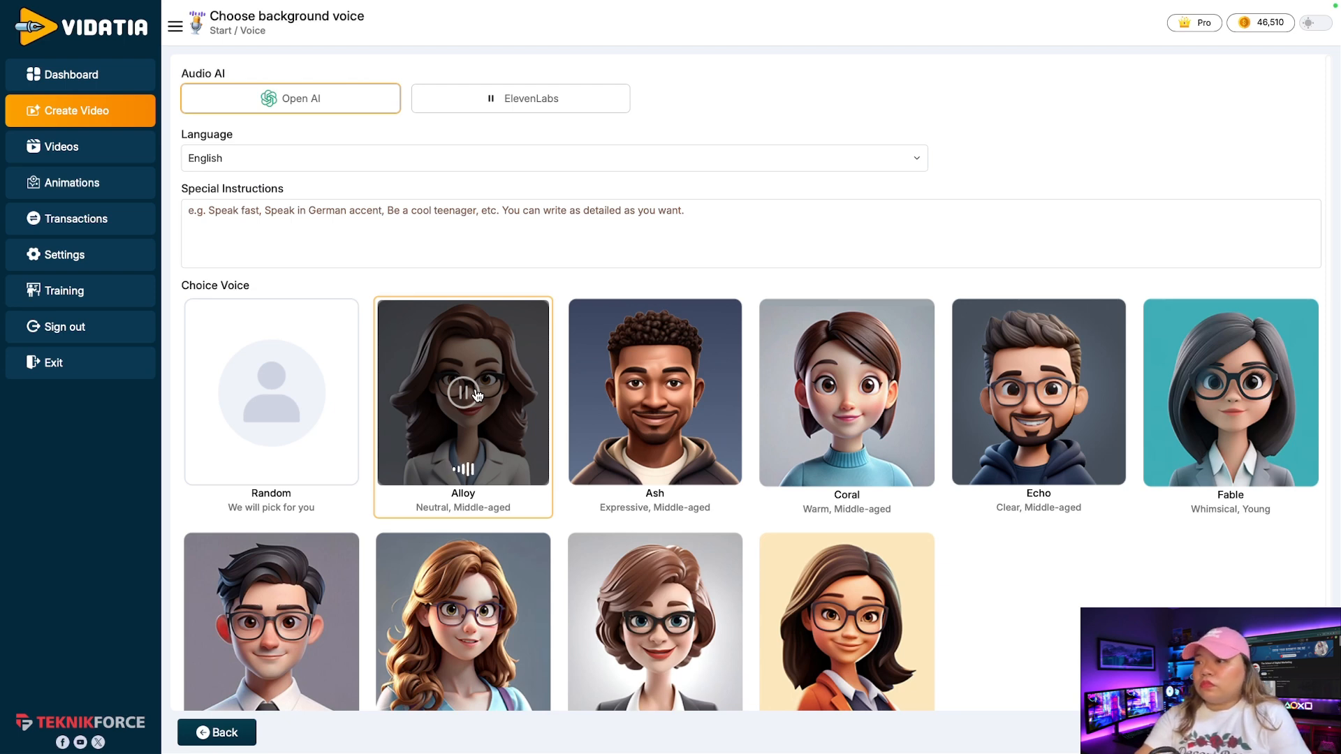
Compare samples of the Ash, Coral, Fable, Nova and Shimmer voices, select Echo for the narration and continue to the script
{"action": "left_click", "coordinate": [653, 411]}
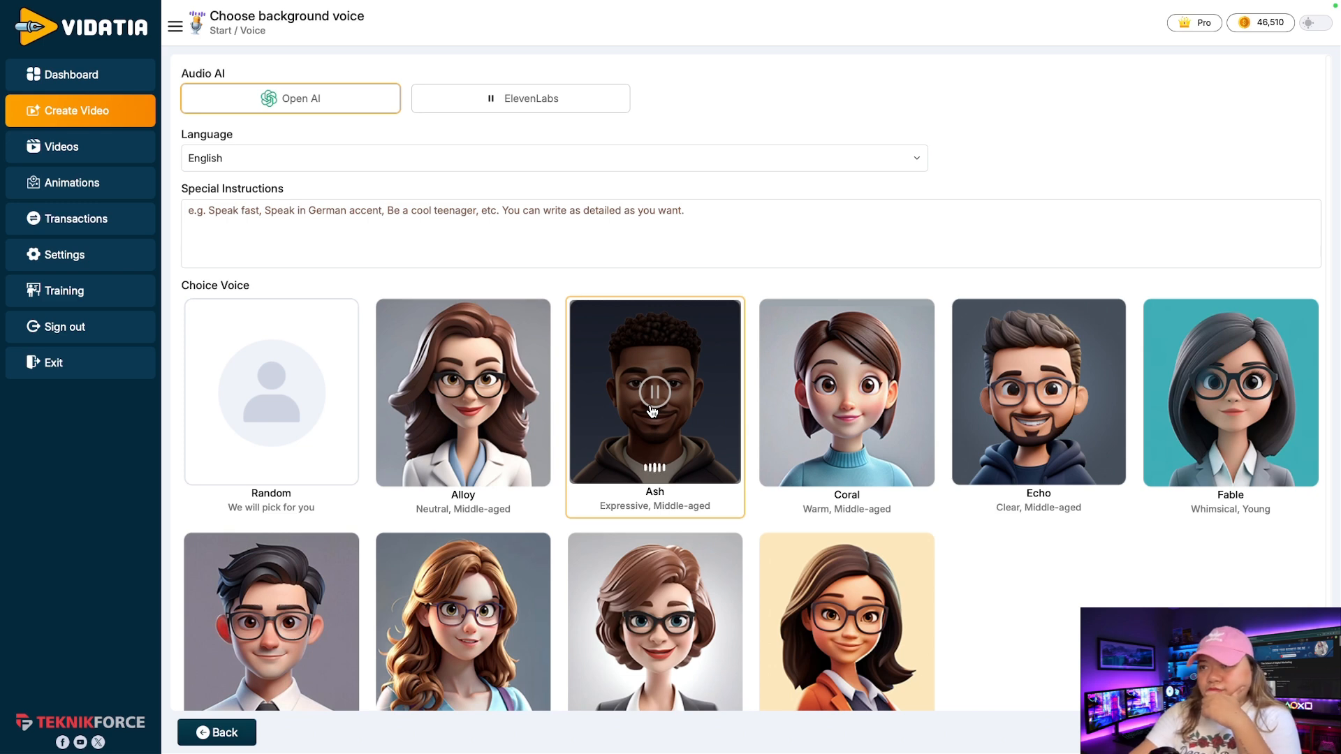
{"action": "left_click", "coordinate": [855, 405]}
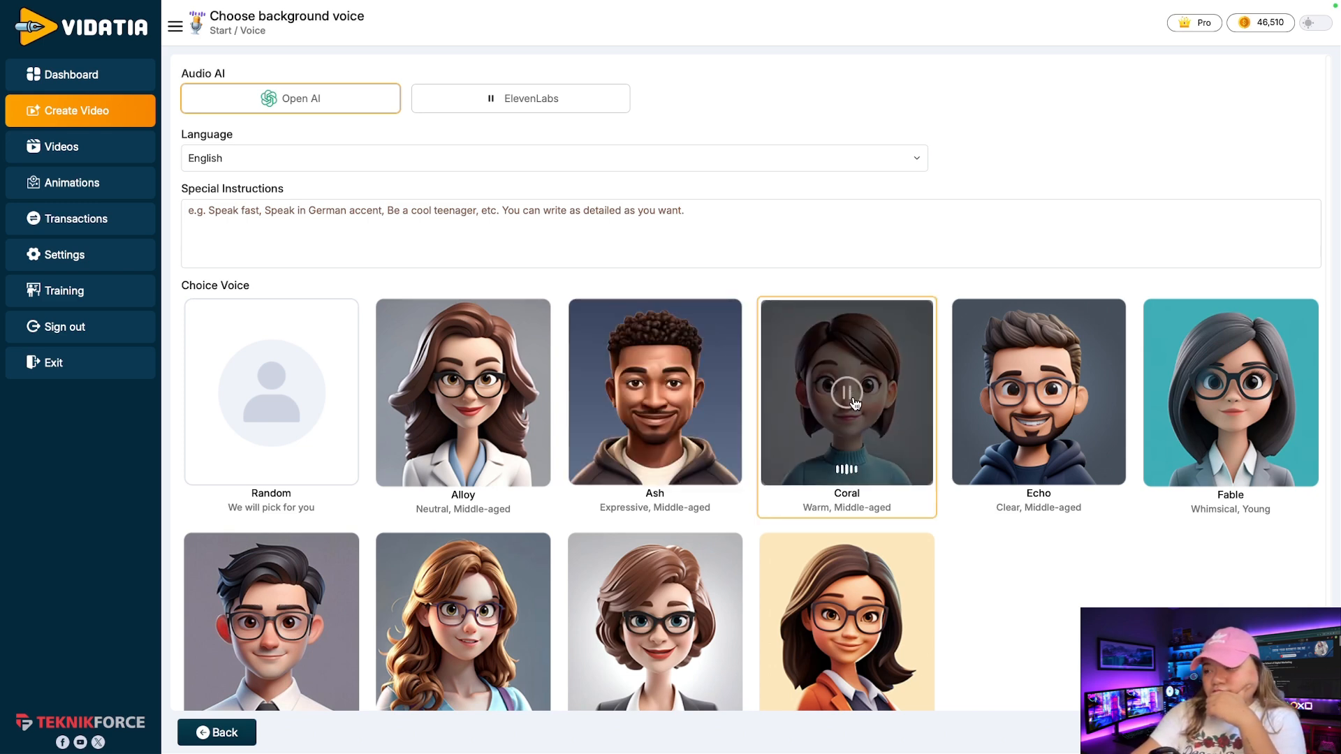
{"action": "left_click", "coordinate": [1041, 404]}
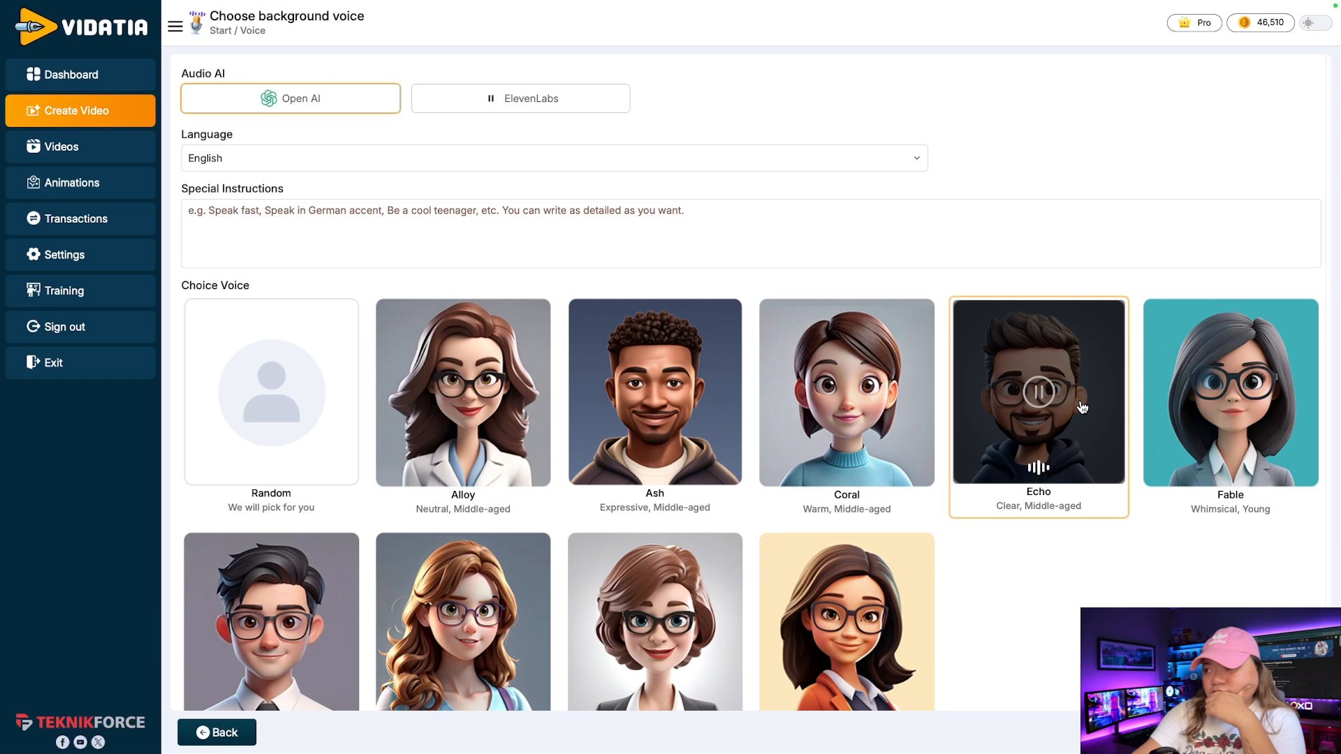
{"action": "left_click", "coordinate": [1229, 395]}
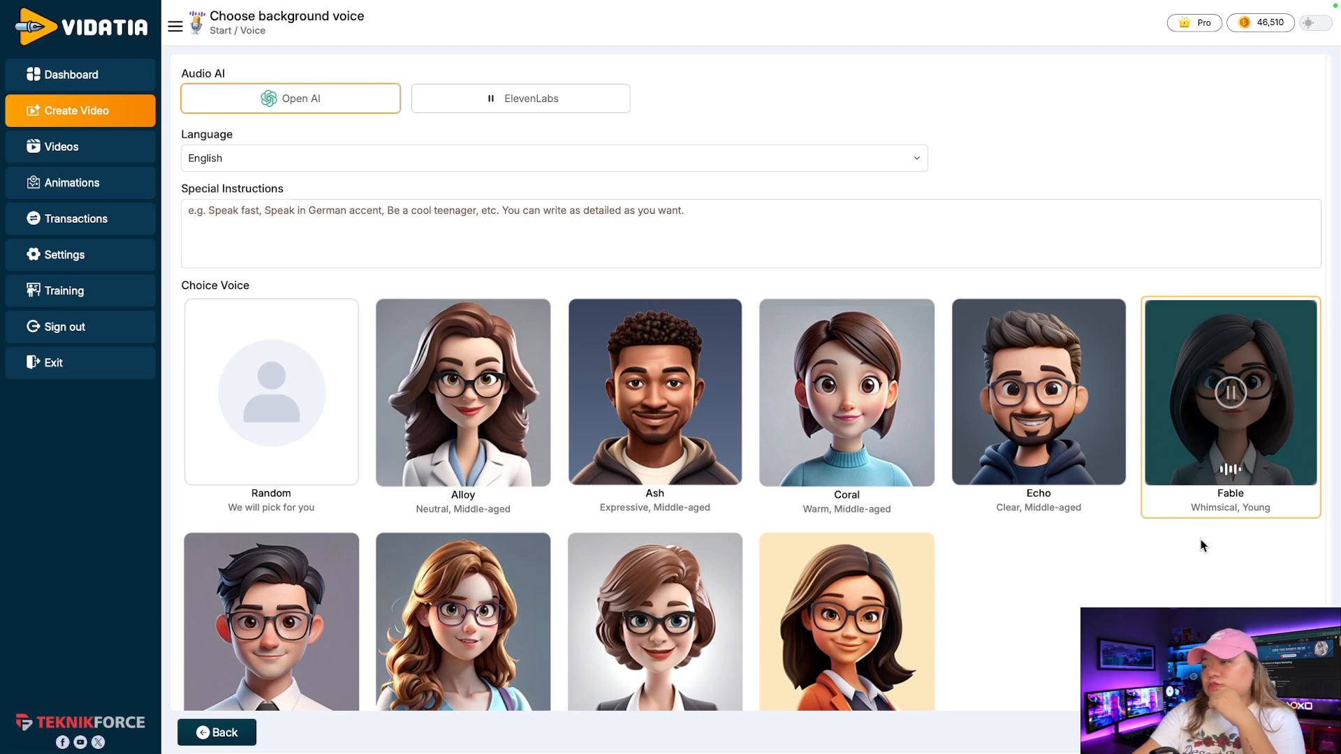
{"action": "scroll", "coordinate": [1201, 539], "scroll_direction": "down", "scroll_amount": 1}
{"action": "left_click", "coordinate": [473, 602]}
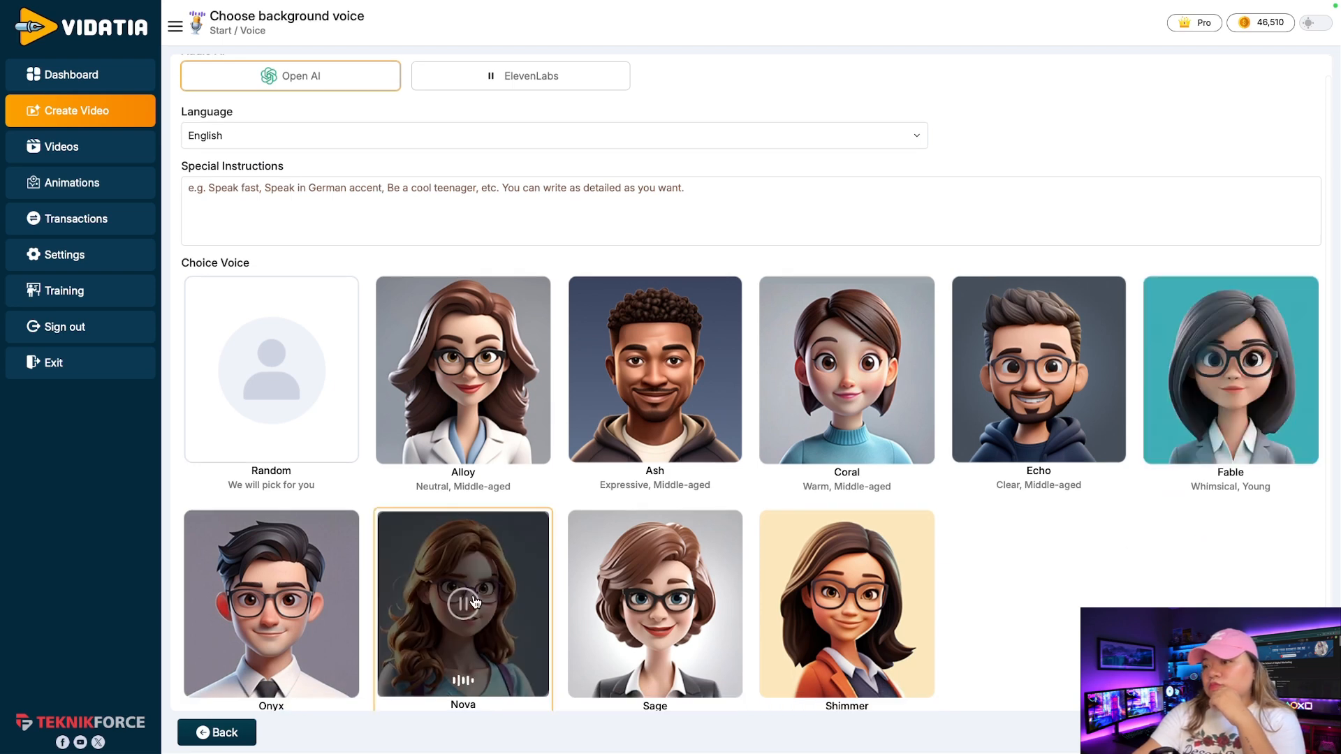
{"action": "left_click", "coordinate": [835, 611]}
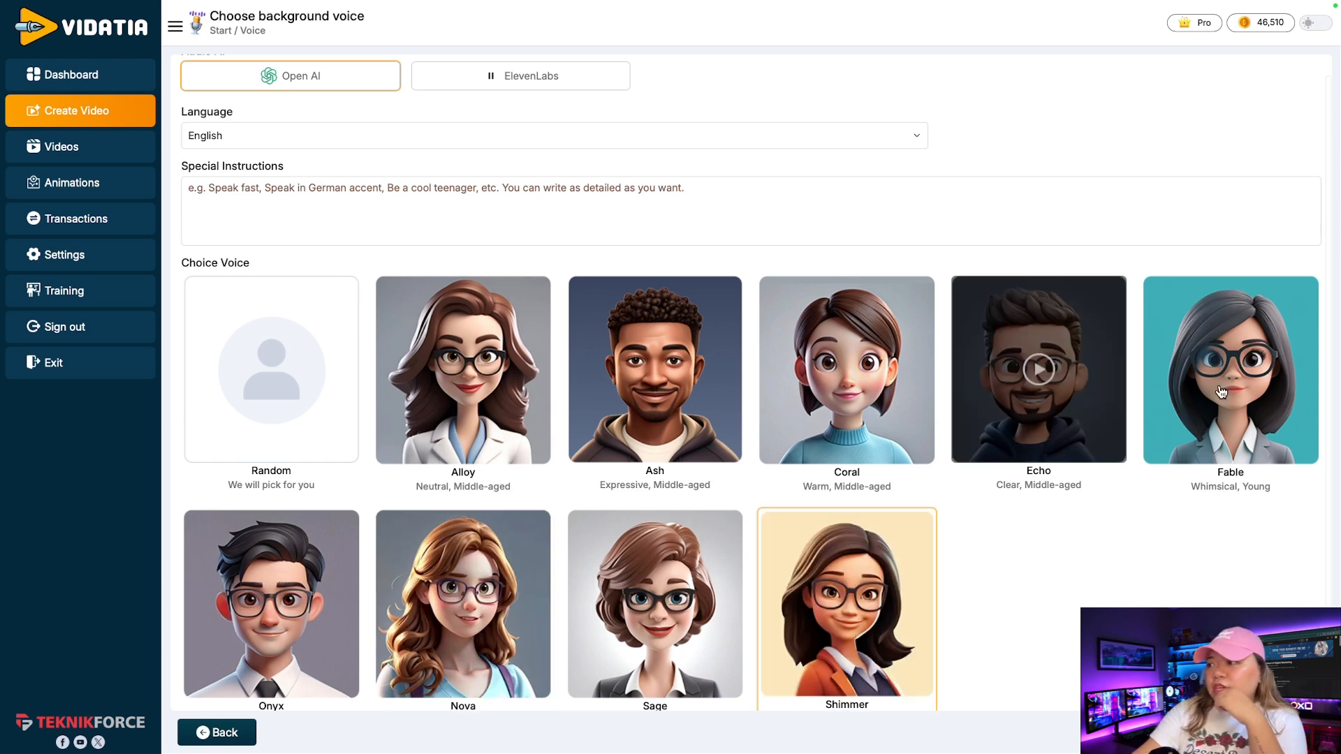
{"action": "left_click", "coordinate": [1055, 413]}
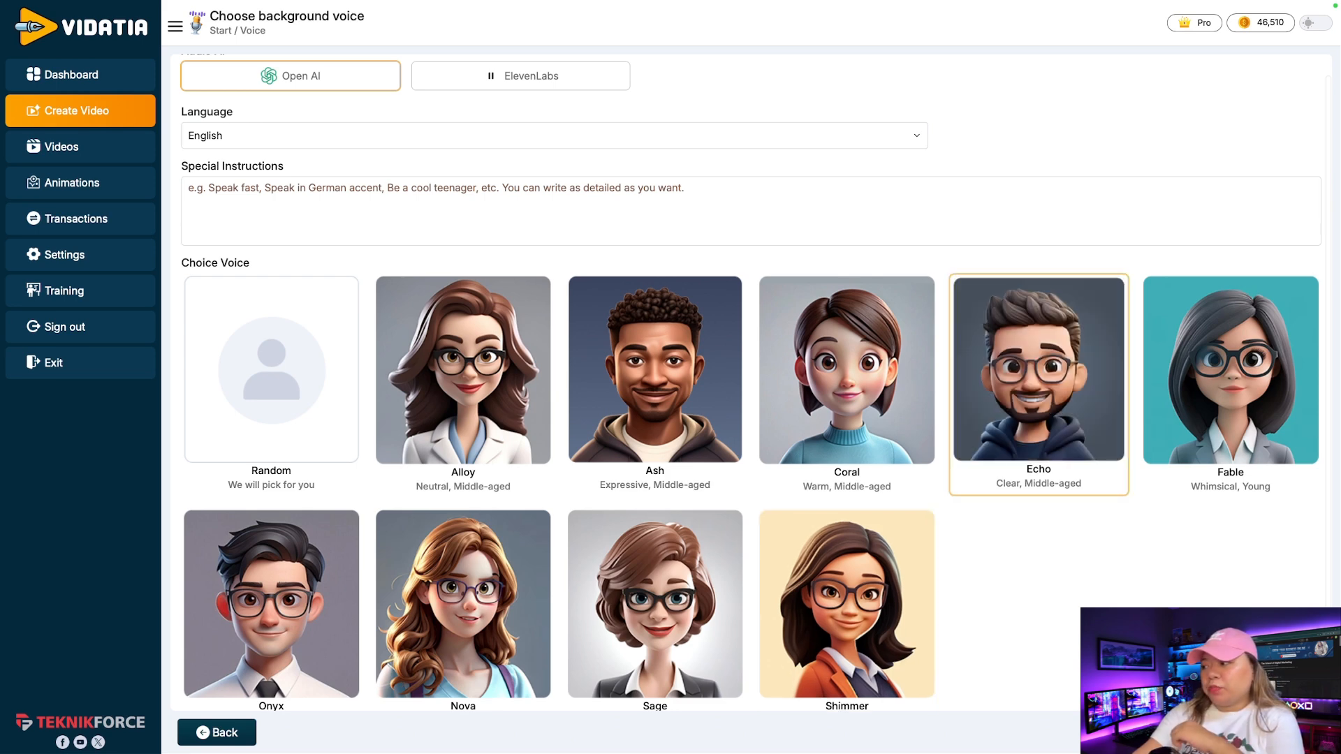
{"action": "left_click", "coordinate": [1283, 733]}
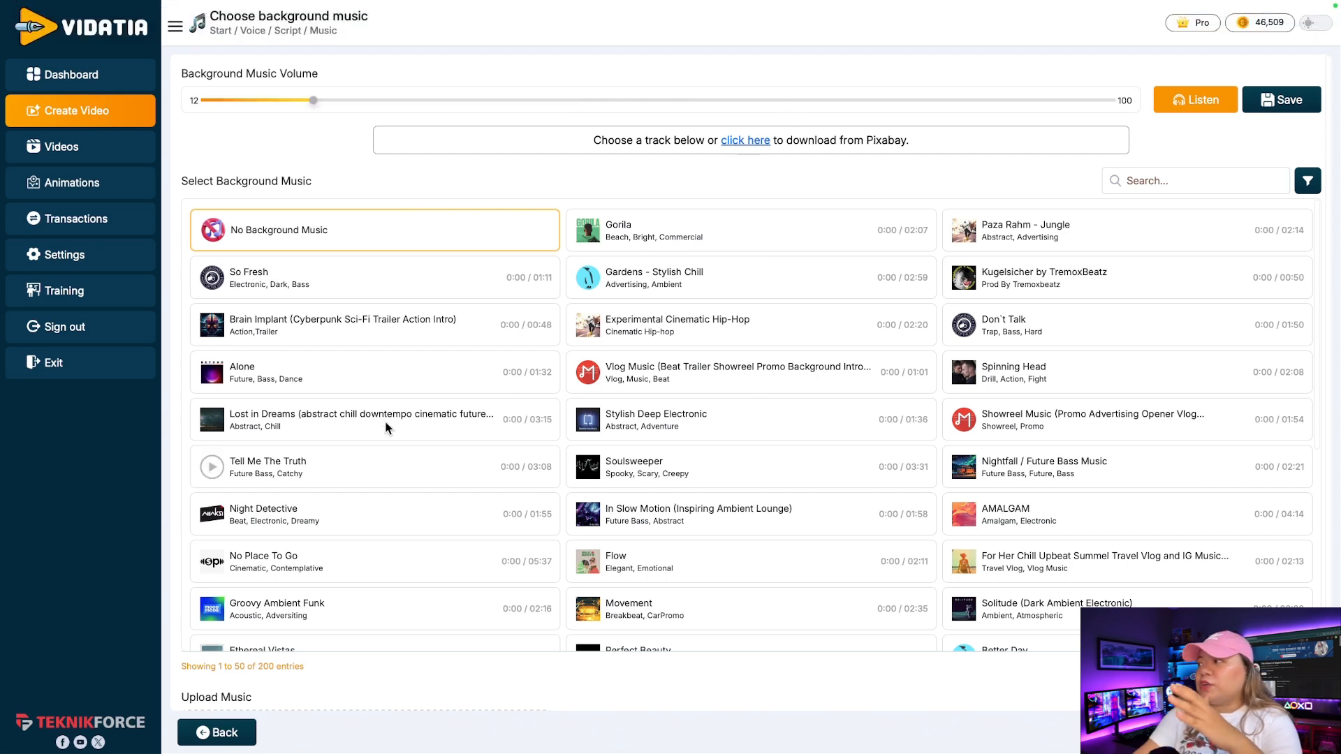
Try the No Place To Go and Flow tracks and select Night Detective as the background music
{"action": "left_click", "coordinate": [385, 561]}
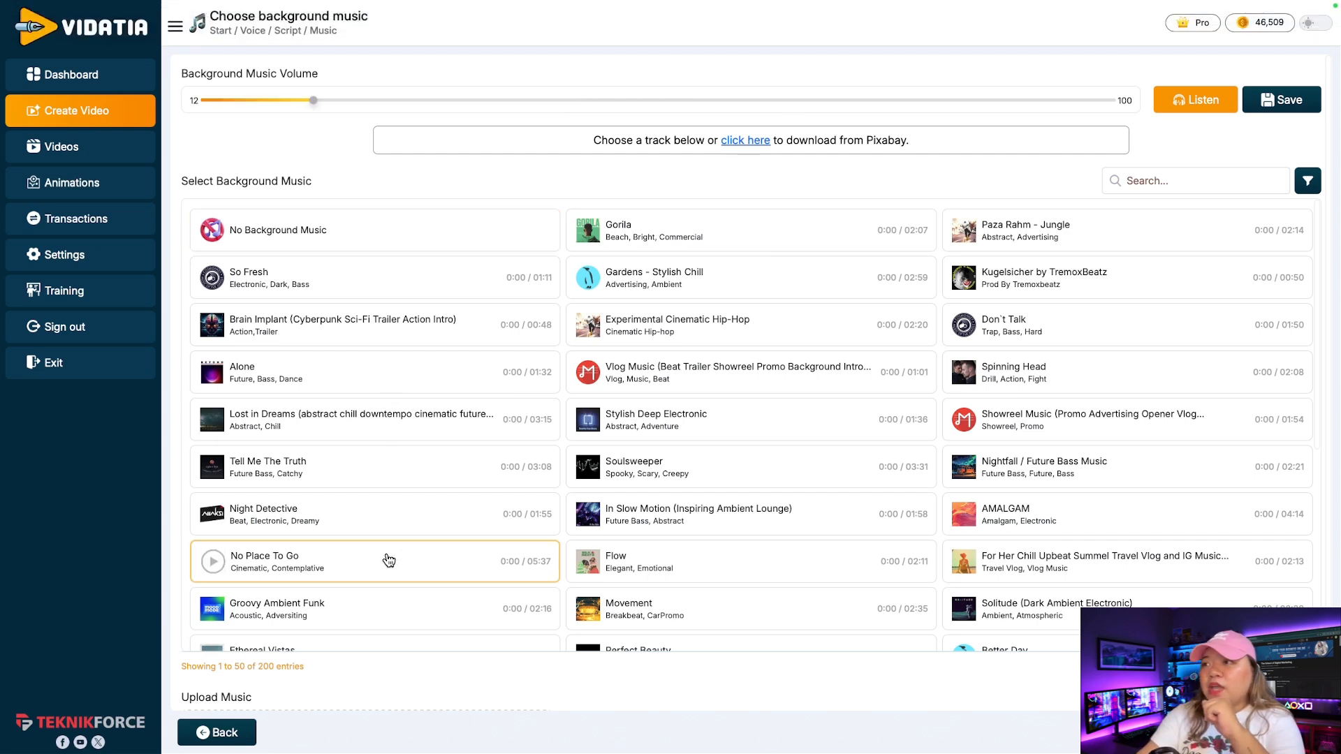
{"action": "left_click", "coordinate": [716, 574]}
{"action": "left_click", "coordinate": [410, 513]}
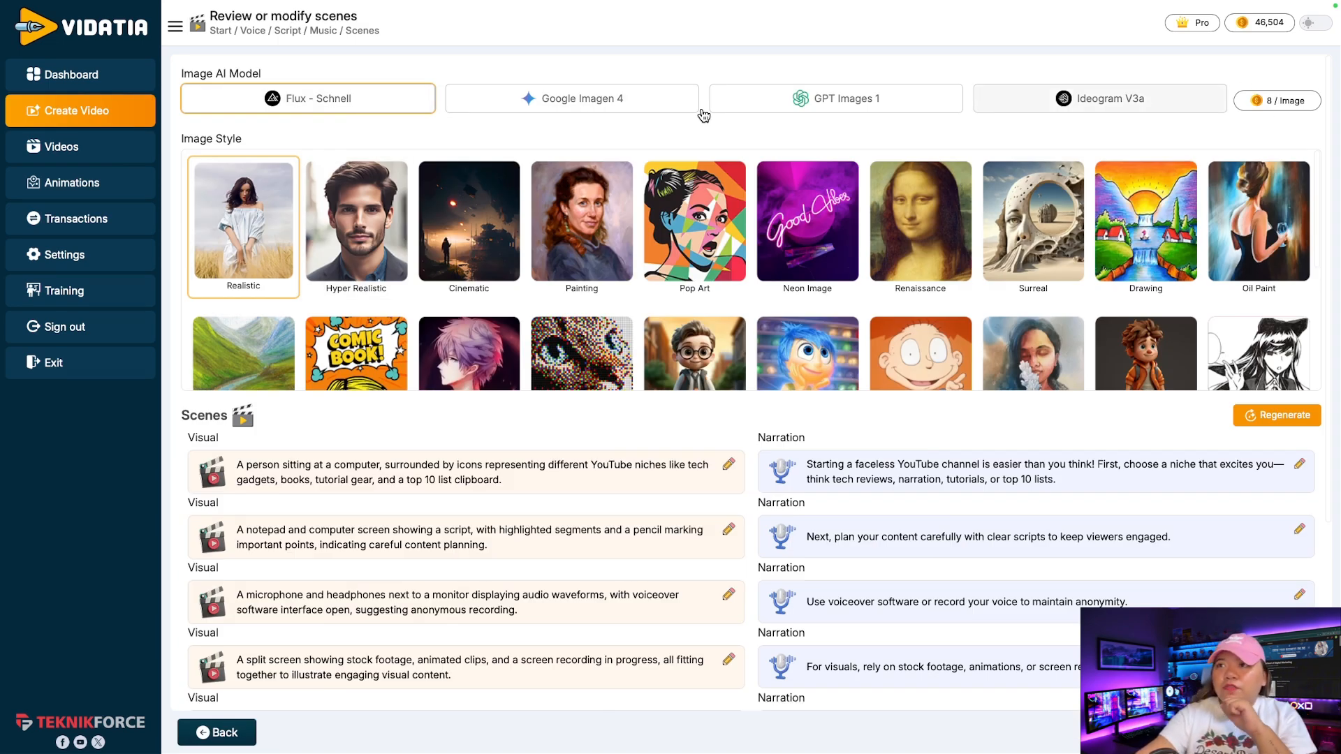
Compare the credit cost per image of Google Imagen 4, GPT Images 1 and Ideogram V3a, and return to Flux - Schnell
{"action": "left_click", "coordinate": [628, 105]}
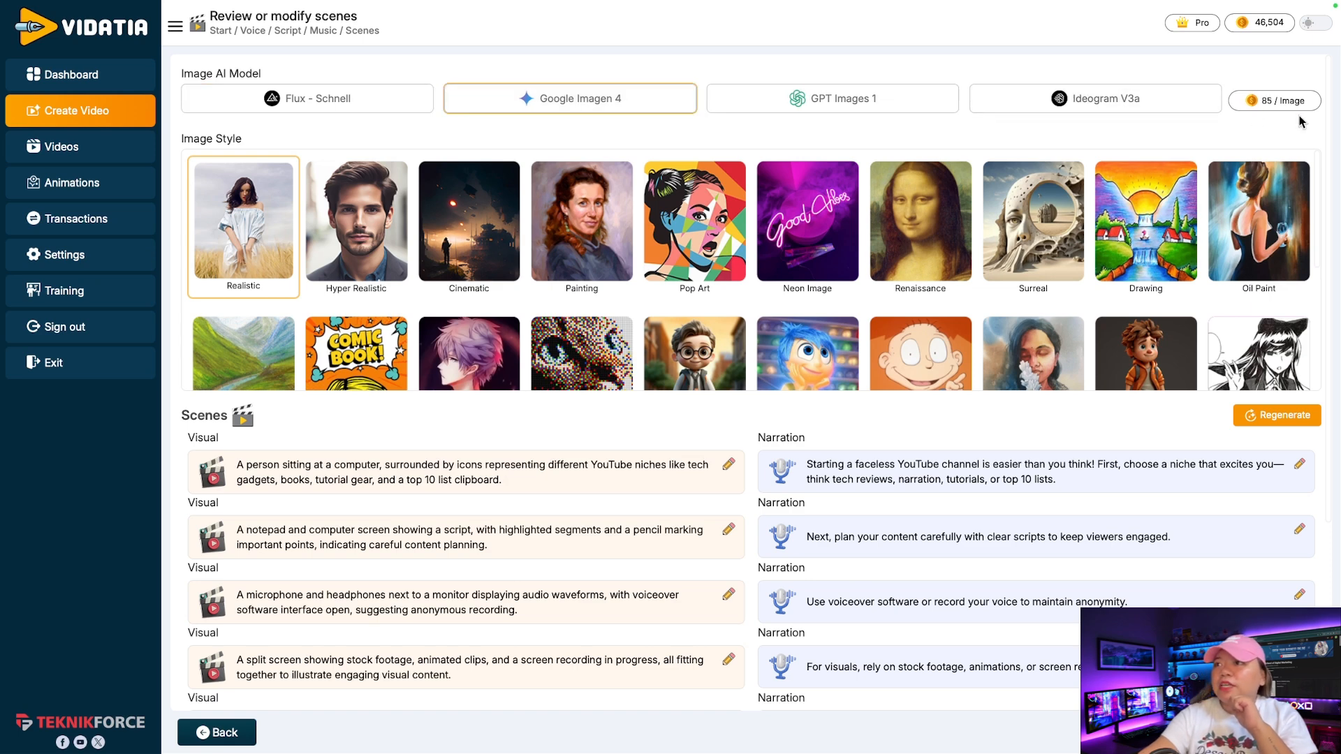
{"action": "left_click", "coordinate": [861, 106]}
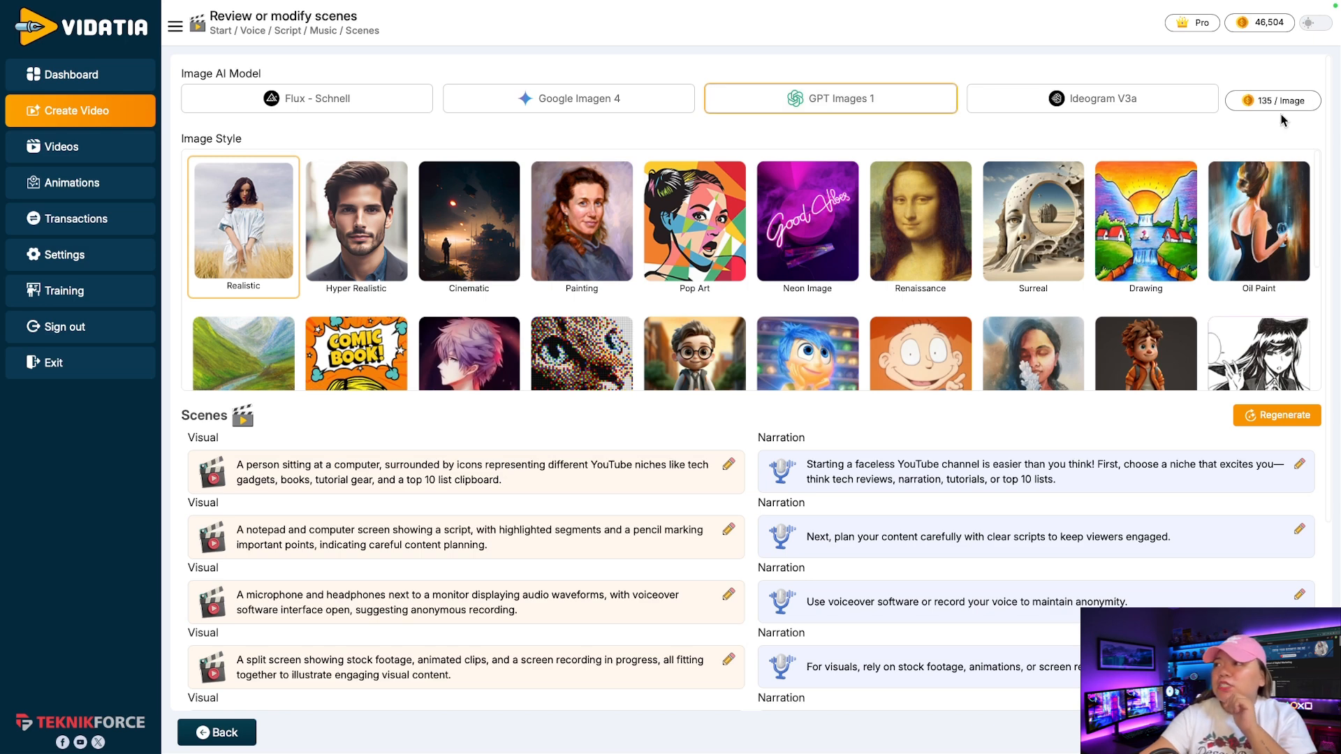
{"action": "left_click", "coordinate": [1085, 111]}
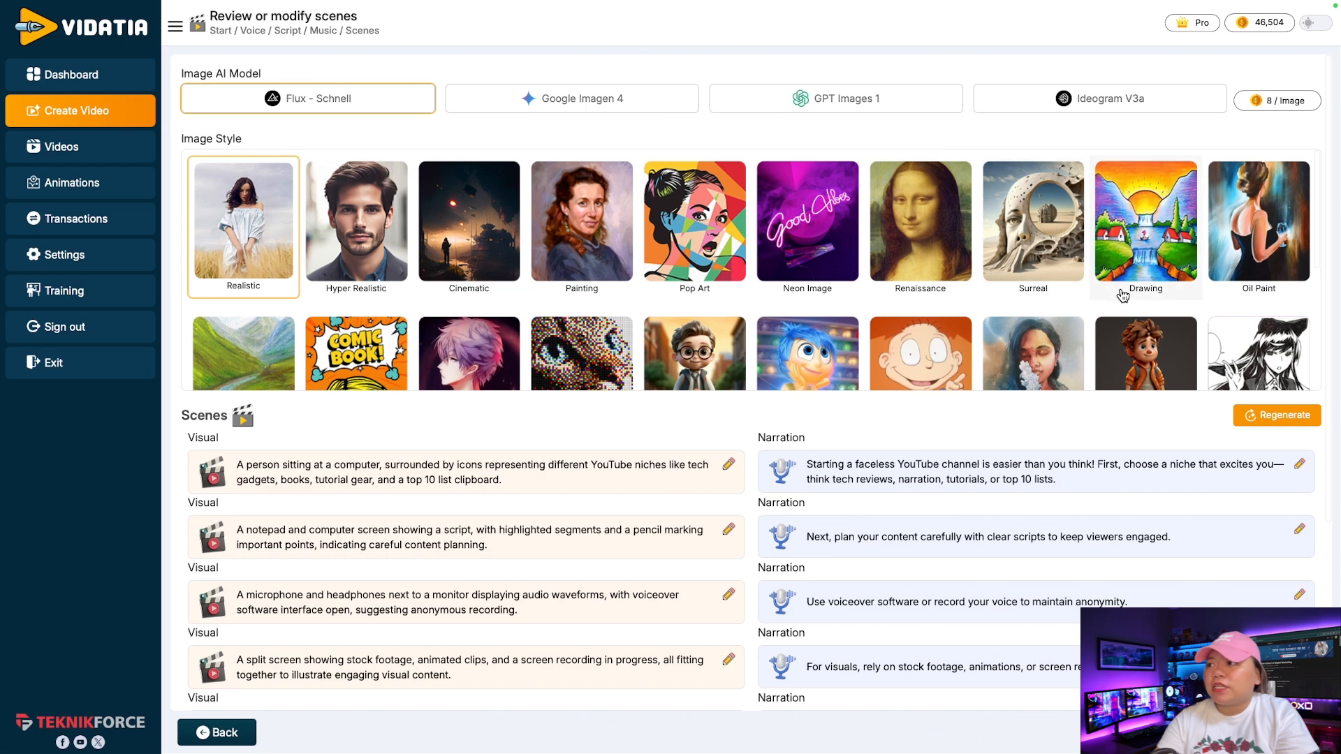
Review the image styles and each scene's visual and narration text, and proceed to the visuals with the Realistic style
{"action": "scroll", "coordinate": [895, 297], "scroll_direction": "down", "scroll_amount": 1}
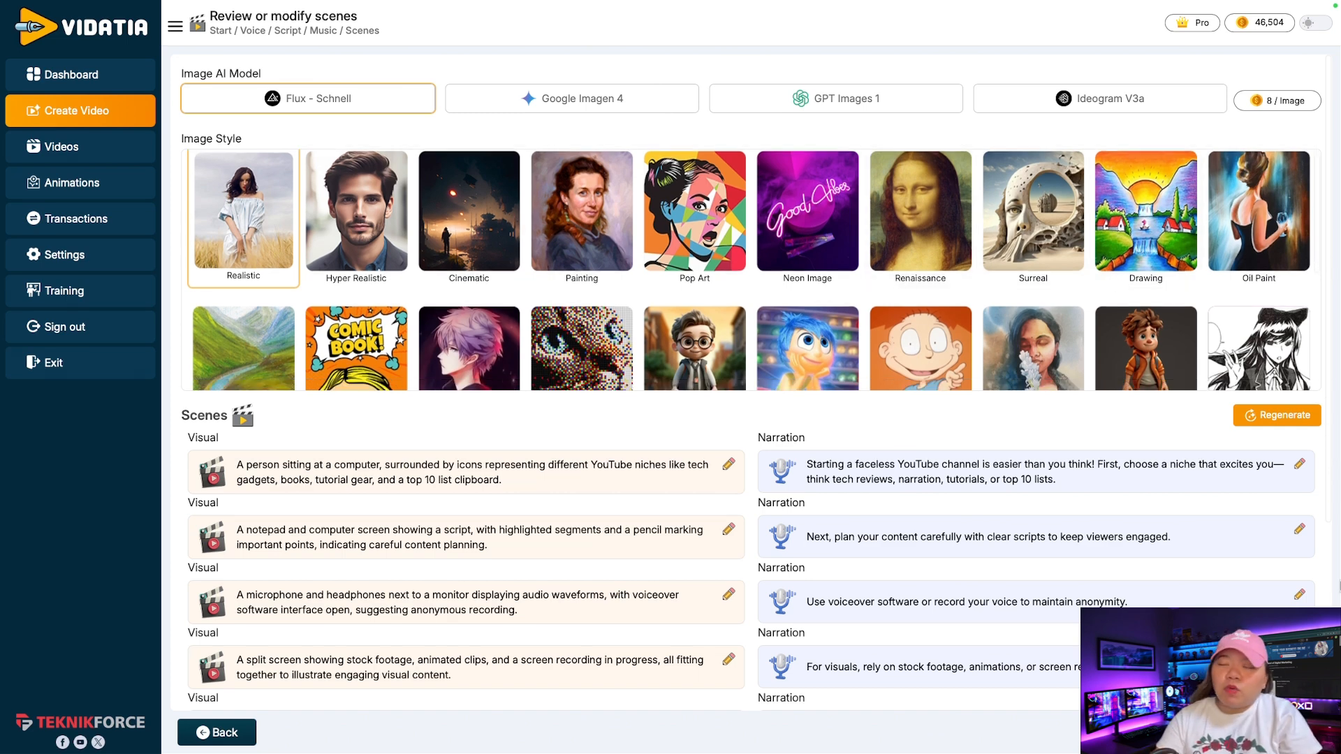
{"action": "scroll", "coordinate": [1201, 503], "scroll_direction": "down", "scroll_amount": 1}
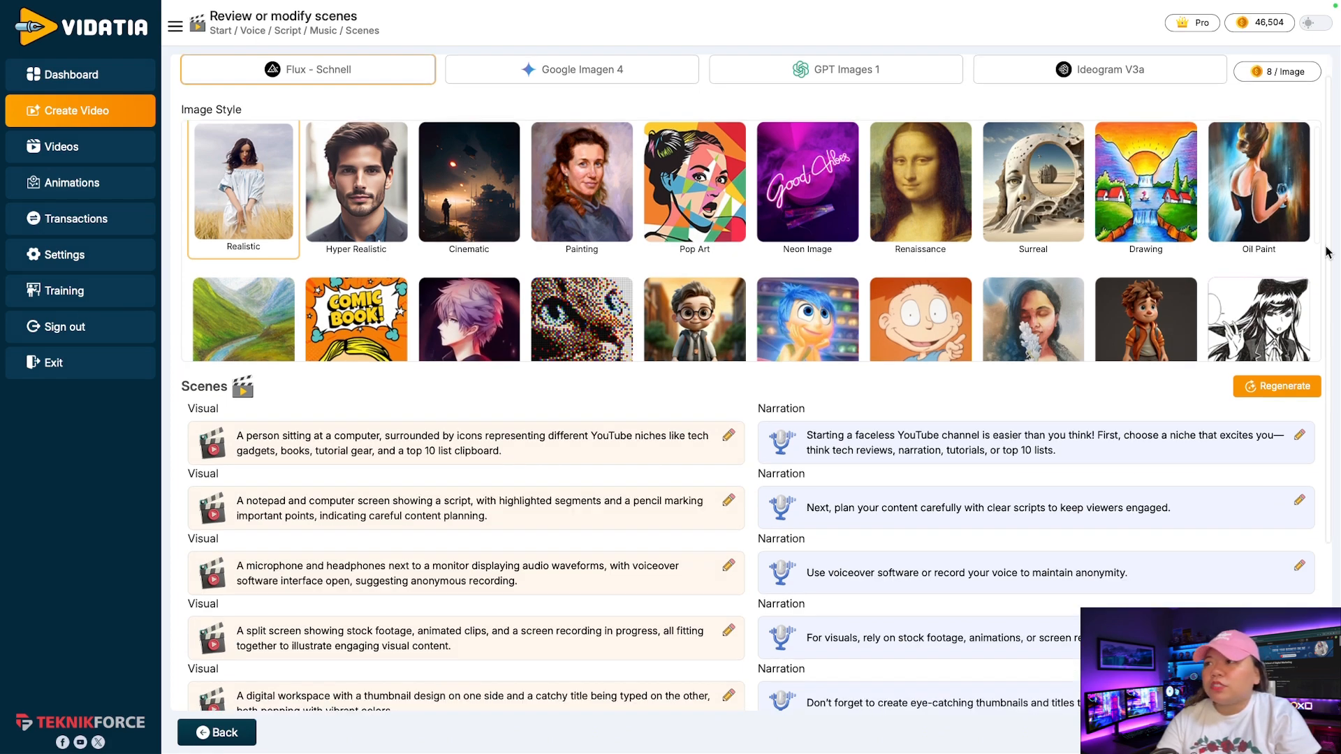
{"action": "scroll", "coordinate": [627, 208], "scroll_direction": "down", "scroll_amount": 3}
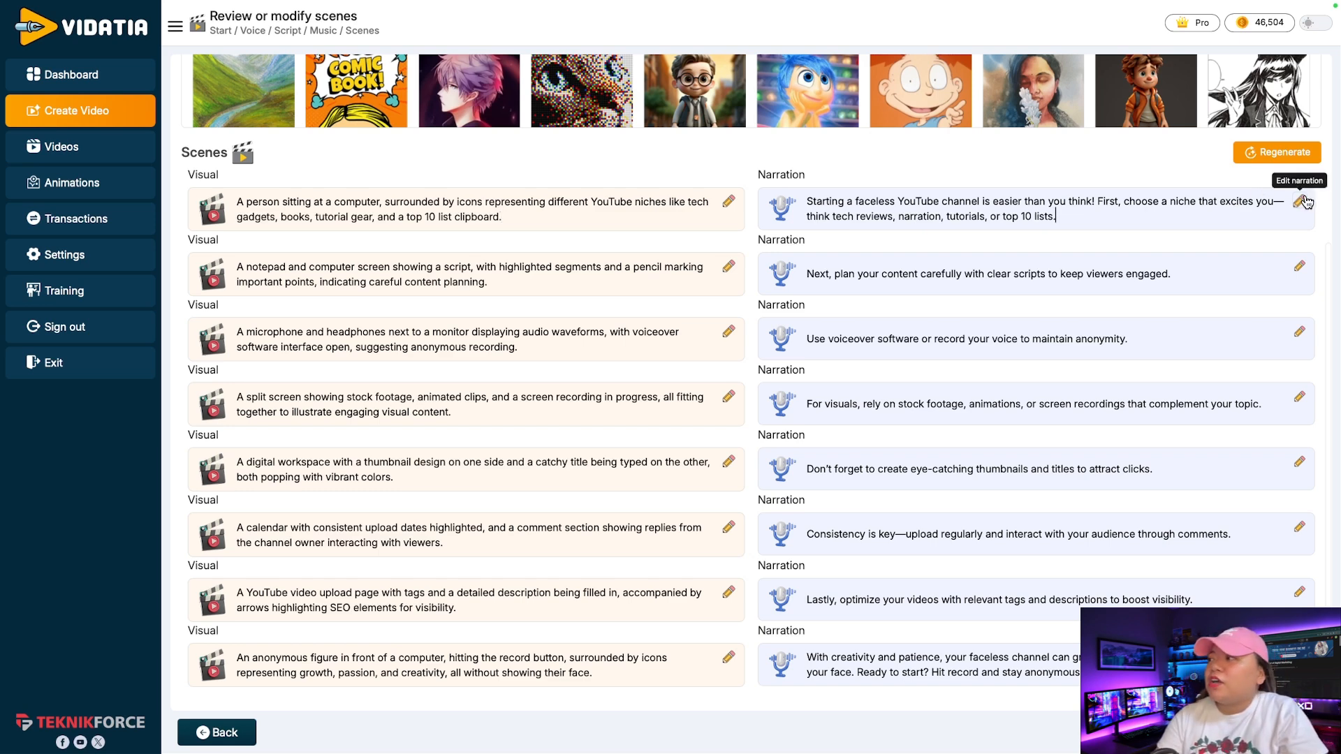
{"action": "left_click", "coordinate": [1300, 202]}
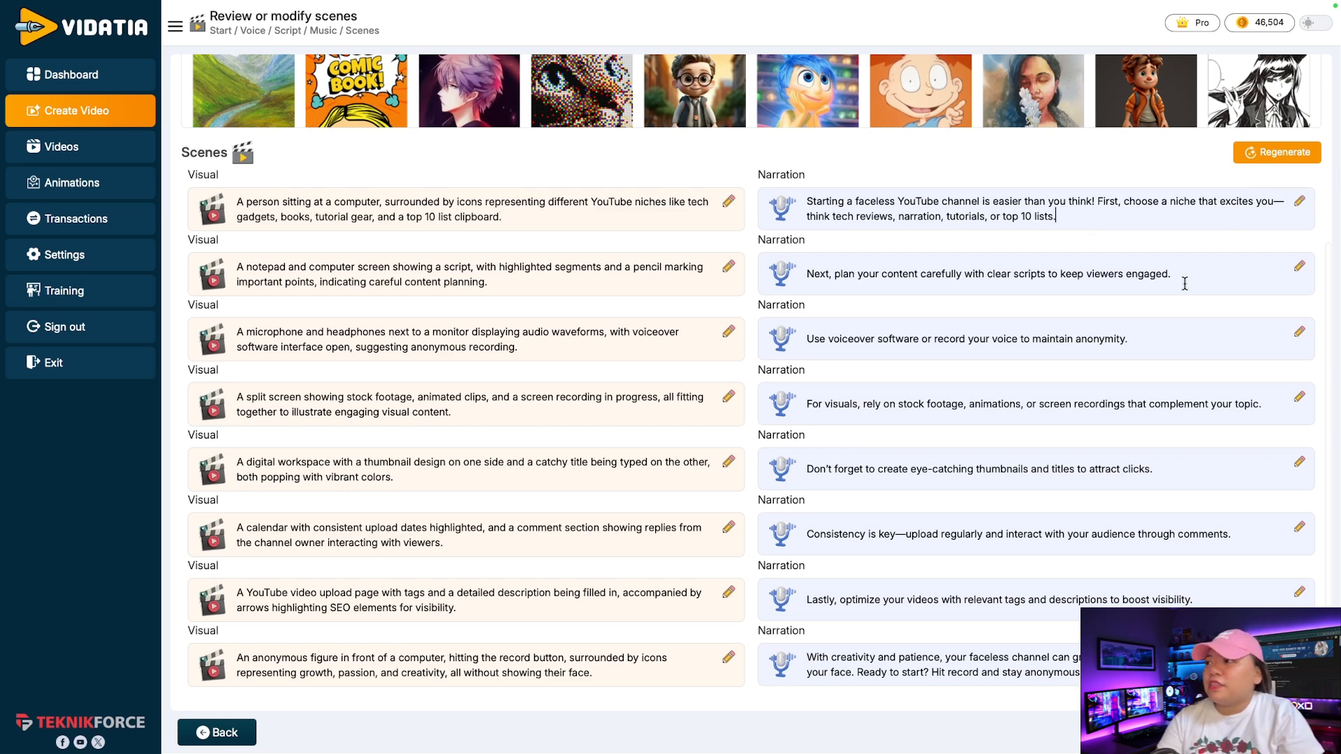
{"action": "scroll", "coordinate": [922, 295], "scroll_direction": "up", "scroll_amount": 1}
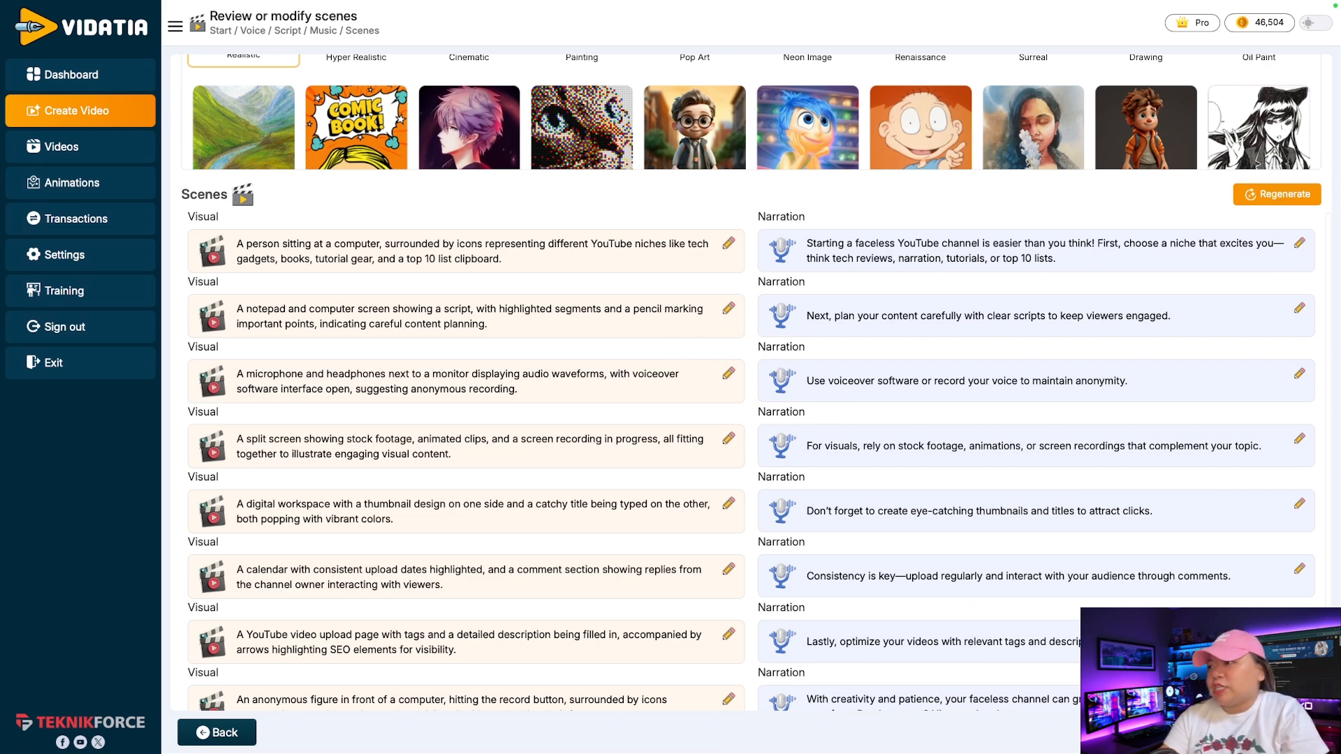
{"action": "left_click", "coordinate": [1283, 732]}
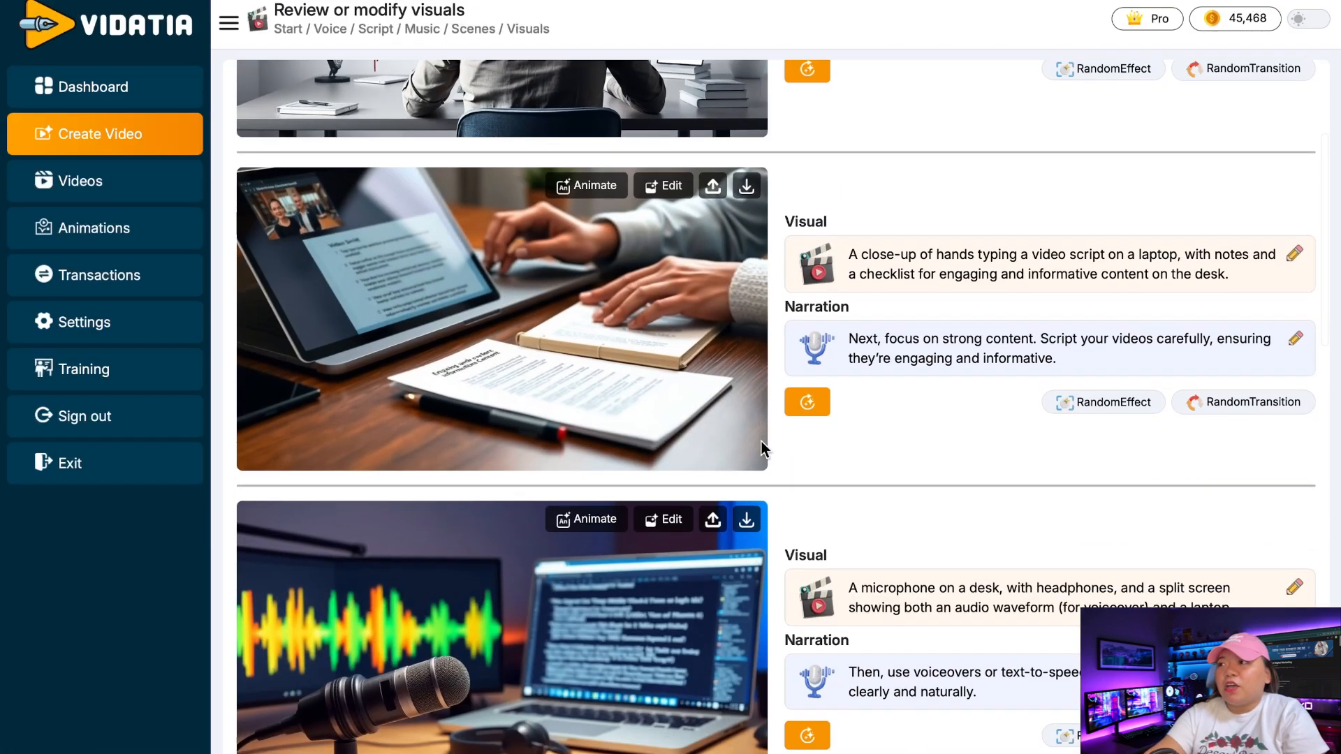
Examine the generated images with their visual descriptions and narration for every scene, and return to the first scene
{"action": "scroll", "coordinate": [762, 447], "scroll_direction": "down", "scroll_amount": 6}
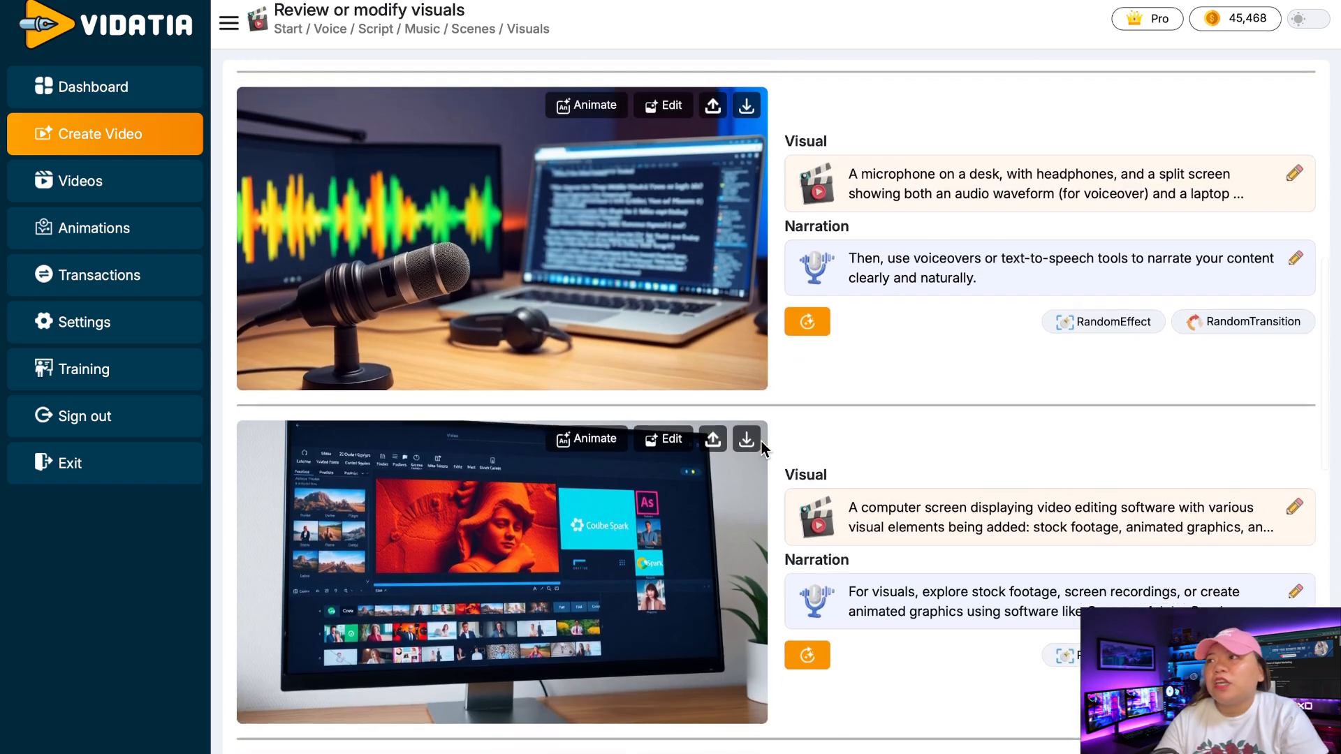
{"action": "scroll", "coordinate": [761, 447], "scroll_direction": "down", "scroll_amount": 4}
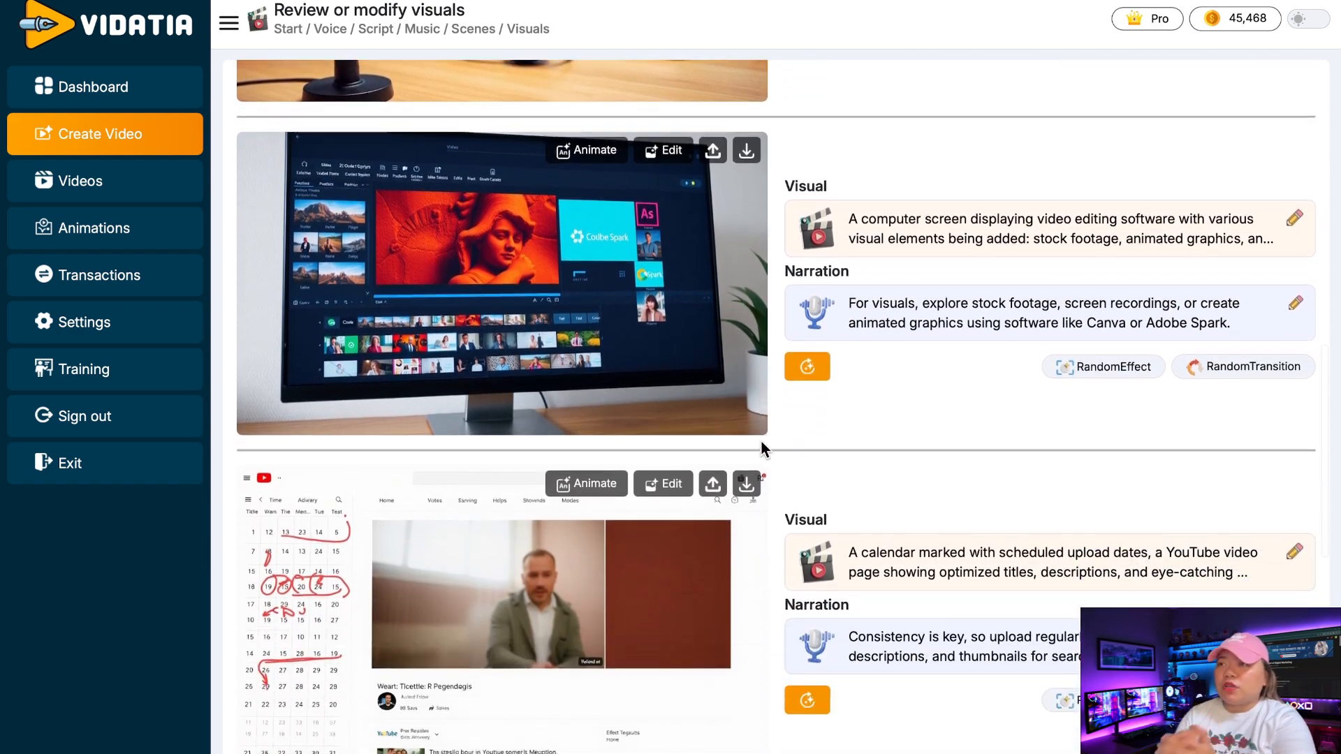
{"action": "scroll", "coordinate": [761, 444], "scroll_direction": "down", "scroll_amount": 2}
{"action": "scroll", "coordinate": [761, 444], "scroll_direction": "down", "scroll_amount": 2}
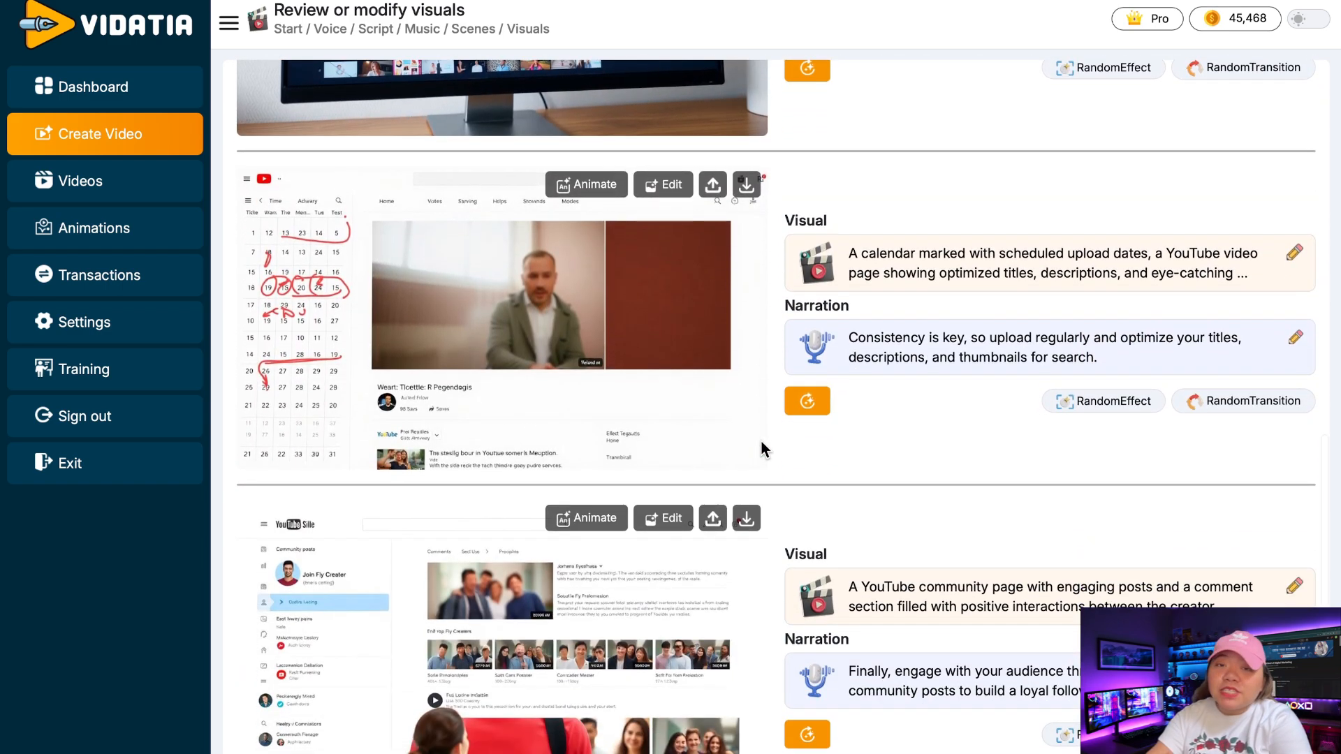
{"action": "scroll", "coordinate": [761, 447], "scroll_direction": "down", "scroll_amount": 3}
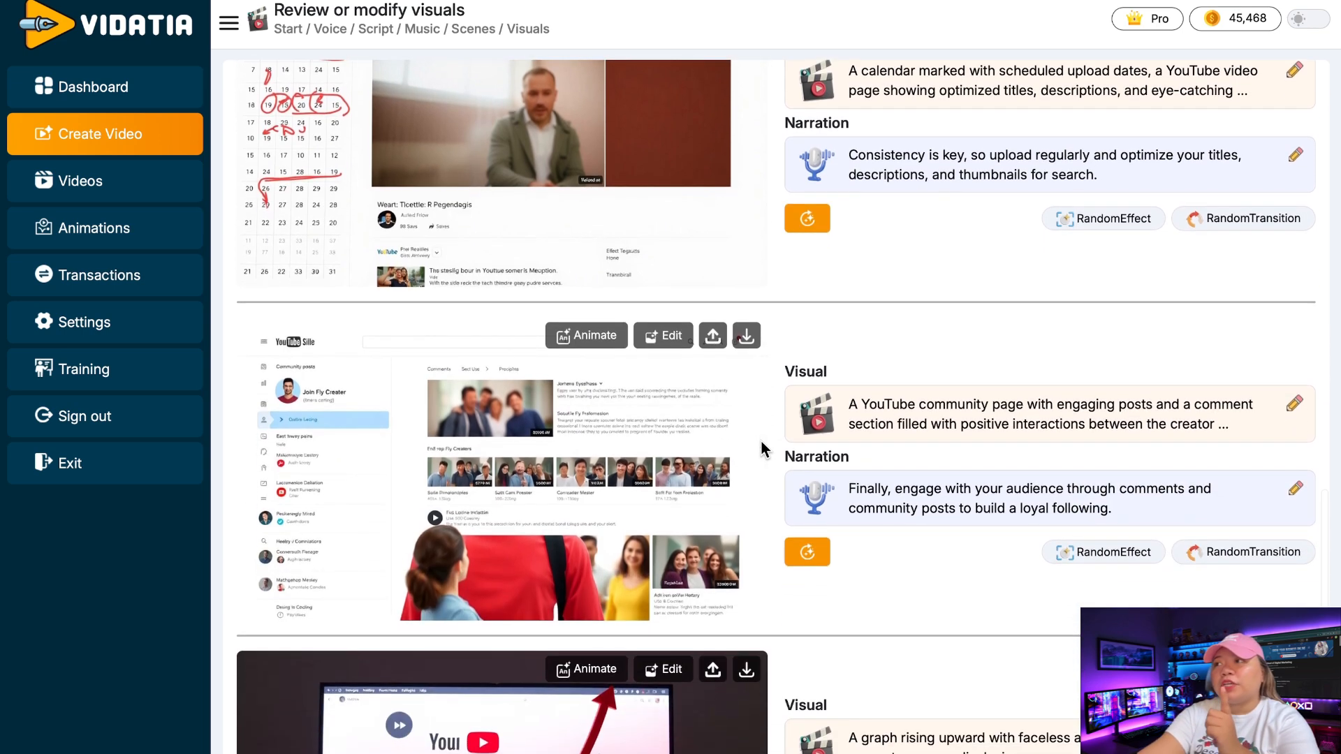
{"action": "scroll", "coordinate": [762, 447], "scroll_direction": "down", "scroll_amount": 3}
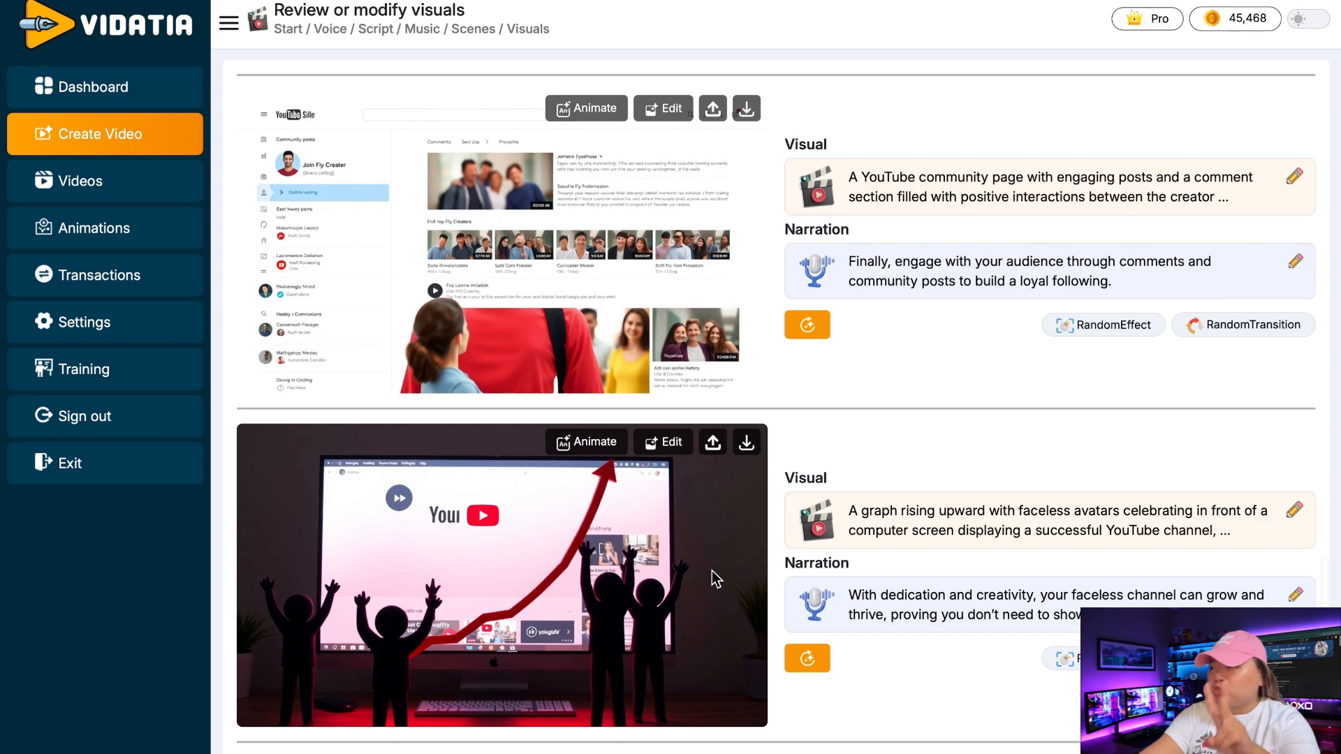
{"action": "scroll", "coordinate": [712, 580], "scroll_direction": "up", "scroll_amount": 15}
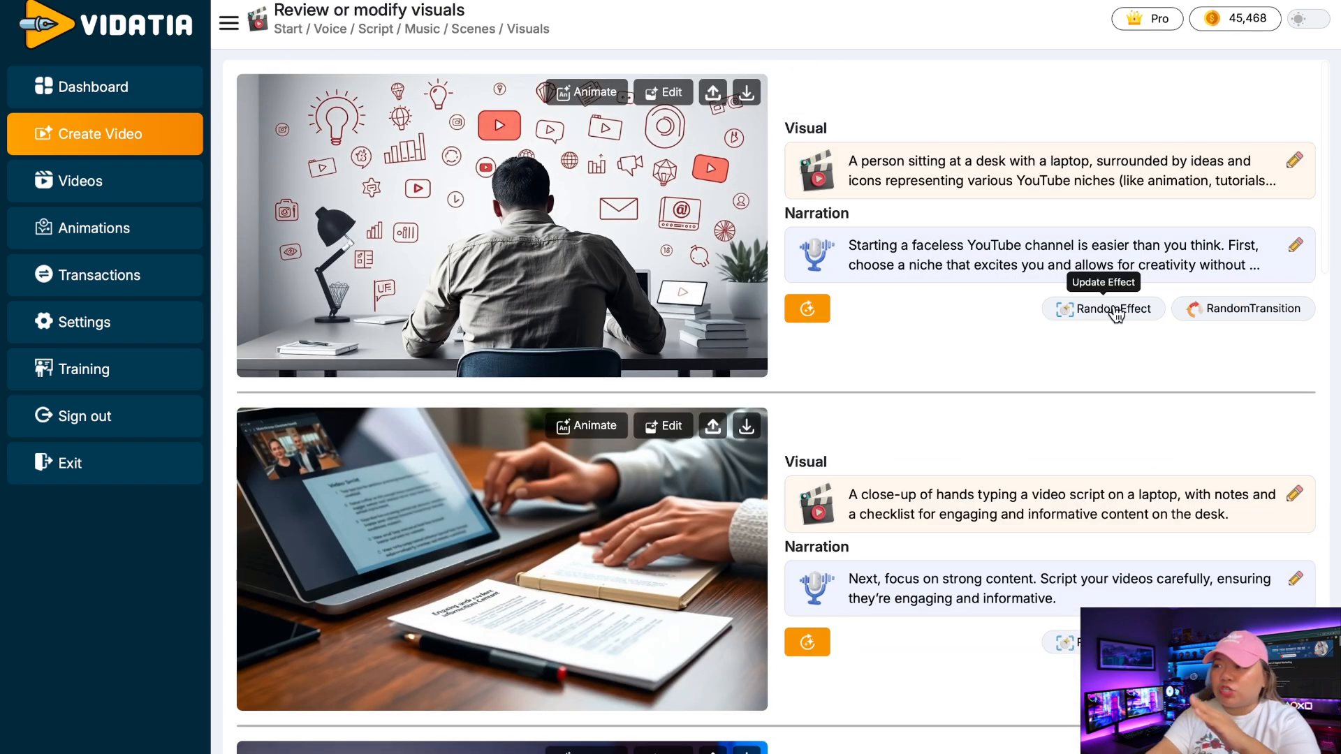
Open the effect choices for the first scene and preview Random Zoom Pan and the Slow Pan and Zoom Pan variants
{"action": "left_click", "coordinate": [1115, 312]}
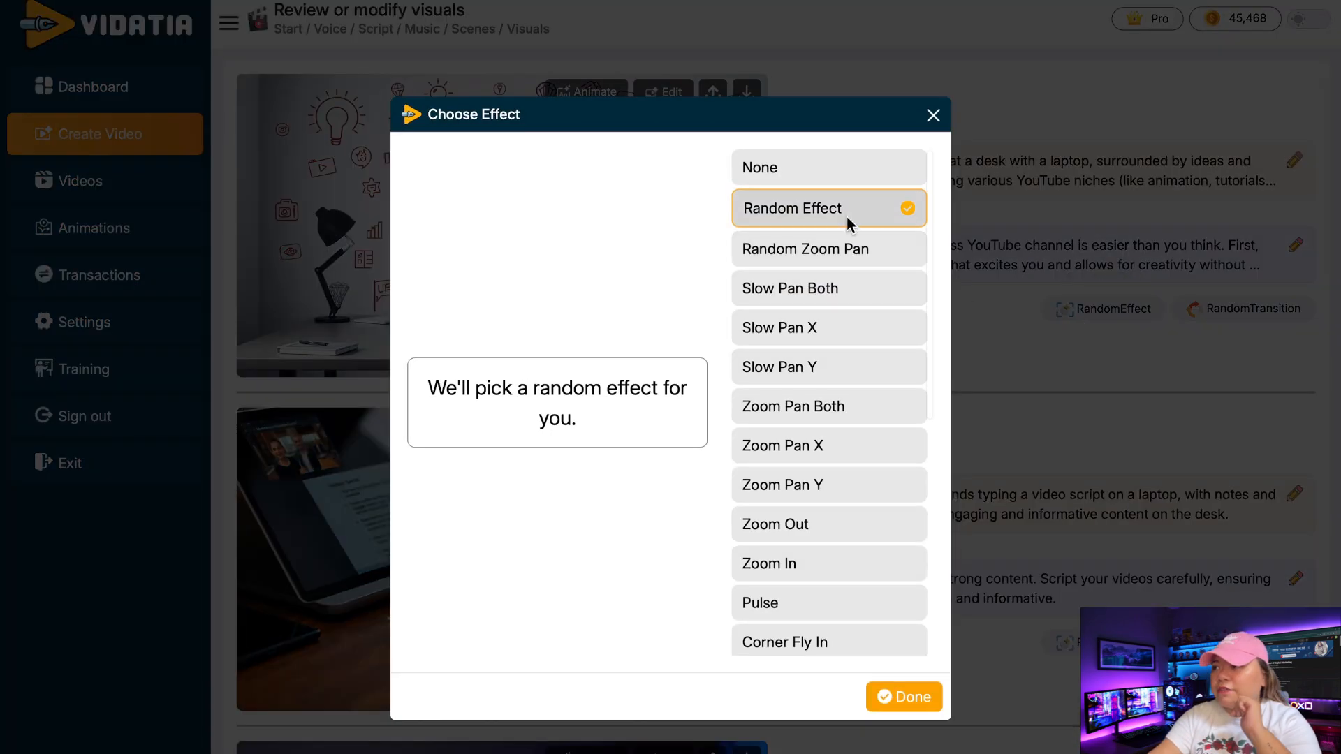
{"action": "left_click", "coordinate": [863, 250]}
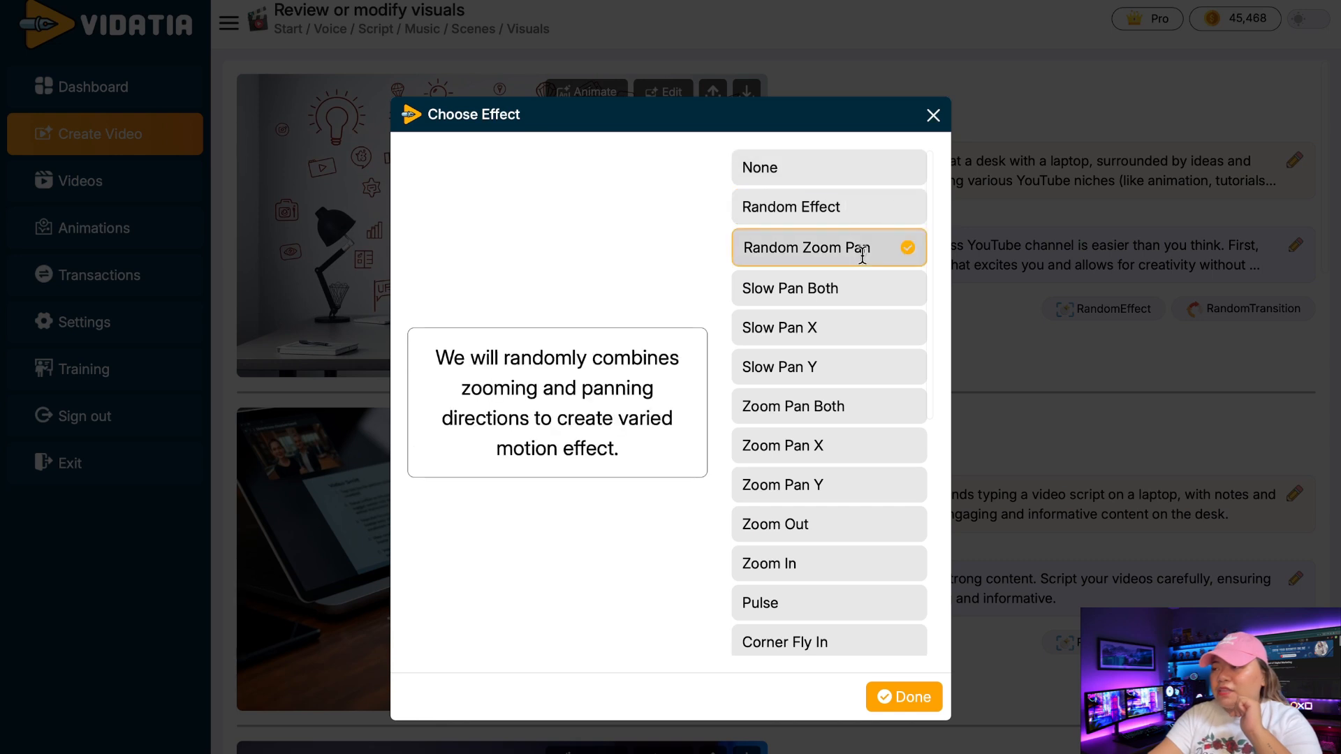
{"action": "left_click", "coordinate": [857, 285]}
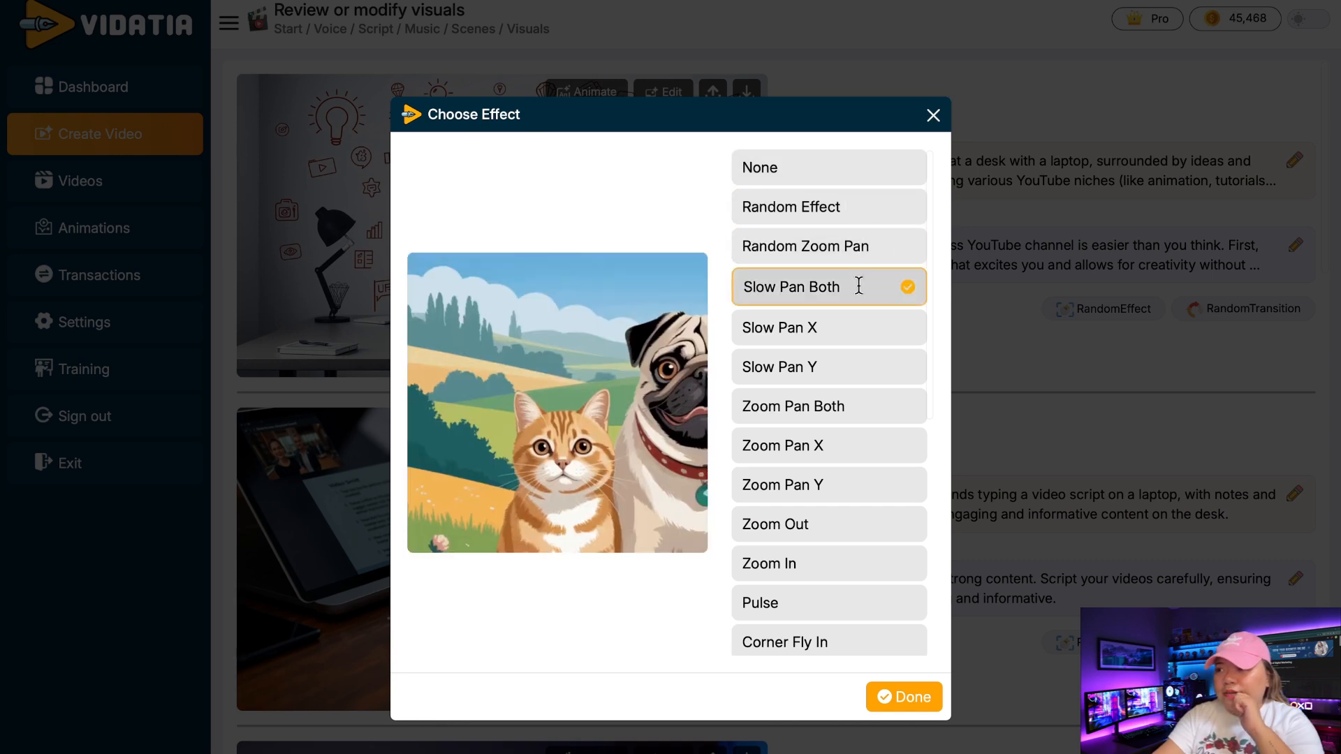
{"action": "left_click", "coordinate": [857, 331]}
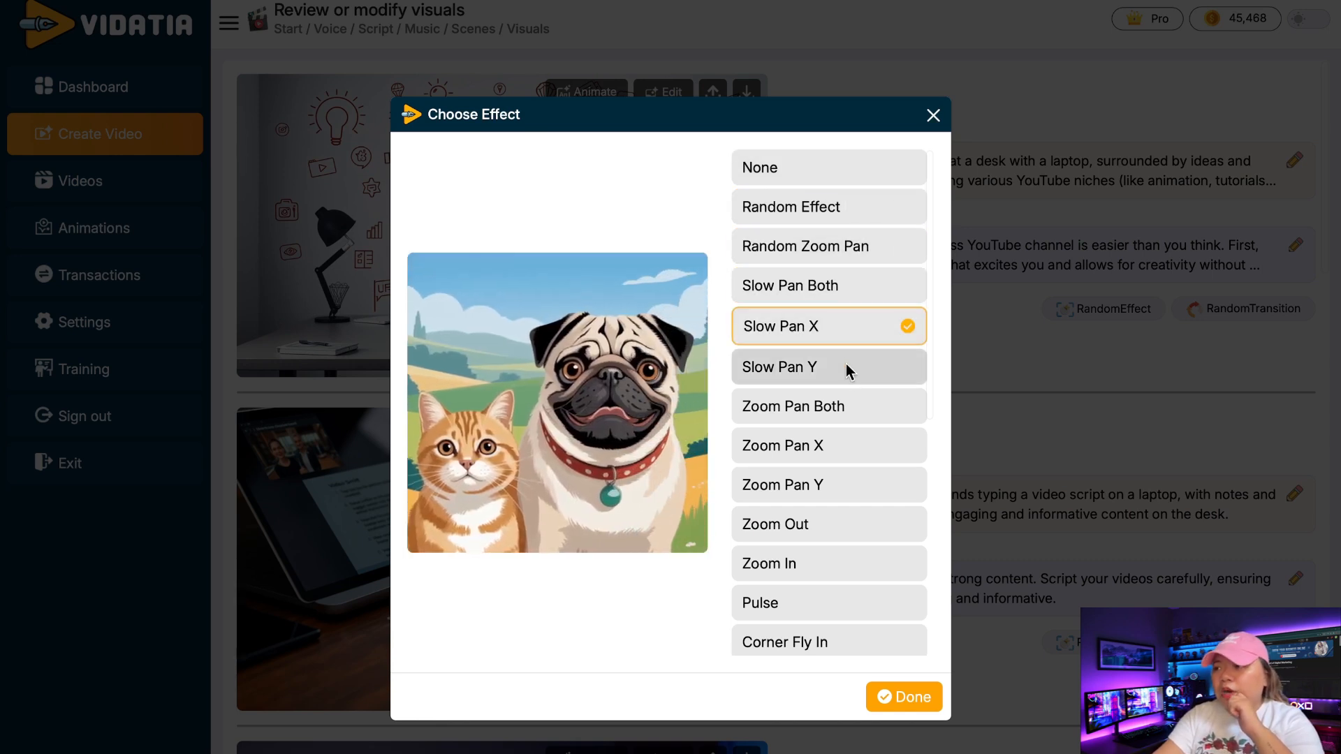
{"action": "left_click", "coordinate": [860, 375]}
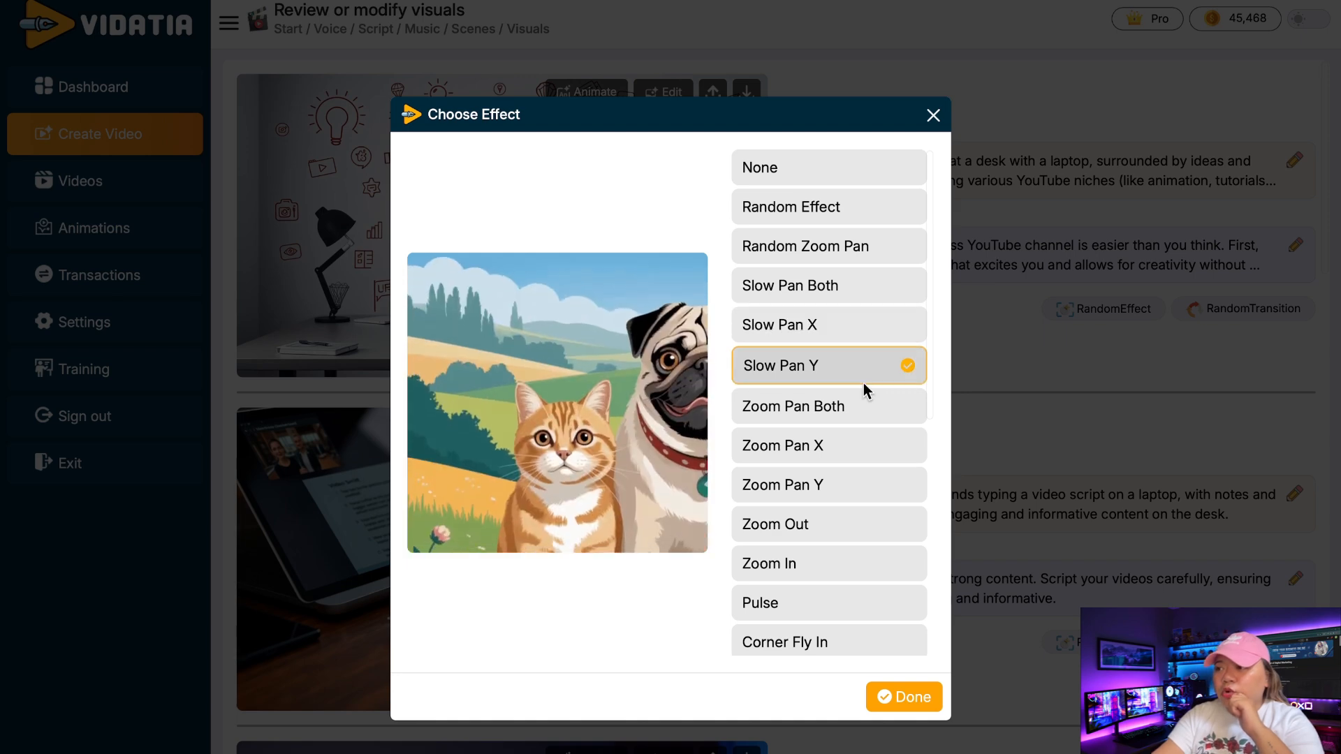
{"action": "left_click", "coordinate": [869, 402]}
{"action": "left_click", "coordinate": [845, 443]}
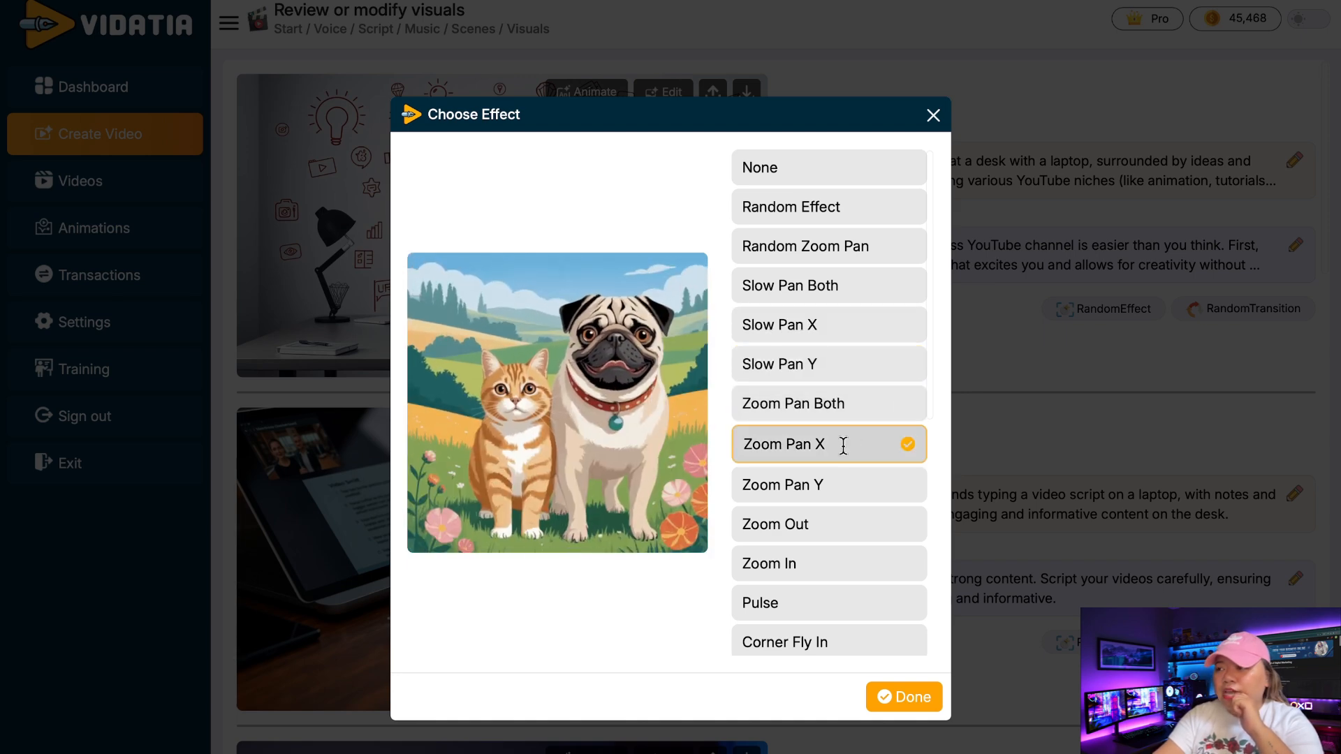
{"action": "left_click", "coordinate": [855, 480]}
{"action": "scroll", "coordinate": [855, 479], "scroll_direction": "down", "scroll_amount": 3}
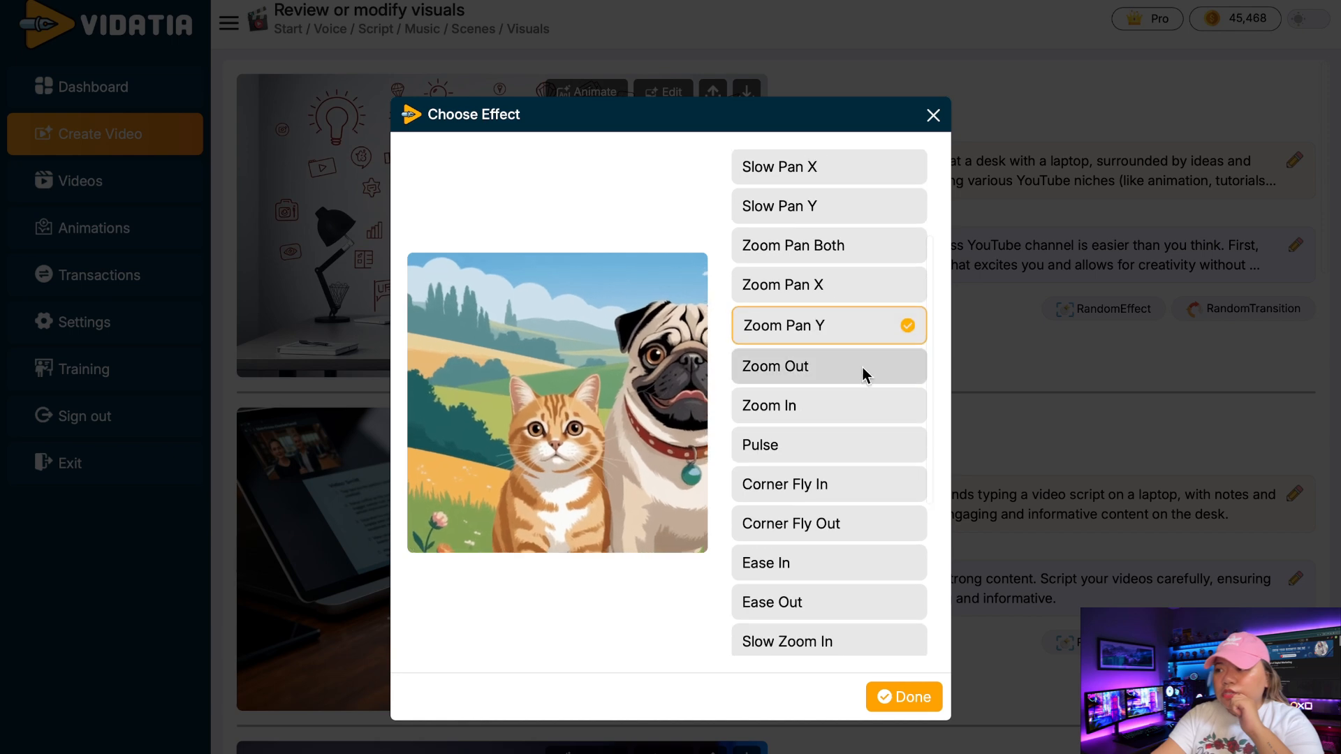
Preview the Zoom Out, Zoom In, Pulse, Corner Fly In and Corner Fly Out effects for the first scene
{"action": "left_click", "coordinate": [866, 367]}
{"action": "left_click", "coordinate": [845, 410]}
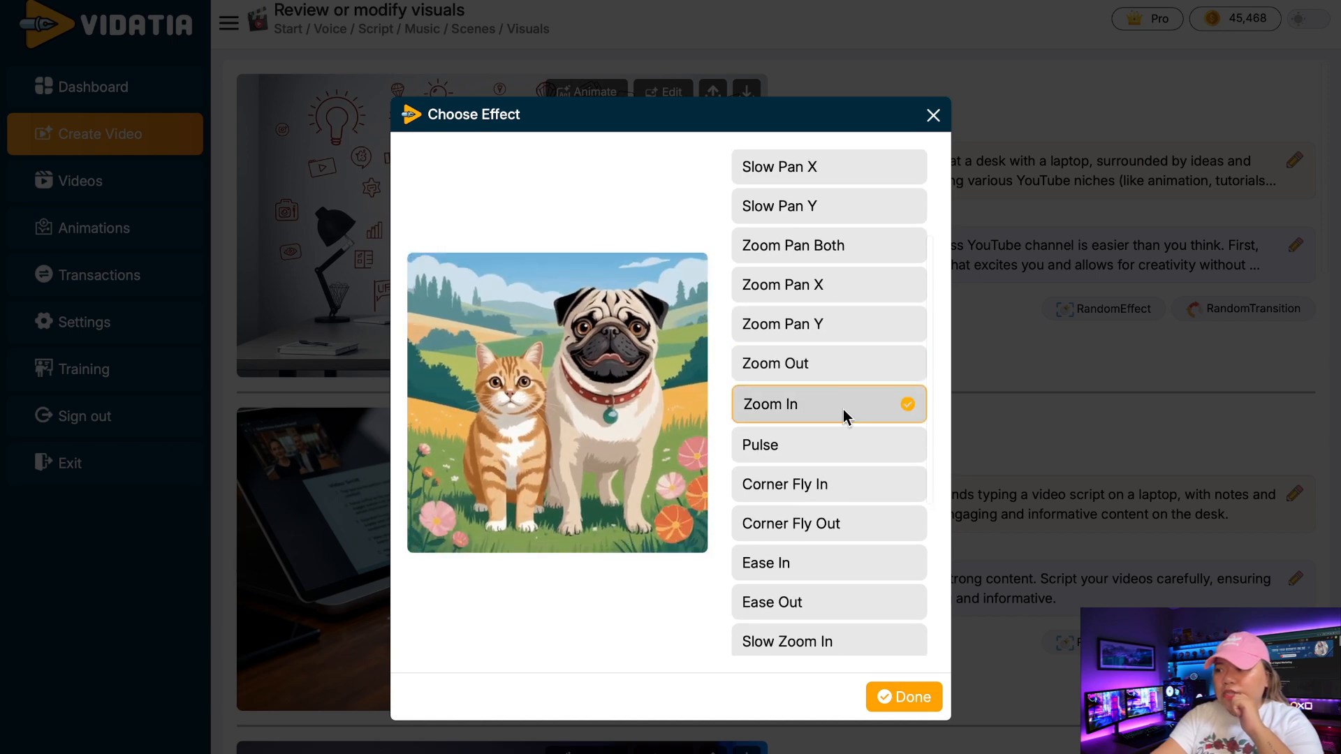
{"action": "left_click", "coordinate": [810, 444]}
{"action": "left_click", "coordinate": [858, 482]}
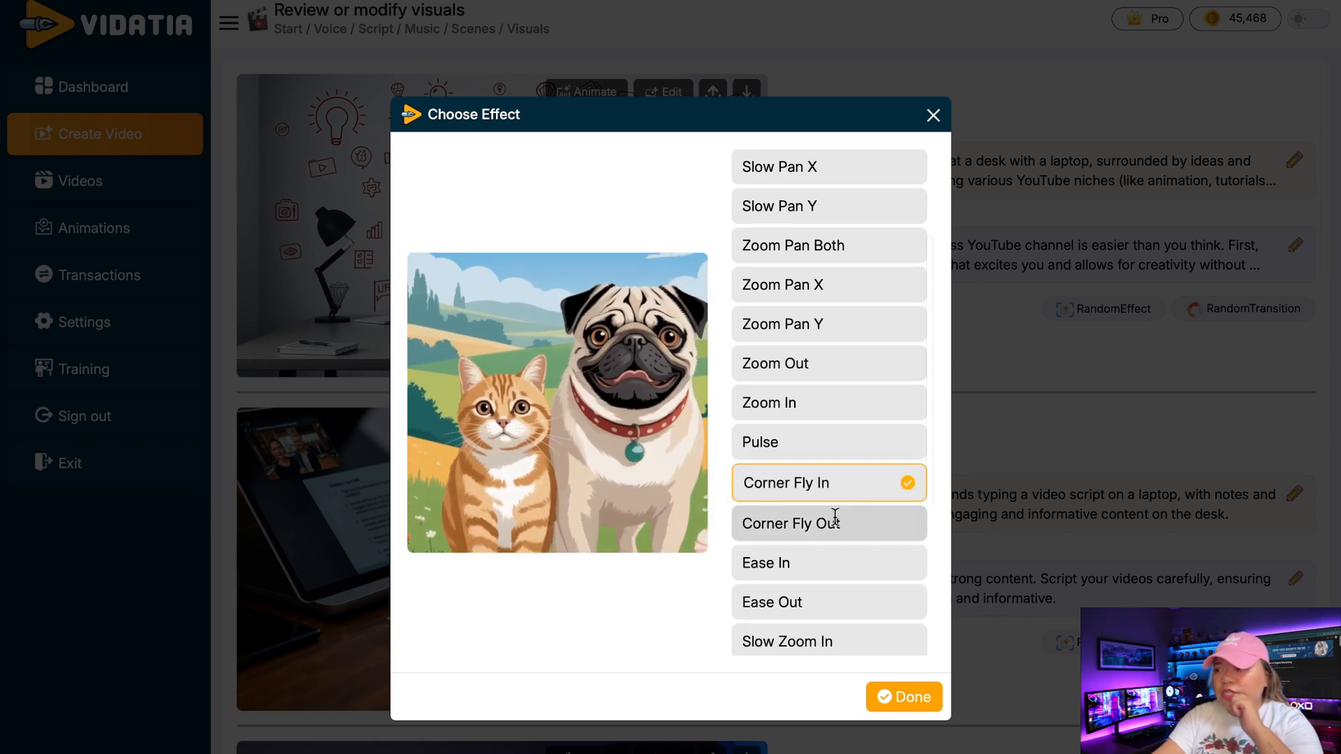
{"action": "left_click", "coordinate": [829, 520]}
Preview the remaining effects for the first scene and apply Slow Zoom In to it
{"action": "scroll", "coordinate": [837, 524], "scroll_direction": "down", "scroll_amount": 3}
{"action": "left_click", "coordinate": [841, 420]}
{"action": "left_click", "coordinate": [848, 498]}
{"action": "scroll", "coordinate": [850, 530], "scroll_direction": "down", "scroll_amount": 3}
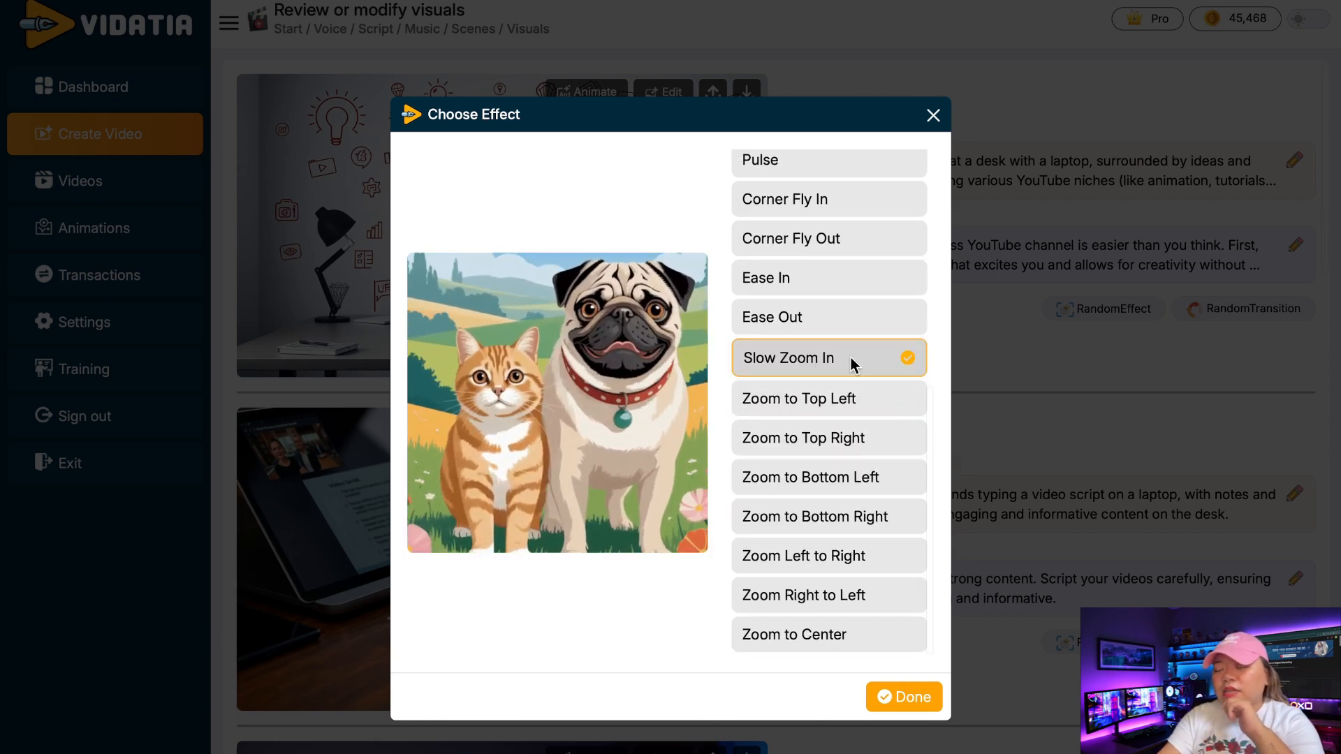
{"action": "left_click", "coordinate": [910, 695]}
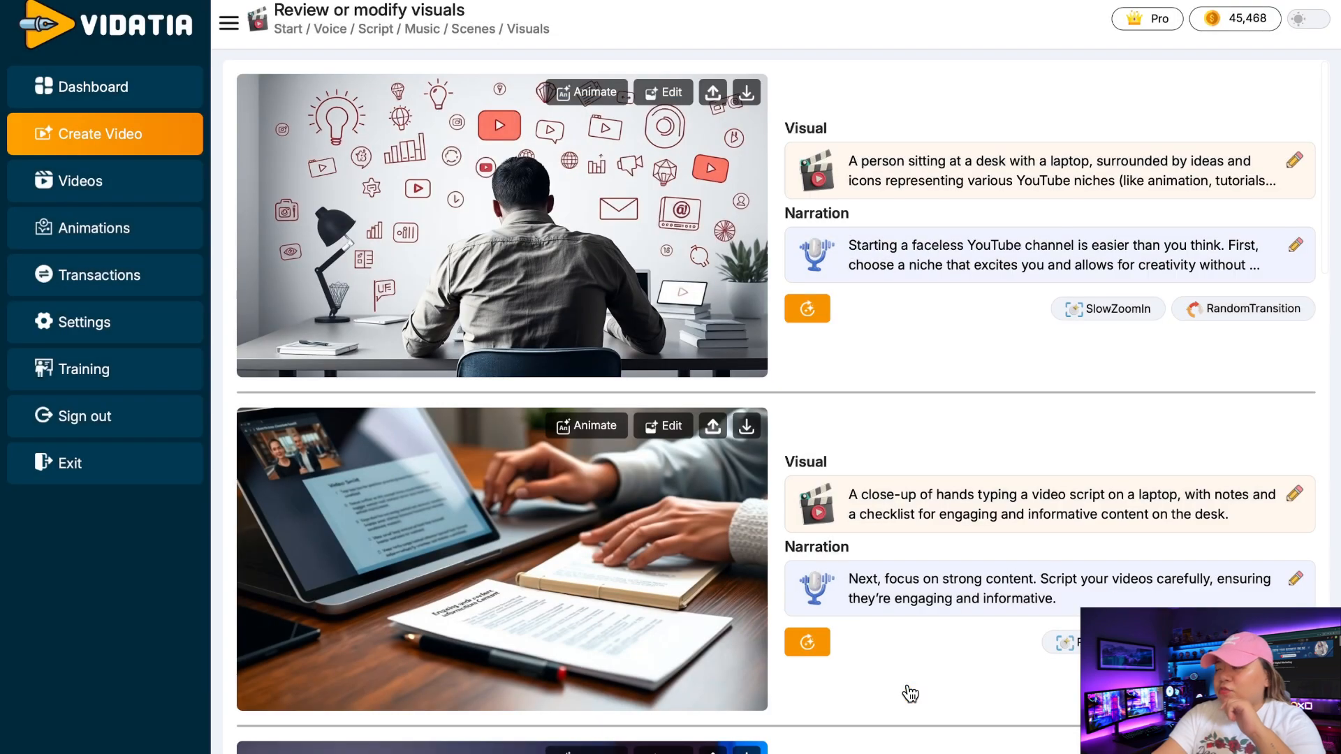
Preview the Fade, Wipe left, Wipe up and Wipe down transitions for the first scene, and apply Fade
{"action": "left_click", "coordinate": [1262, 320]}
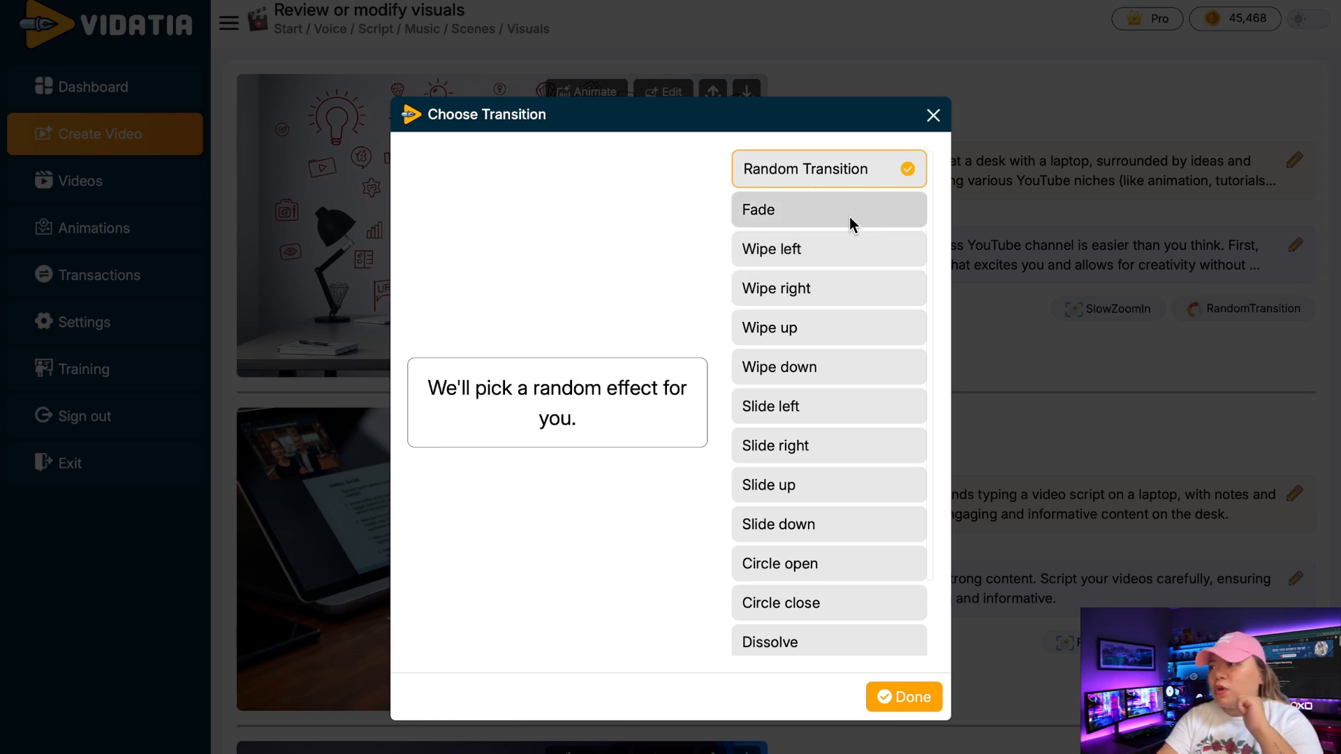
{"action": "left_click", "coordinate": [849, 217]}
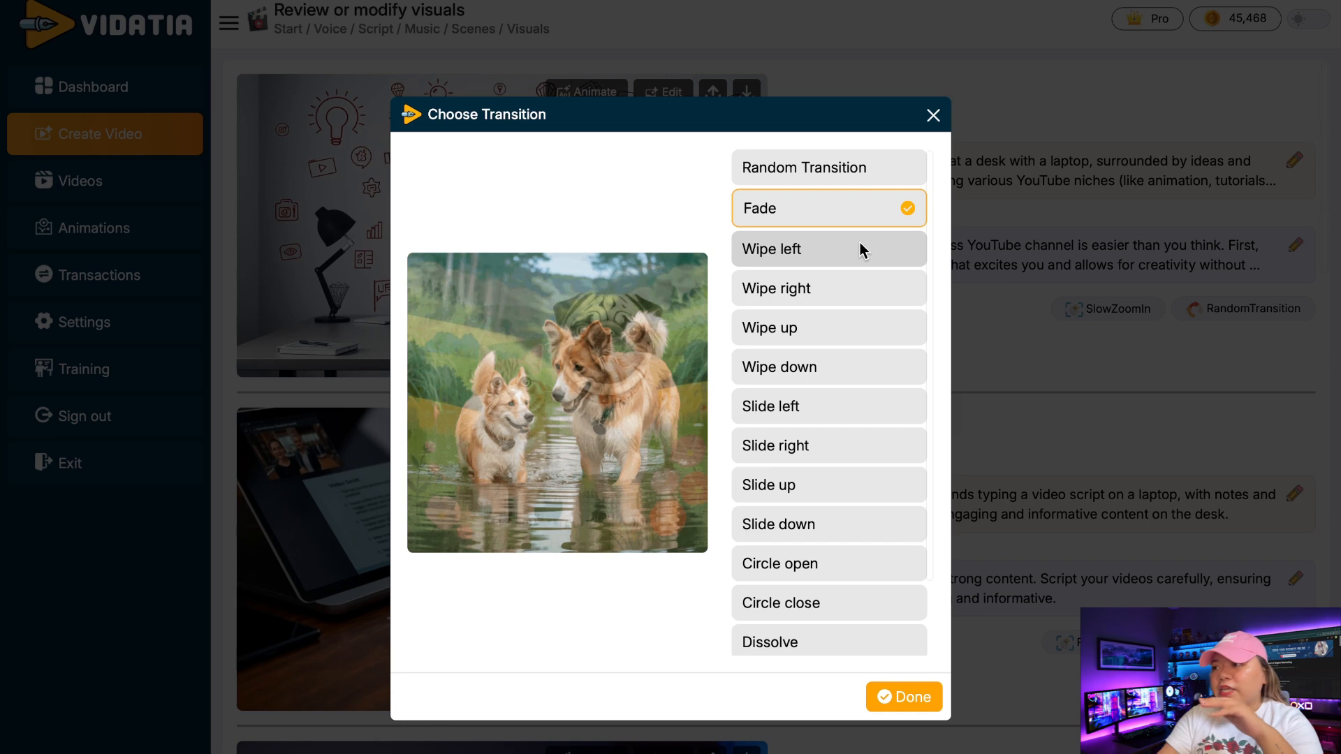
{"action": "left_click", "coordinate": [861, 249]}
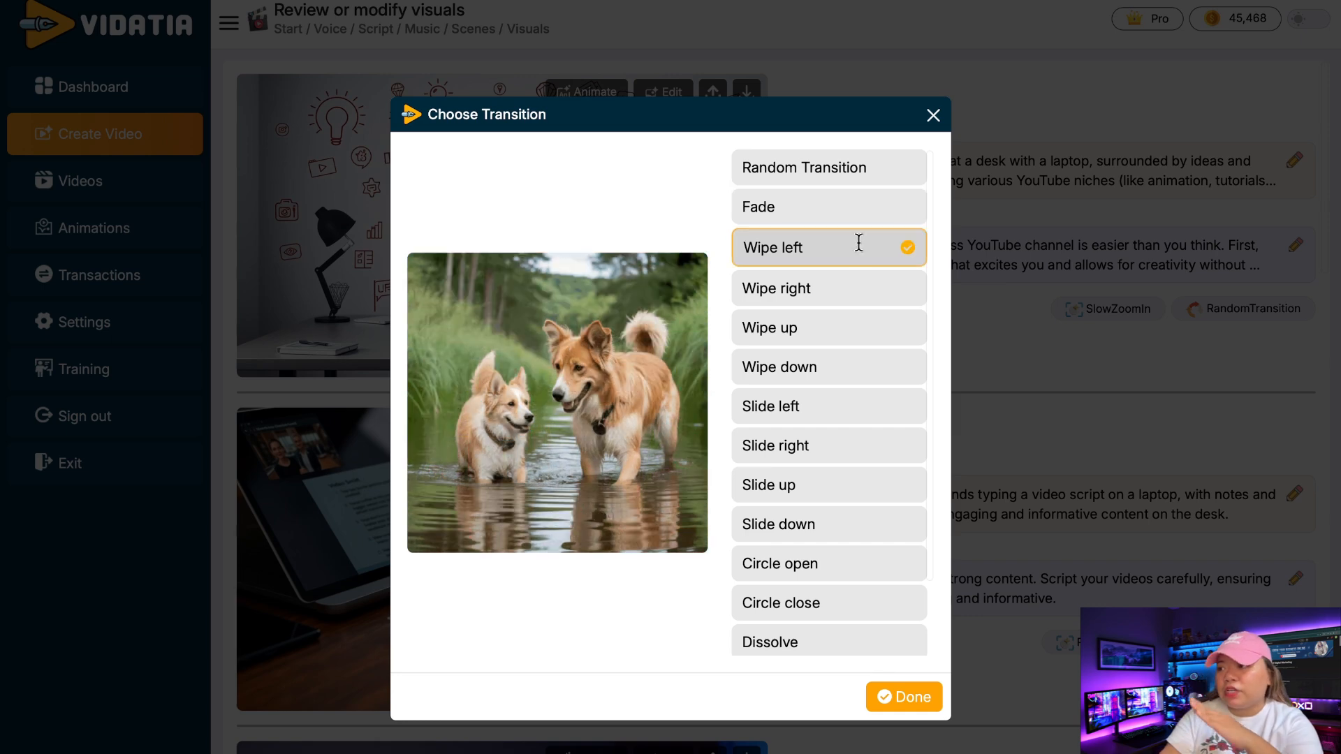
{"action": "left_click", "coordinate": [860, 322]}
{"action": "left_click", "coordinate": [845, 362]}
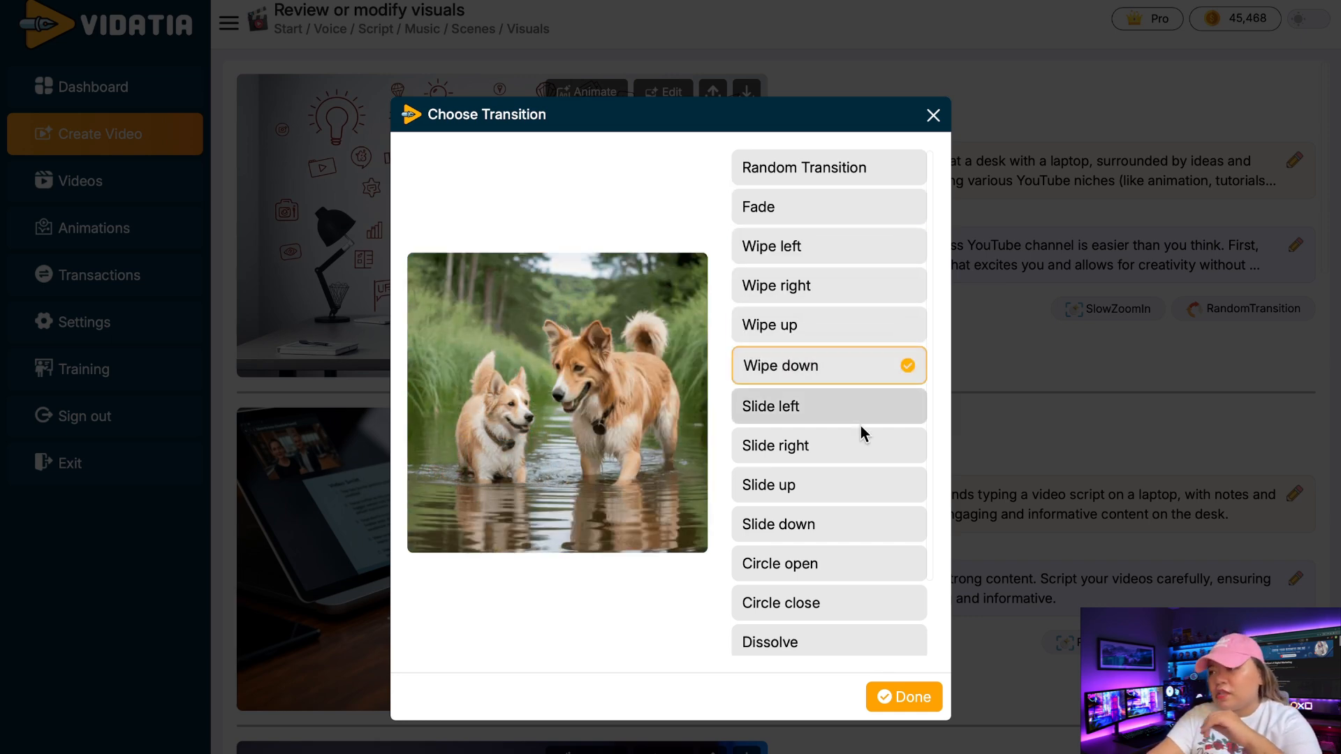
{"action": "scroll", "coordinate": [861, 442], "scroll_direction": "down", "scroll_amount": 1}
{"action": "scroll", "coordinate": [866, 414], "scroll_direction": "down", "scroll_amount": 1}
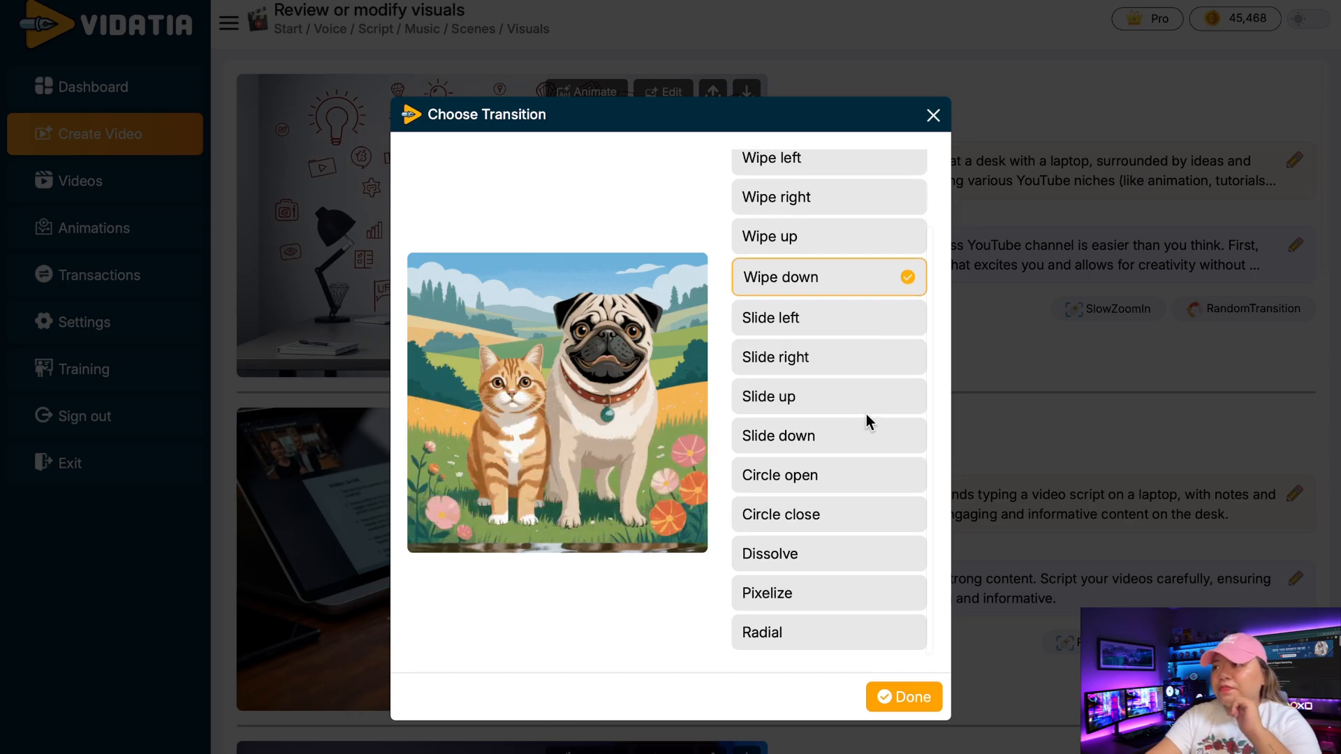
{"action": "left_click", "coordinate": [920, 693]}
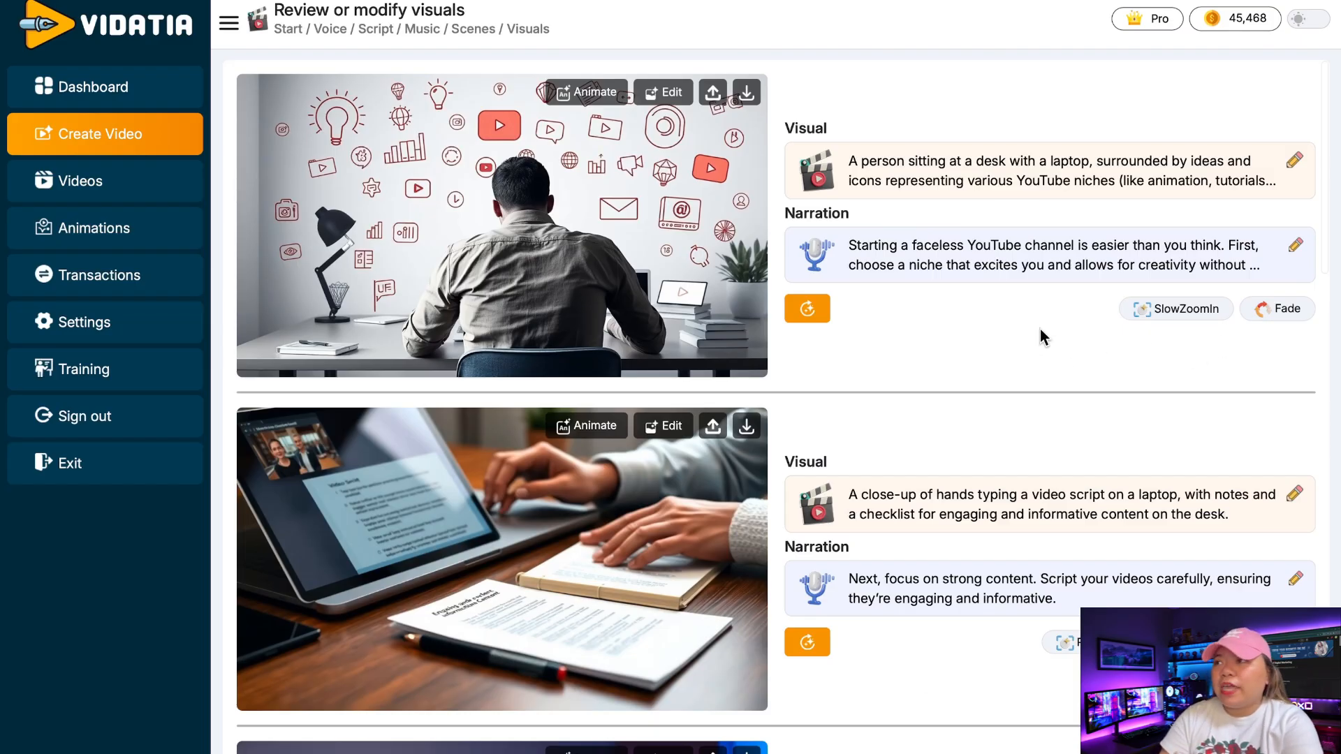
Open the first scene's image animation settings and paste a prompt that makes the icons around the man at the desk move subtly
{"action": "left_click", "coordinate": [591, 97]}
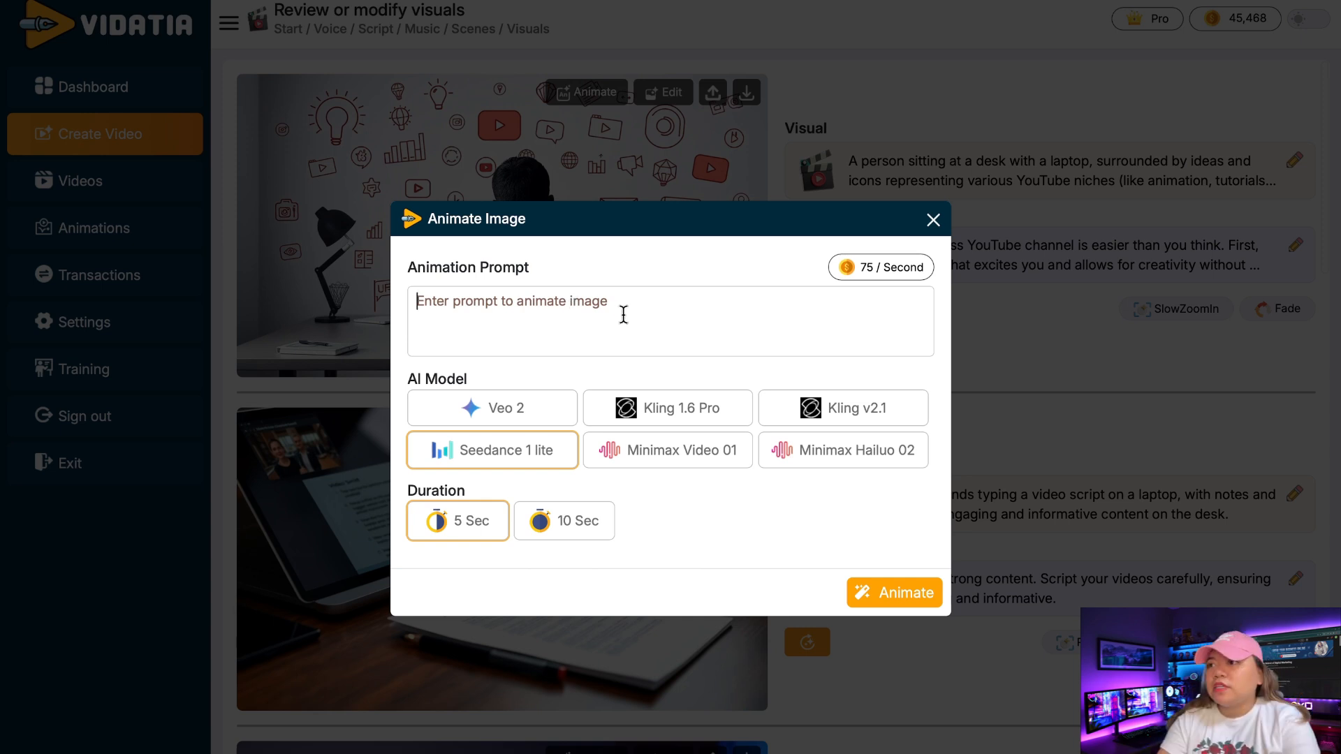
{"action": "key", "text": "ctrl+v"}
{"action": "scroll", "coordinate": [667, 346], "scroll_direction": "up", "scroll_amount": 5}
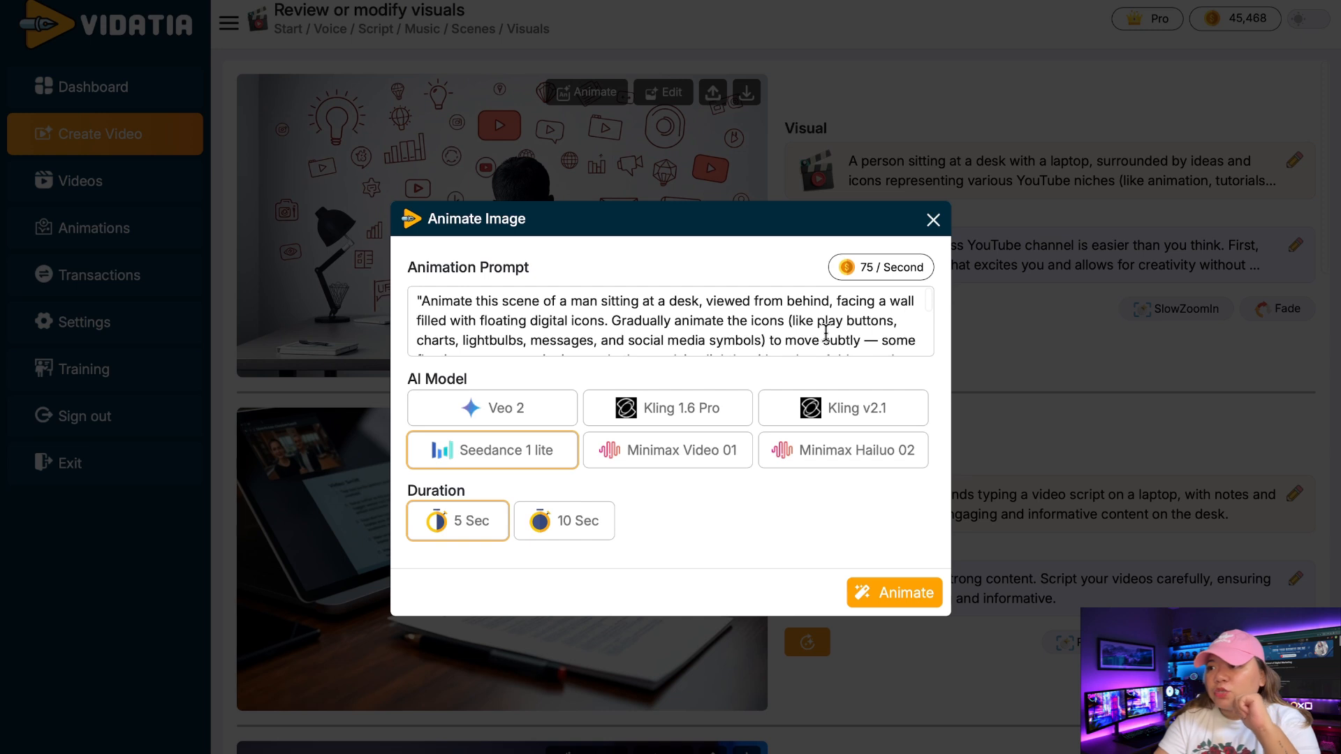
{"action": "scroll", "coordinate": [826, 332], "scroll_direction": "down", "scroll_amount": 2}
Compare the credit costs of Veo 2, Kling 1.6 Pro, Kling v2.1, Minimax Video 01 and Minimax Hailuo 02, and return to Seedance 1 lite
{"action": "left_click", "coordinate": [530, 416]}
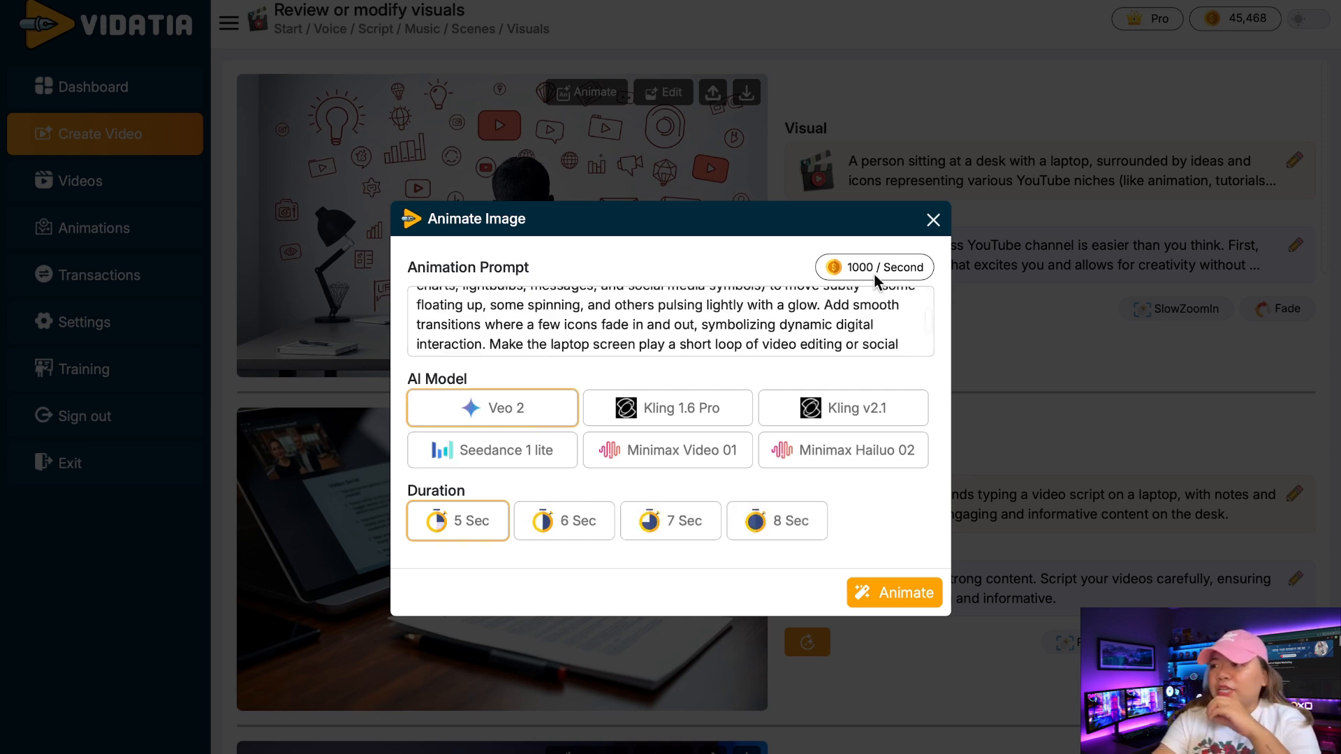
{"action": "left_click", "coordinate": [673, 413]}
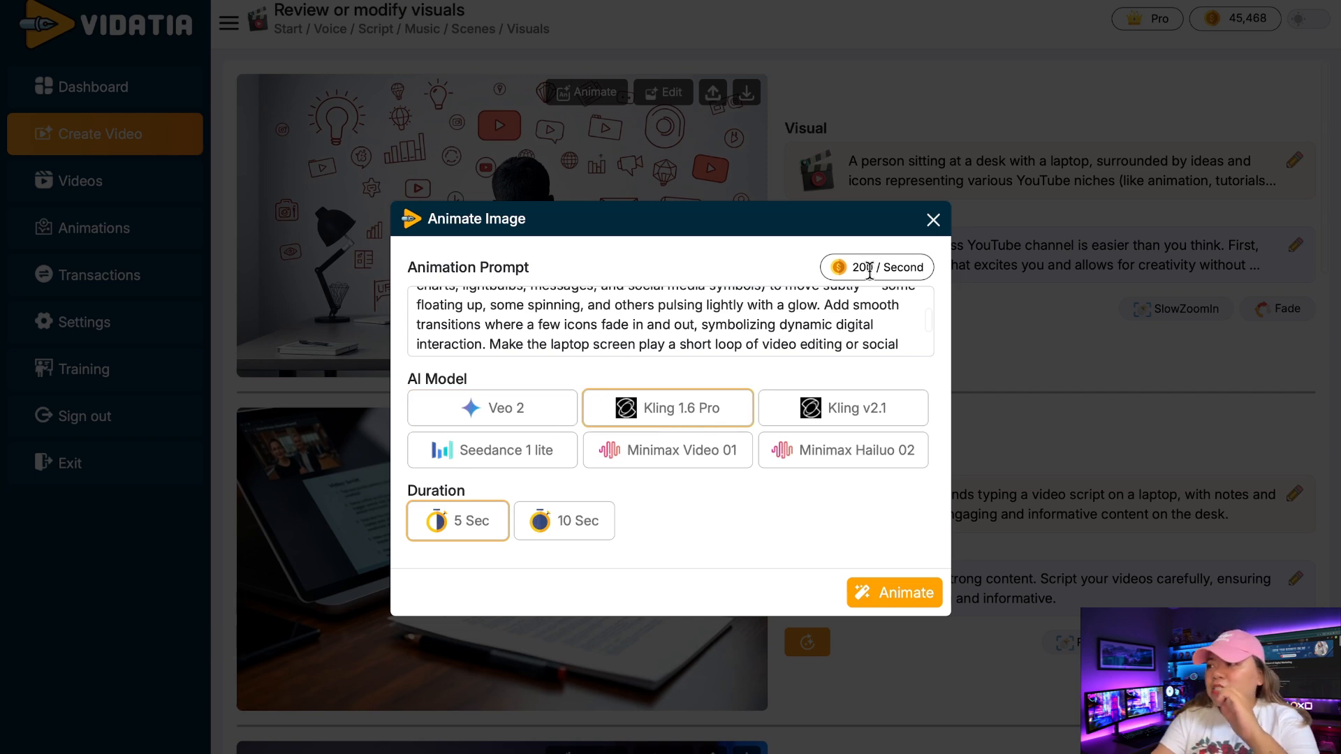
{"action": "left_click", "coordinate": [849, 408]}
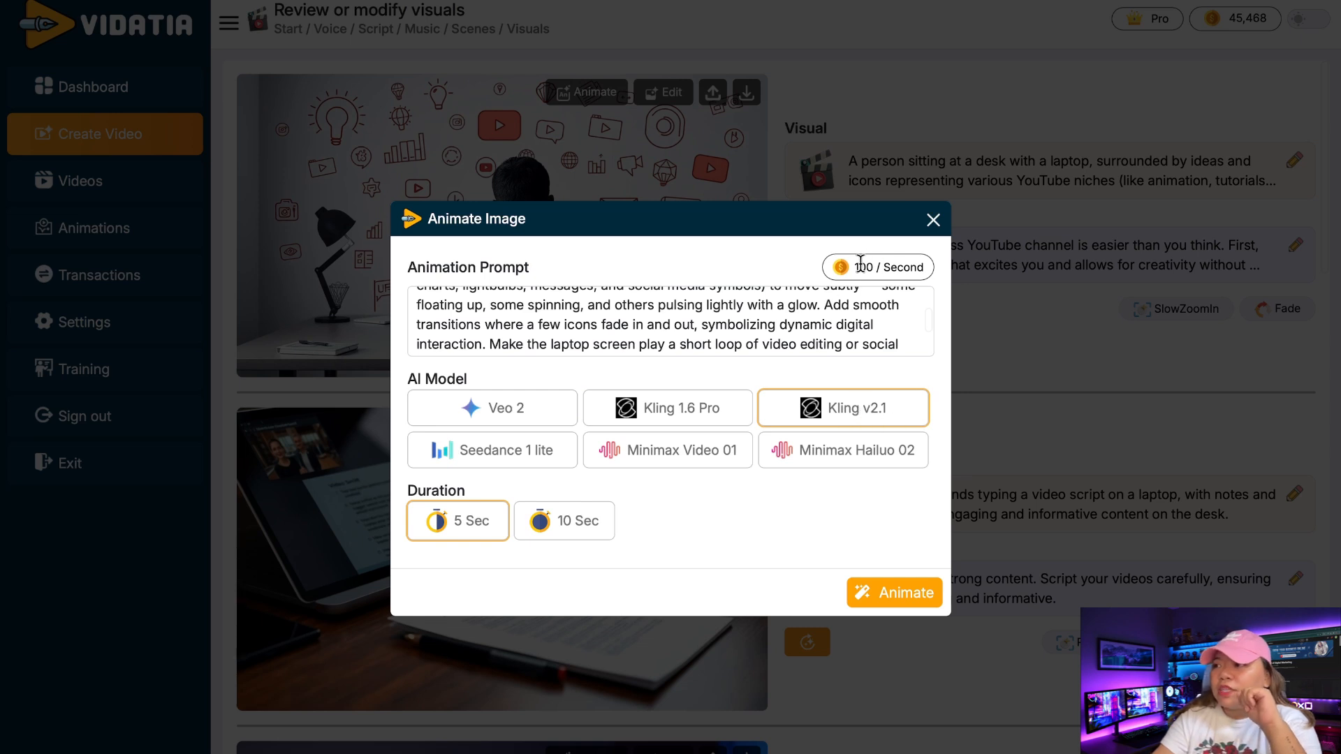
{"action": "left_click", "coordinate": [533, 448]}
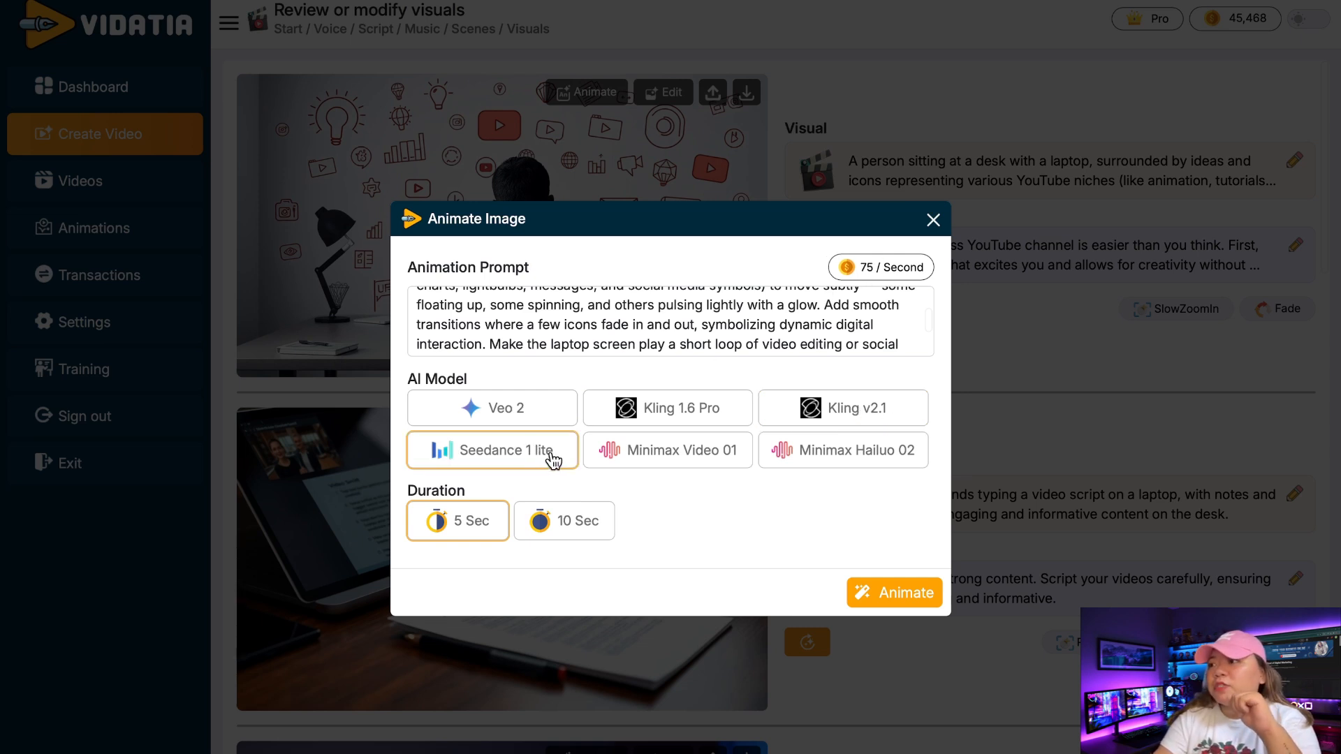
{"action": "left_click", "coordinate": [697, 458]}
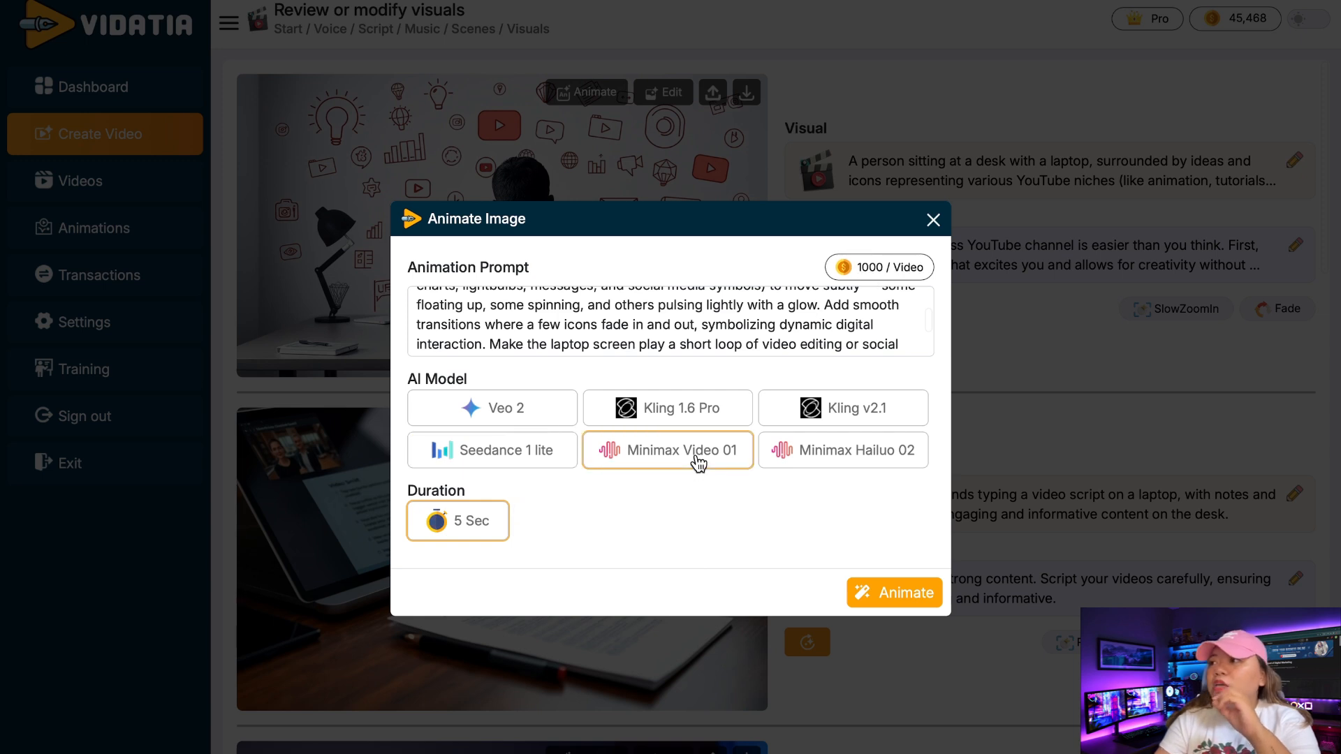
{"action": "left_click", "coordinate": [865, 455]}
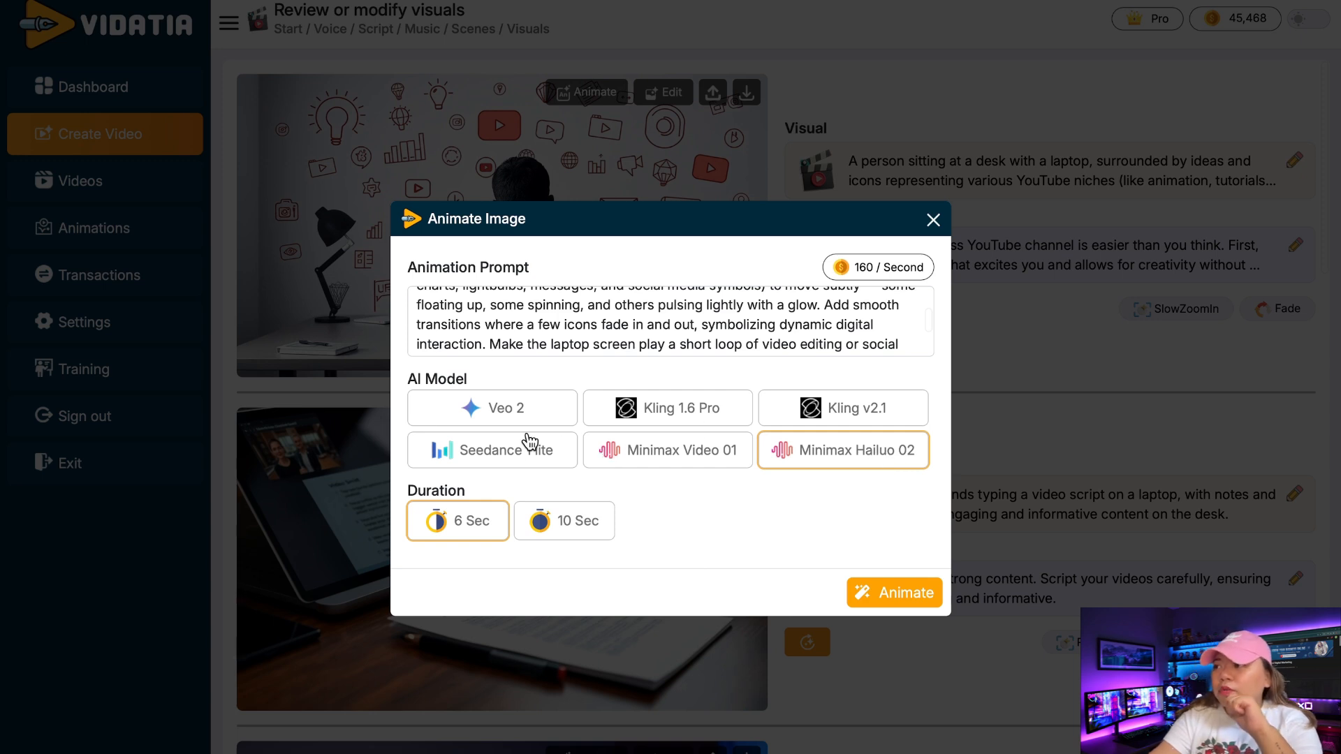
{"action": "left_click", "coordinate": [526, 456]}
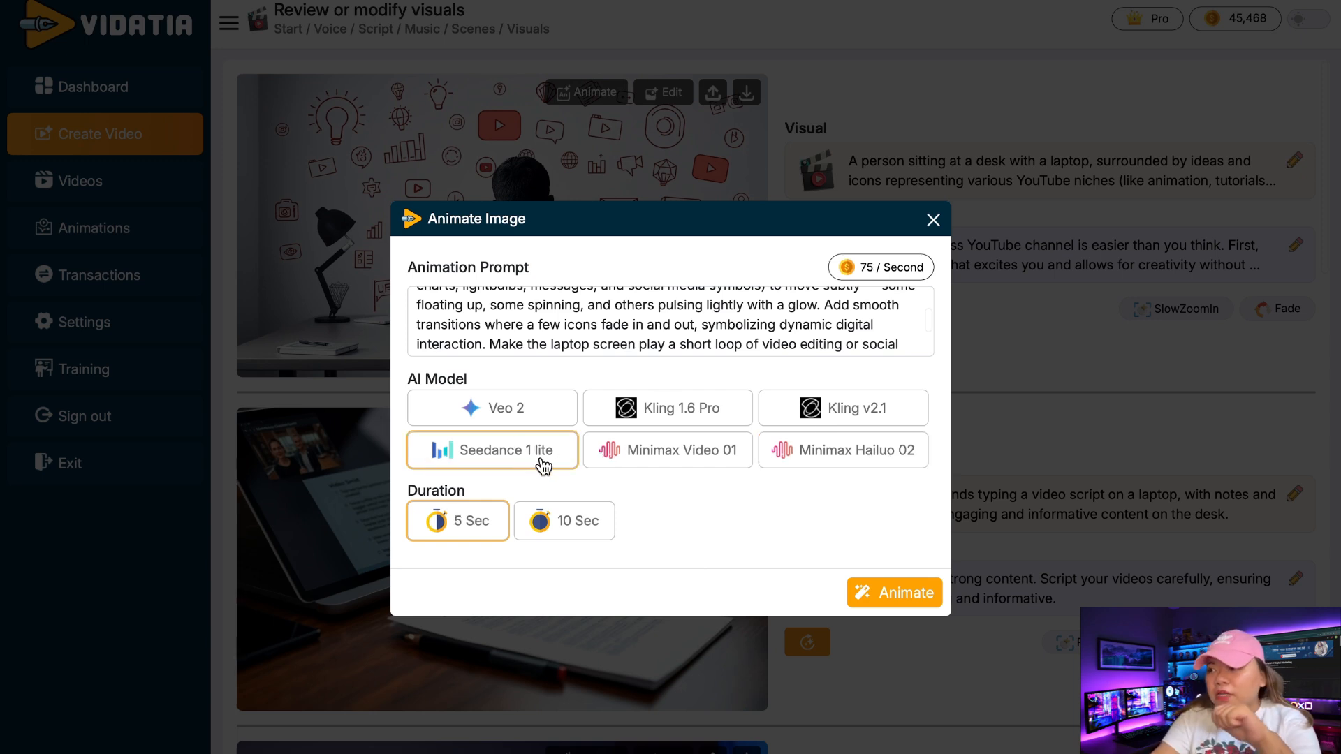
Set the animation duration to 10 Sec and animate the first scene's image with Seedance 1 lite
{"action": "left_click", "coordinate": [548, 533]}
{"action": "left_click", "coordinate": [479, 538]}
{"action": "left_click", "coordinate": [570, 524]}
{"action": "left_click", "coordinate": [491, 527]}
{"action": "left_click", "coordinate": [577, 531]}
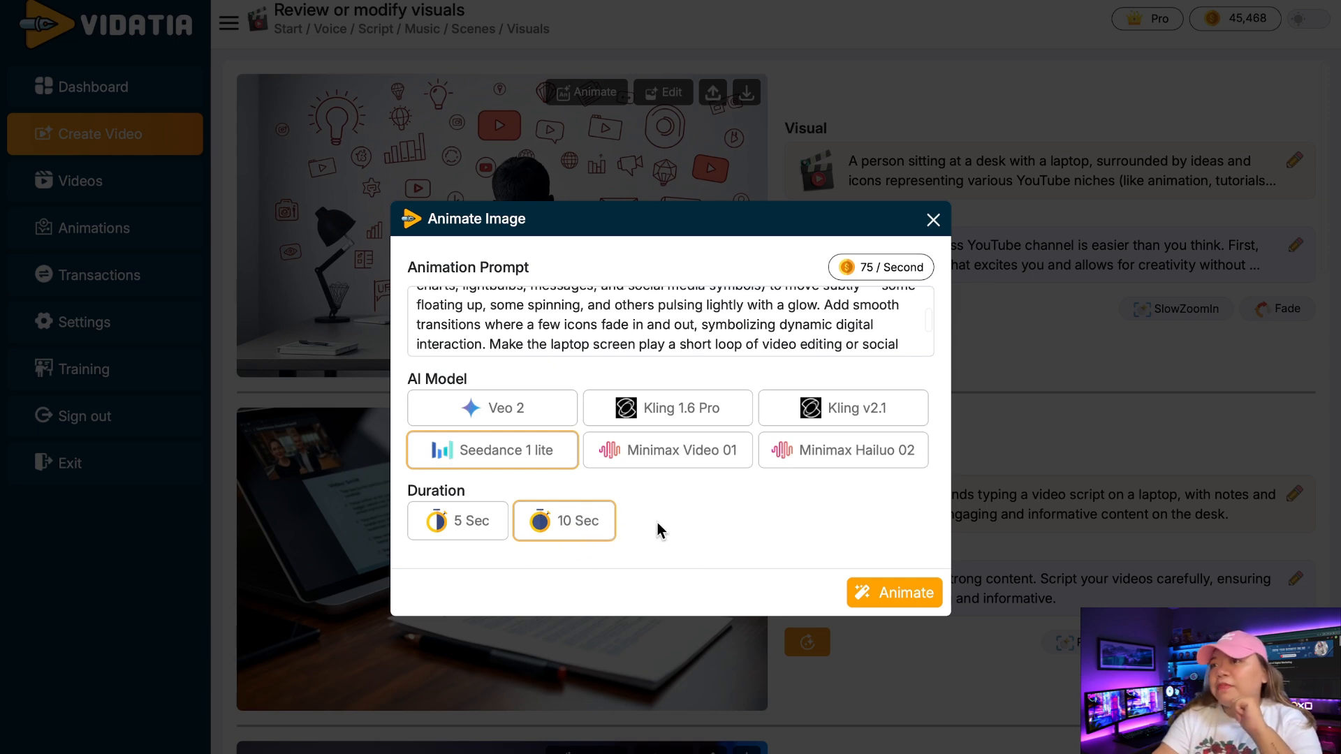
{"action": "left_click", "coordinate": [893, 592]}
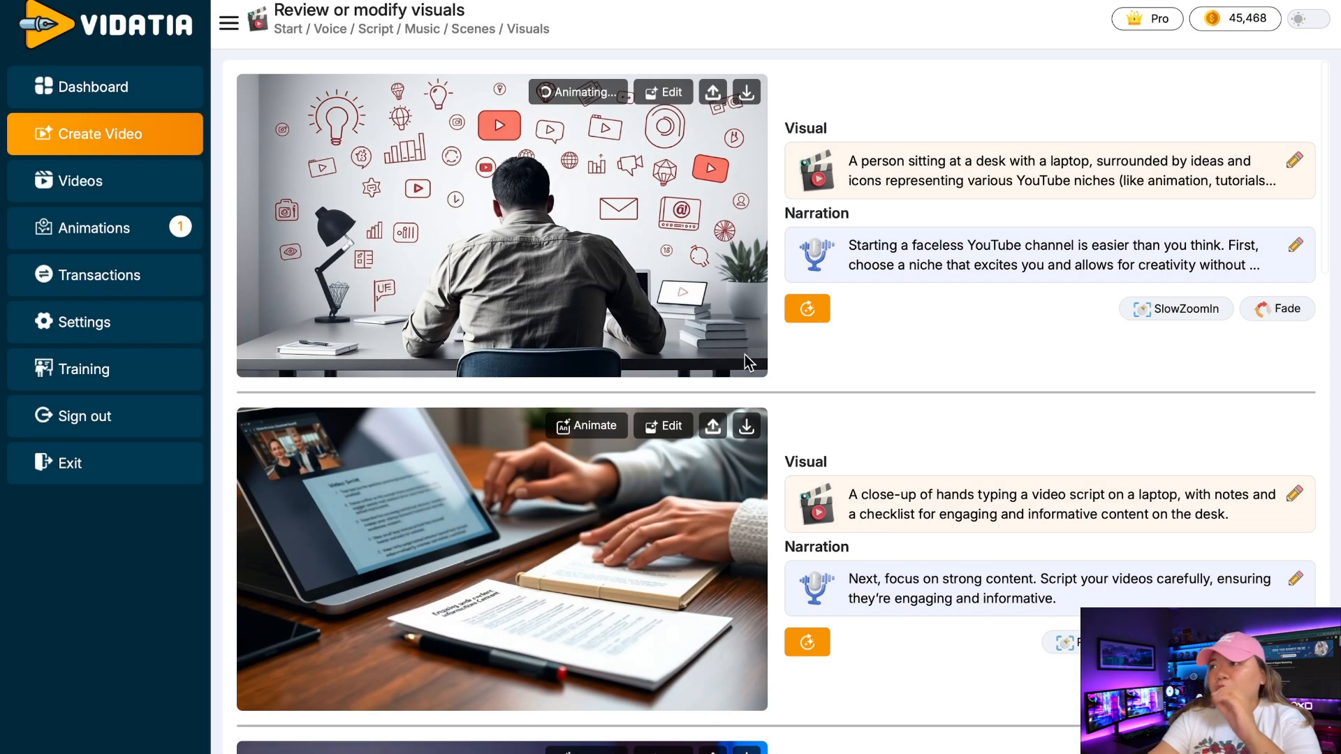
Submit an AI edit of the second scene's image with a pasted prompt for a modern Zoom-style laptop screen, blurred document text and warmer lighting
{"action": "scroll", "coordinate": [711, 317], "scroll_direction": "down", "scroll_amount": 2}
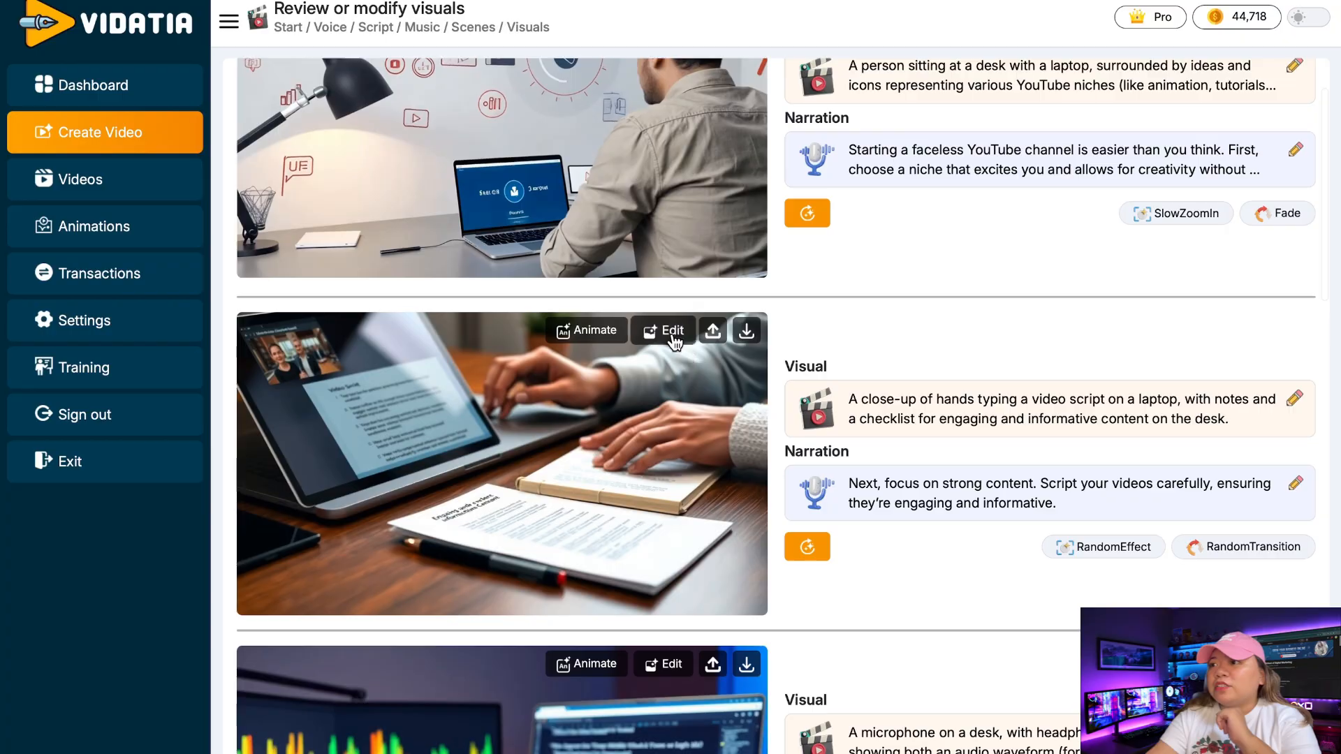
{"action": "left_click", "coordinate": [672, 338]}
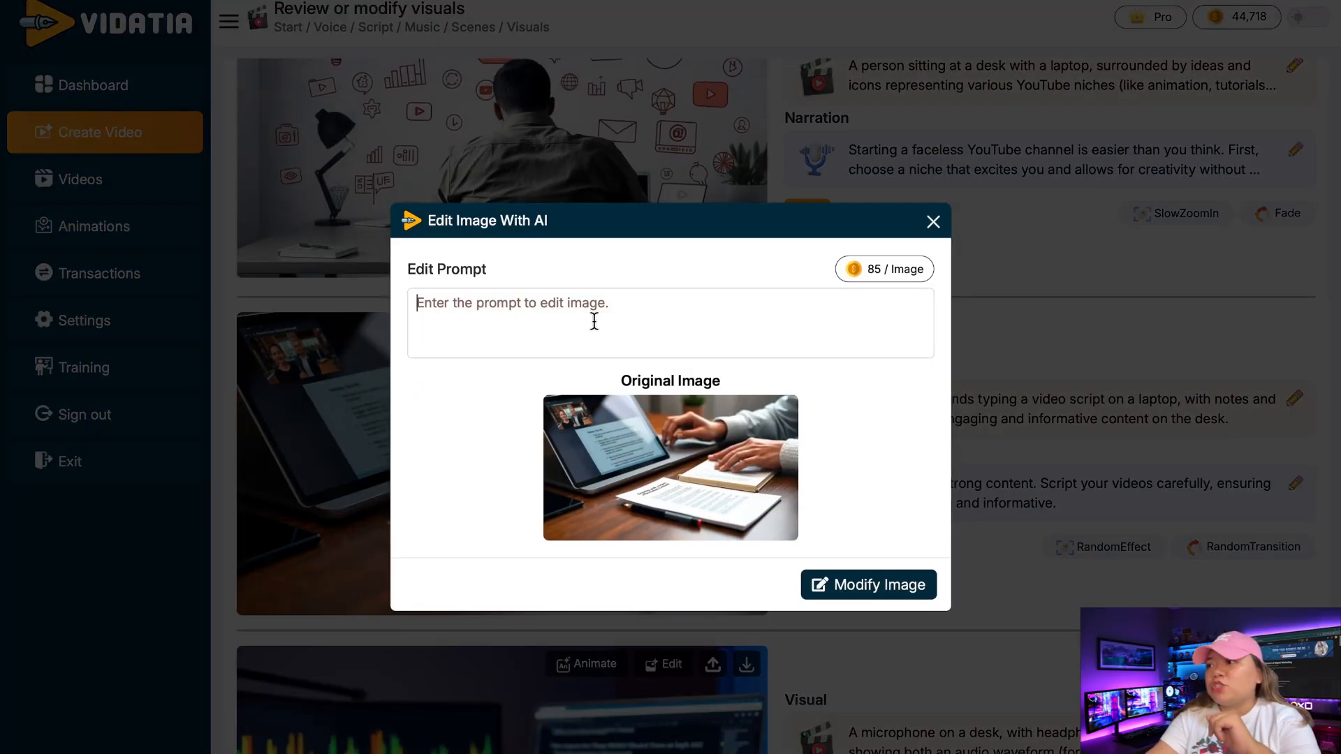
{"action": "key", "text": "ctrl+v"}
{"action": "scroll", "coordinate": [608, 308], "scroll_direction": "up", "scroll_amount": 3}
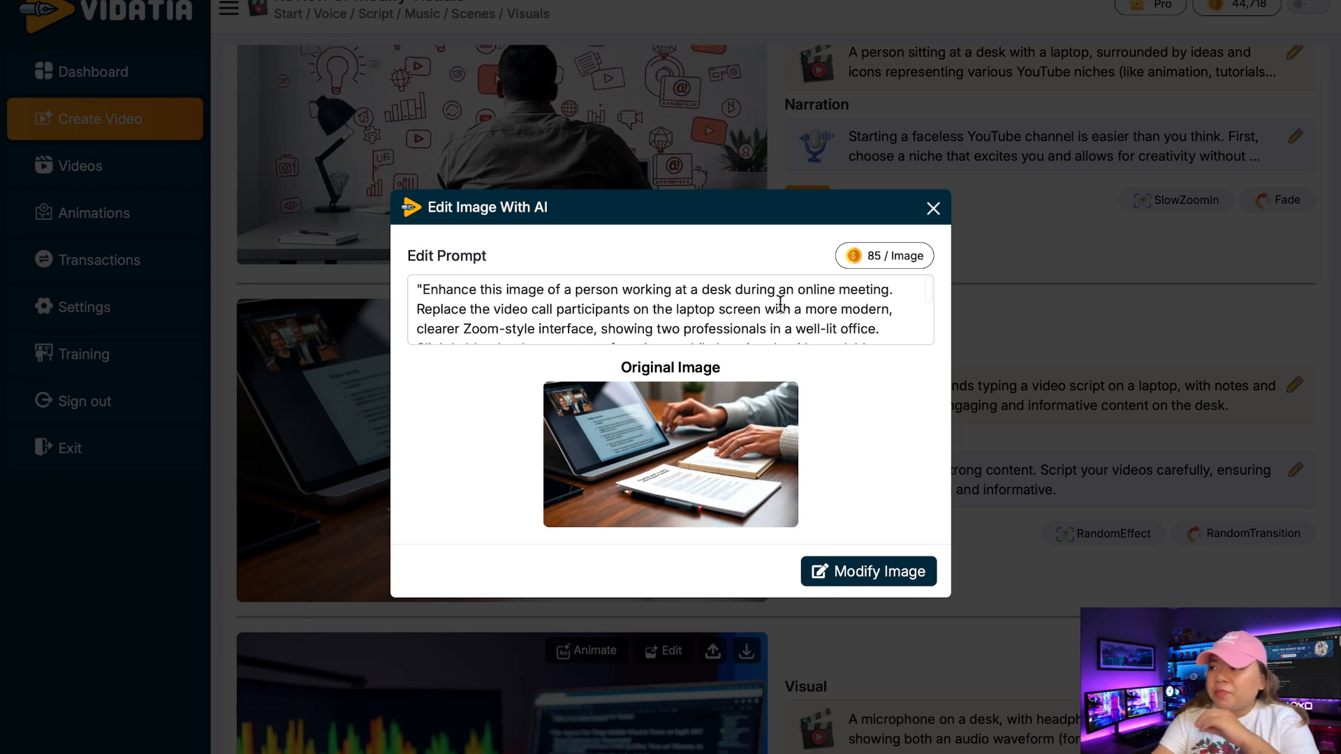
{"action": "scroll", "coordinate": [780, 304], "scroll_direction": "down", "scroll_amount": 1}
{"action": "scroll", "coordinate": [781, 304], "scroll_direction": "down", "scroll_amount": 3}
{"action": "scroll", "coordinate": [780, 304], "scroll_direction": "up", "scroll_amount": 4}
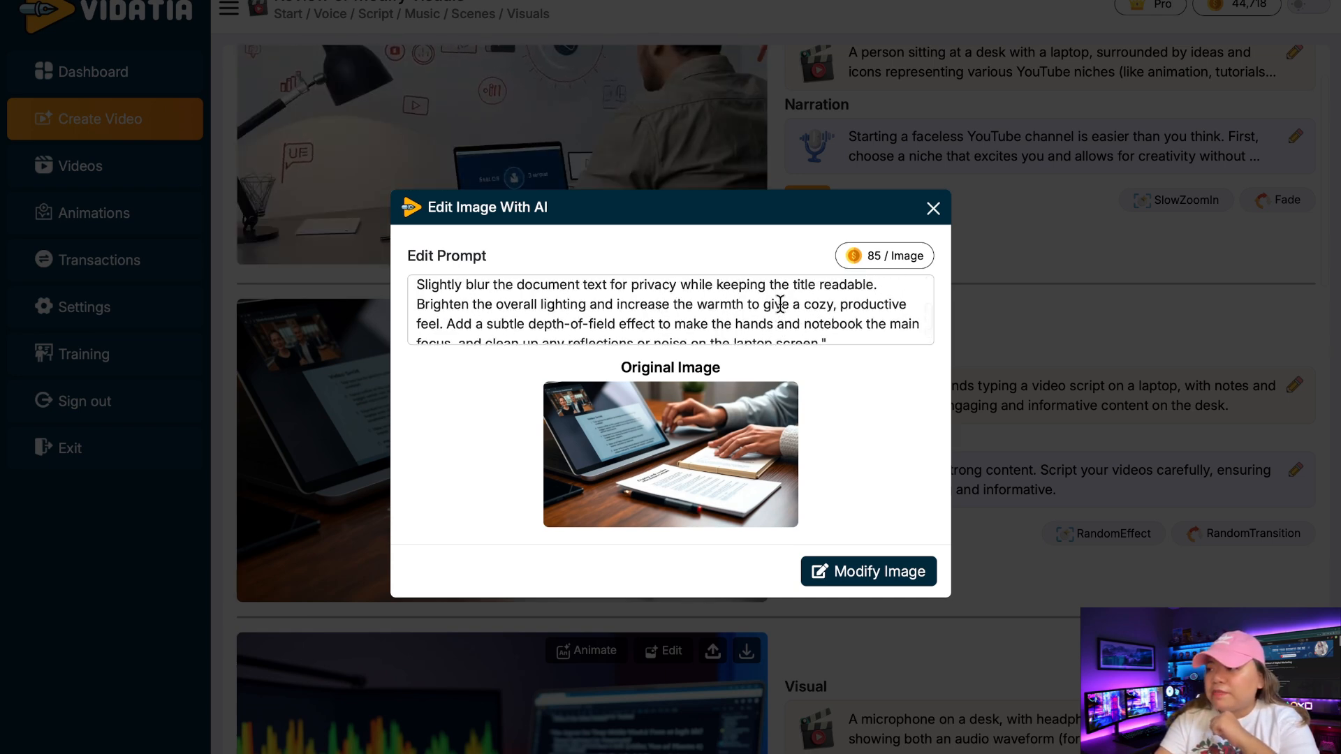
{"action": "left_click", "coordinate": [890, 577]}
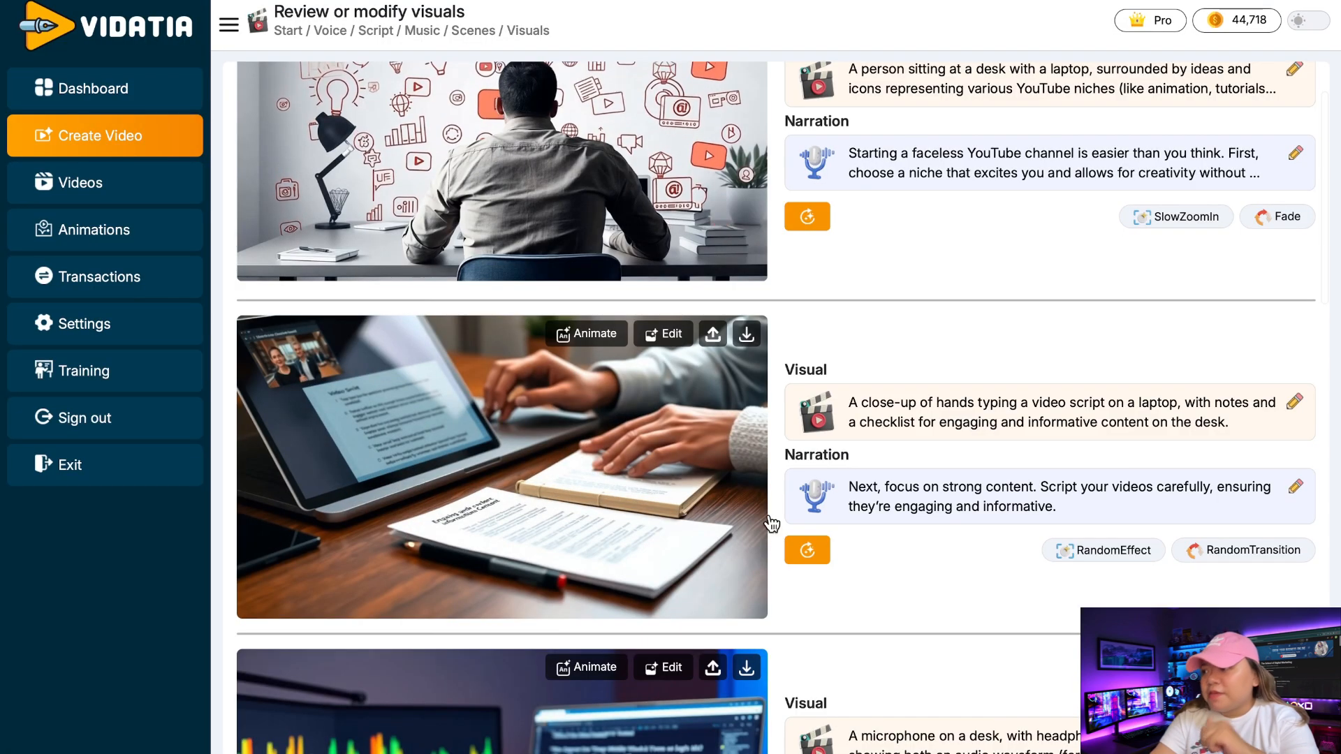
Start an upload for the second scene, choosing to save the existing image, and download the scene's image as 156.png to Documents
{"action": "left_click", "coordinate": [713, 338]}
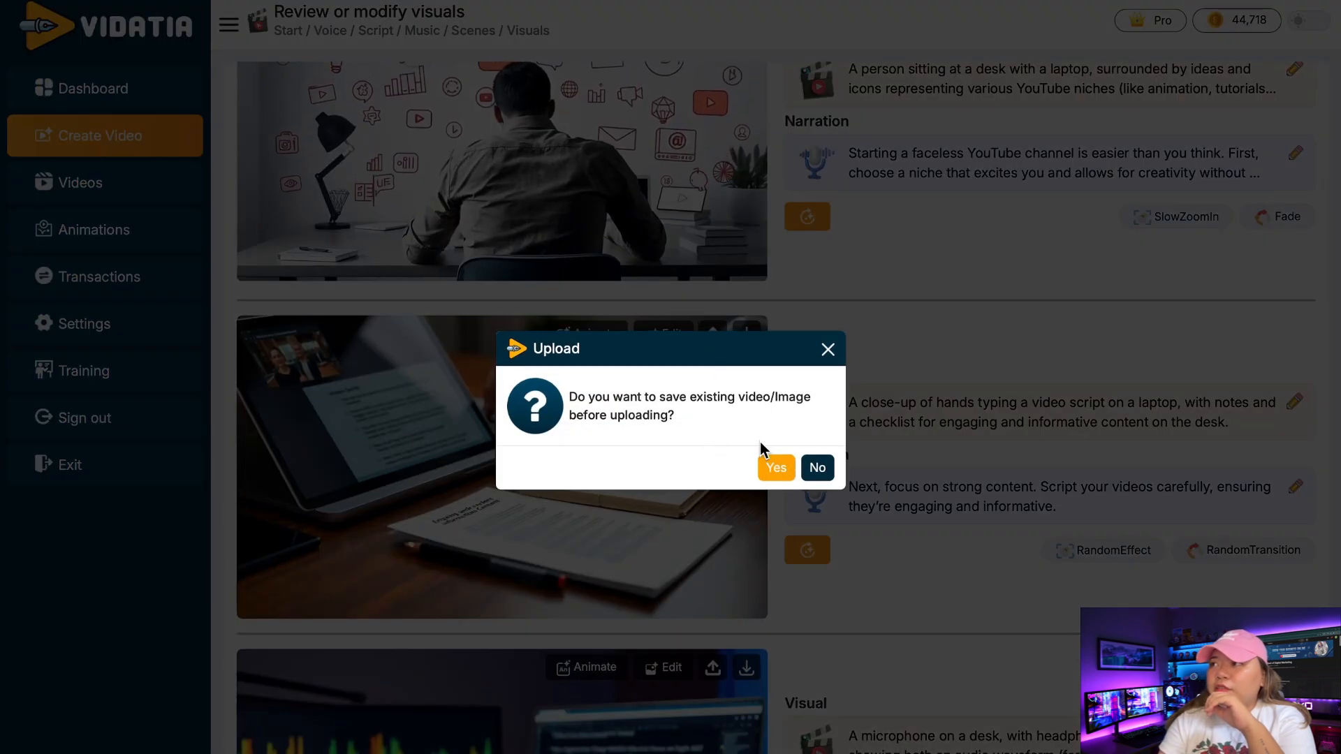
{"action": "left_click", "coordinate": [776, 467]}
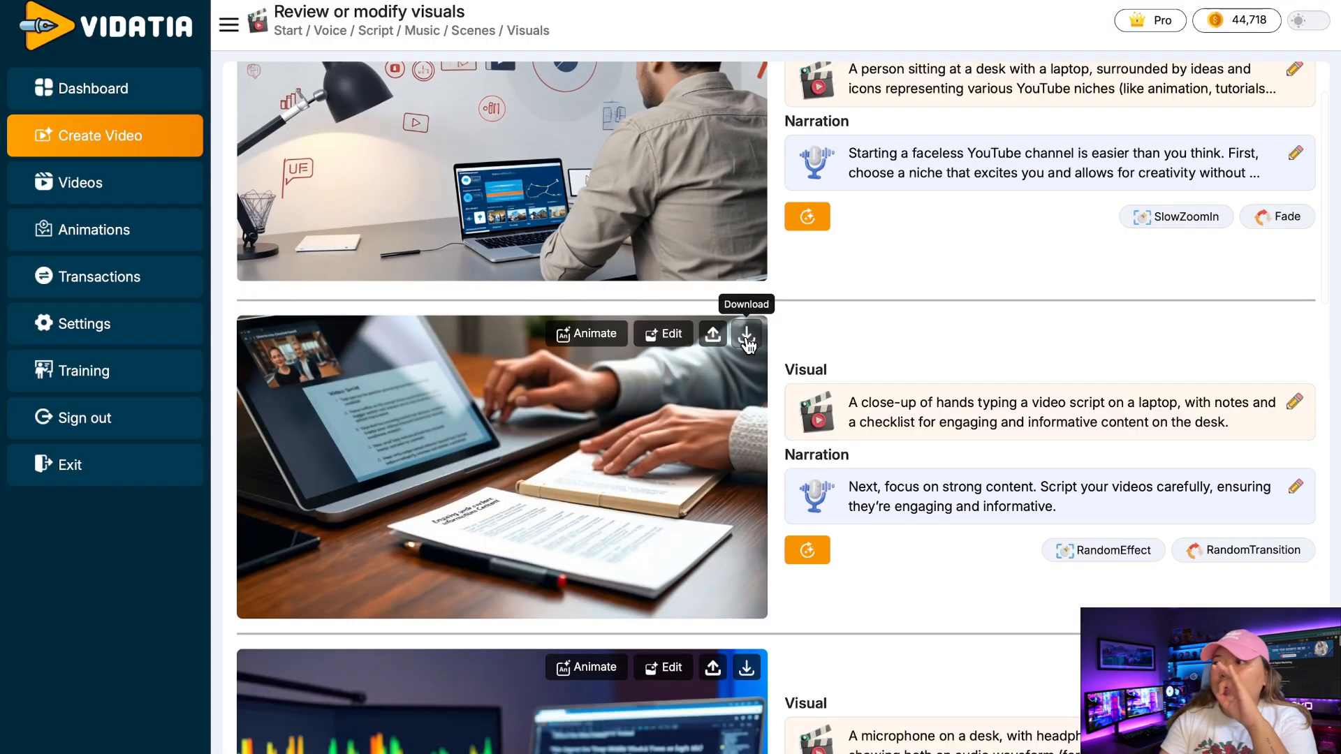
{"action": "left_click", "coordinate": [746, 338]}
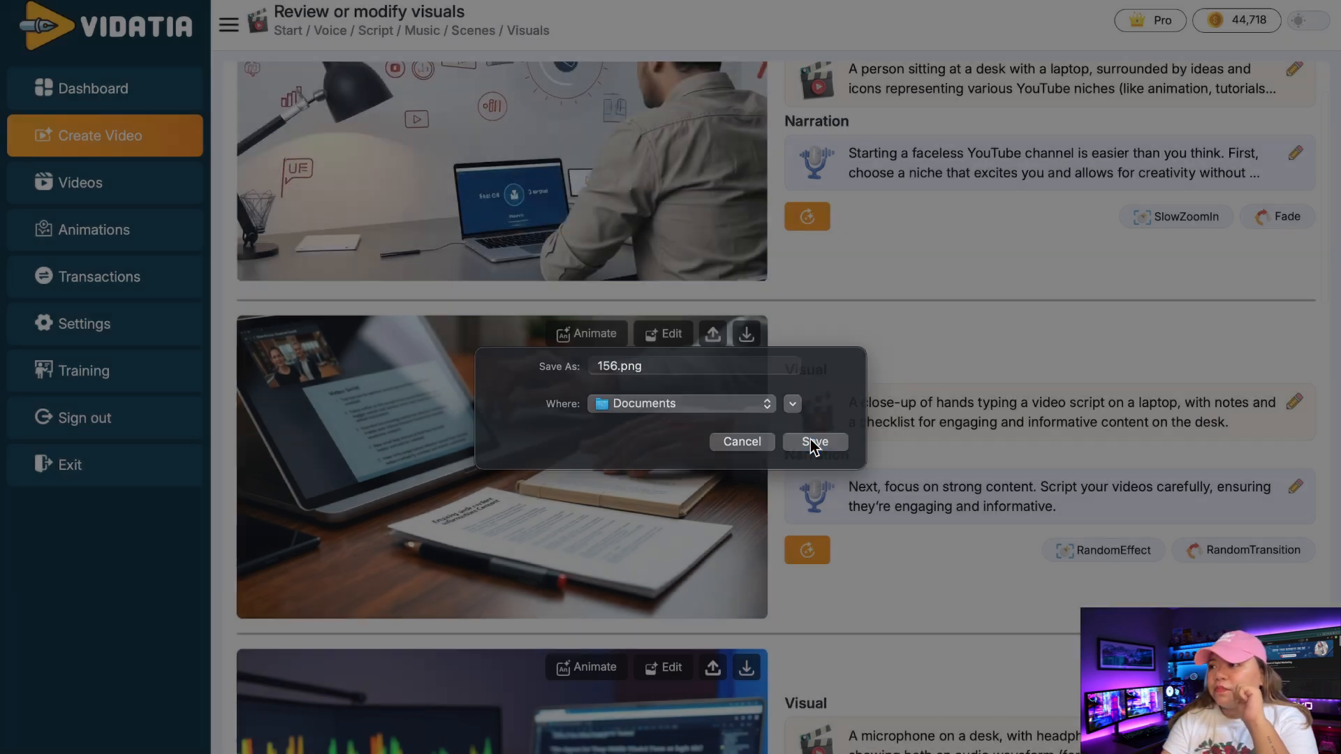
{"action": "left_click", "coordinate": [816, 444]}
Open the first scene's visual description for editing and review the visuals and narration of the remaining scenes
{"action": "scroll", "coordinate": [755, 400], "scroll_direction": "up", "scroll_amount": 2}
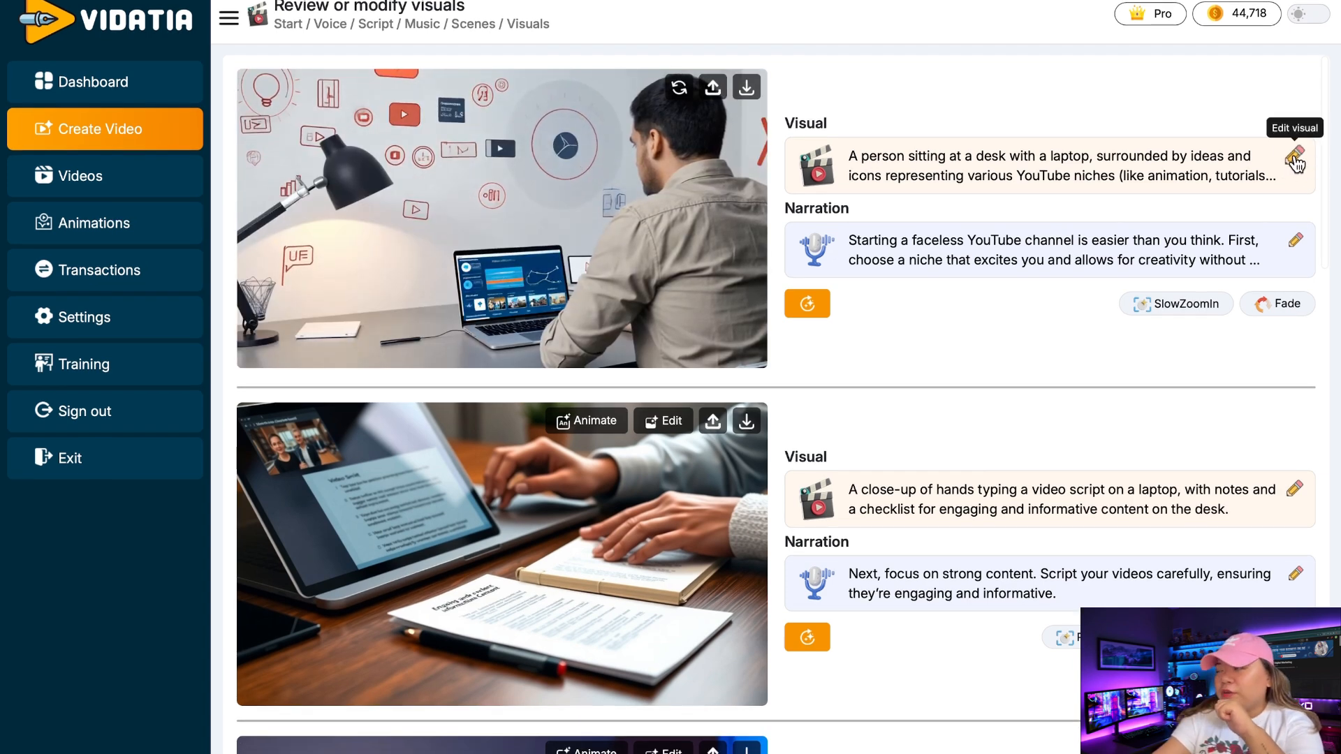
{"action": "left_click", "coordinate": [1295, 158]}
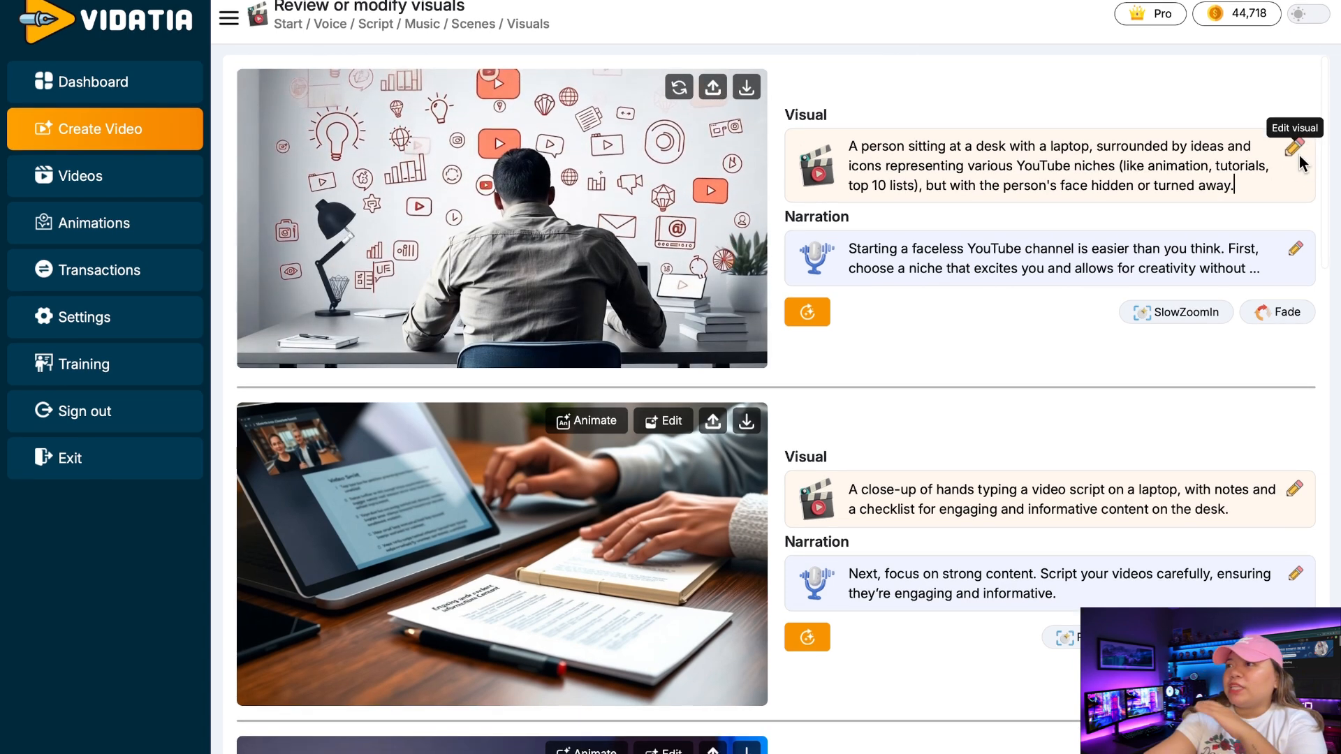
{"action": "scroll", "coordinate": [903, 310], "scroll_direction": "down", "scroll_amount": 8}
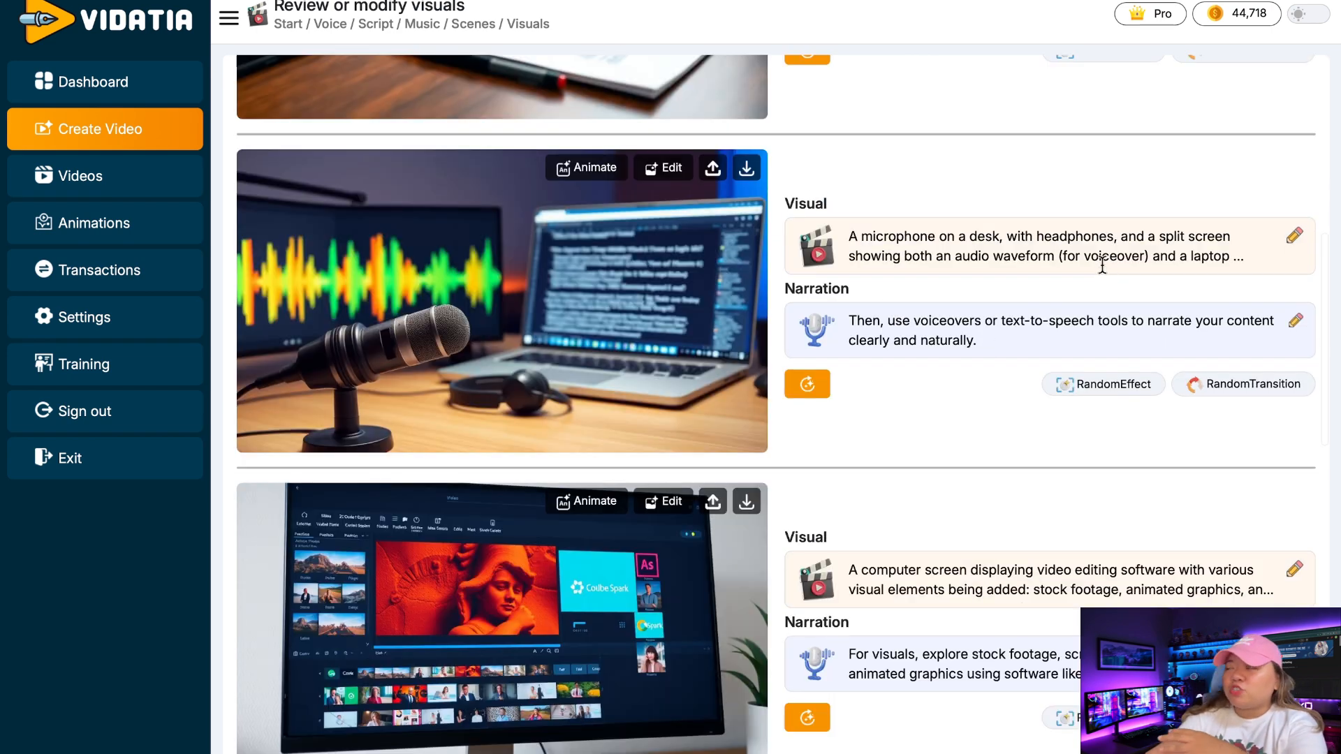
{"action": "scroll", "coordinate": [1171, 230], "scroll_direction": "down", "scroll_amount": 4}
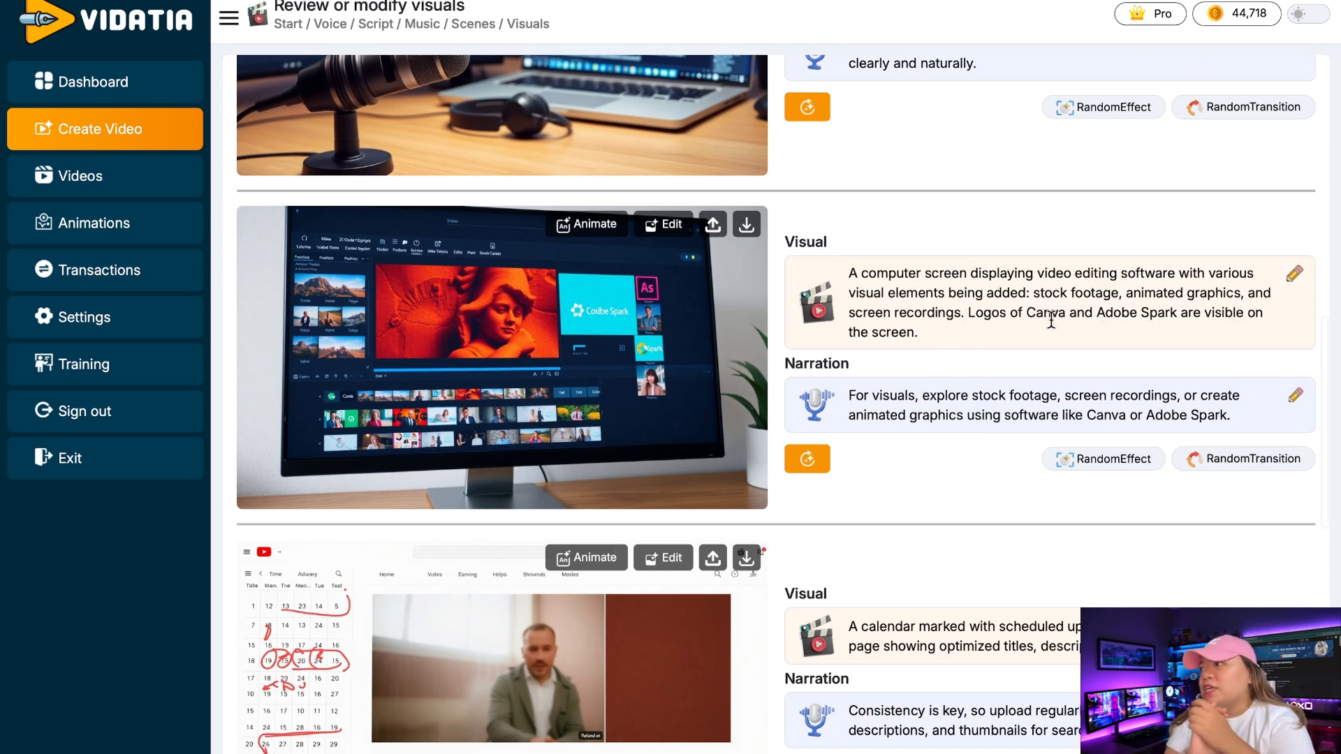
{"action": "scroll", "coordinate": [1049, 320], "scroll_direction": "down", "scroll_amount": 2}
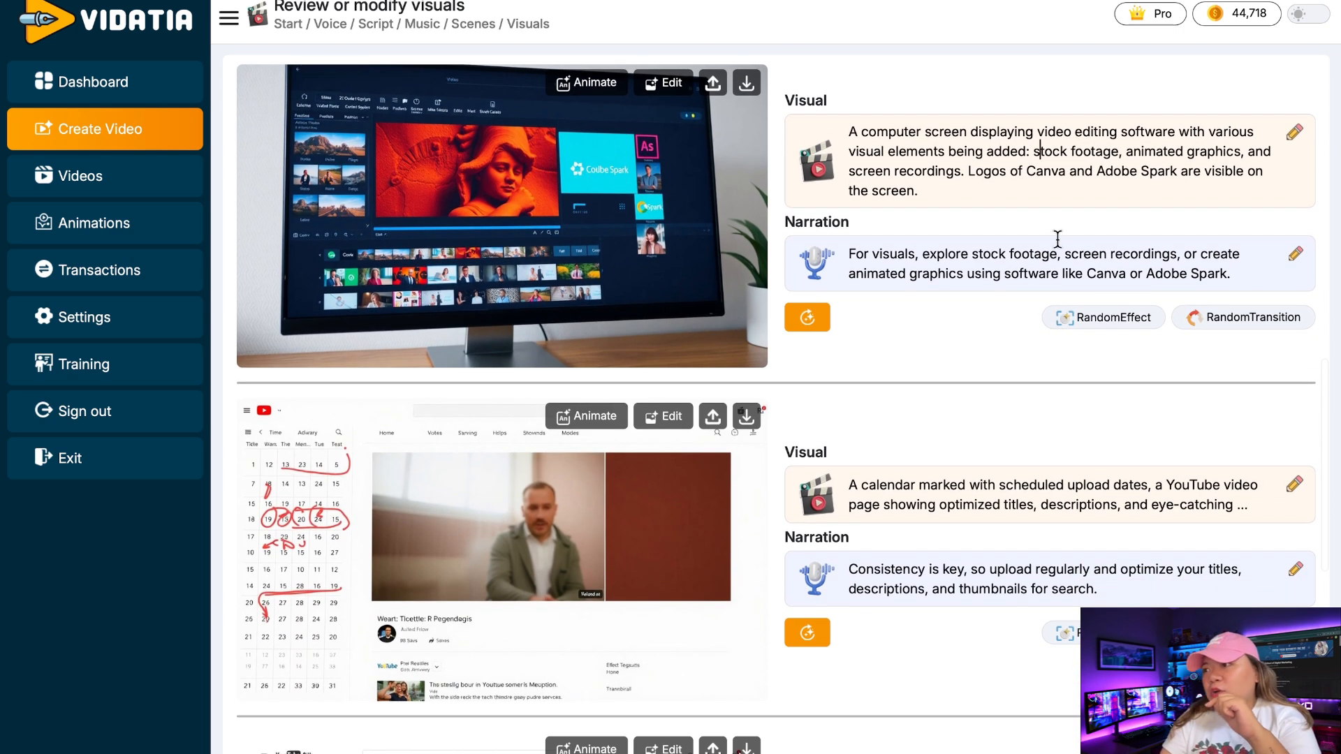
{"action": "scroll", "coordinate": [1033, 171], "scroll_direction": "down", "scroll_amount": 8}
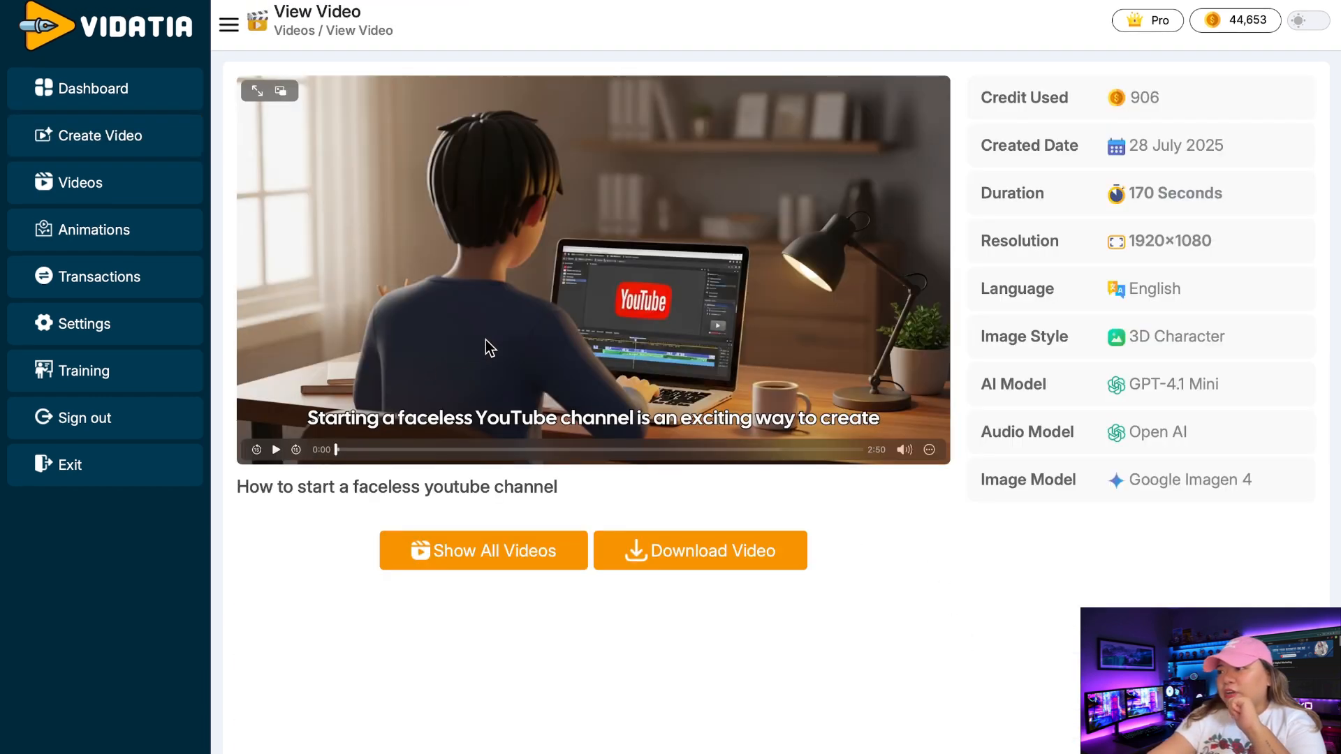
Play the finished video "How to start a faceless youtube channel"
{"action": "left_click", "coordinate": [486, 341]}
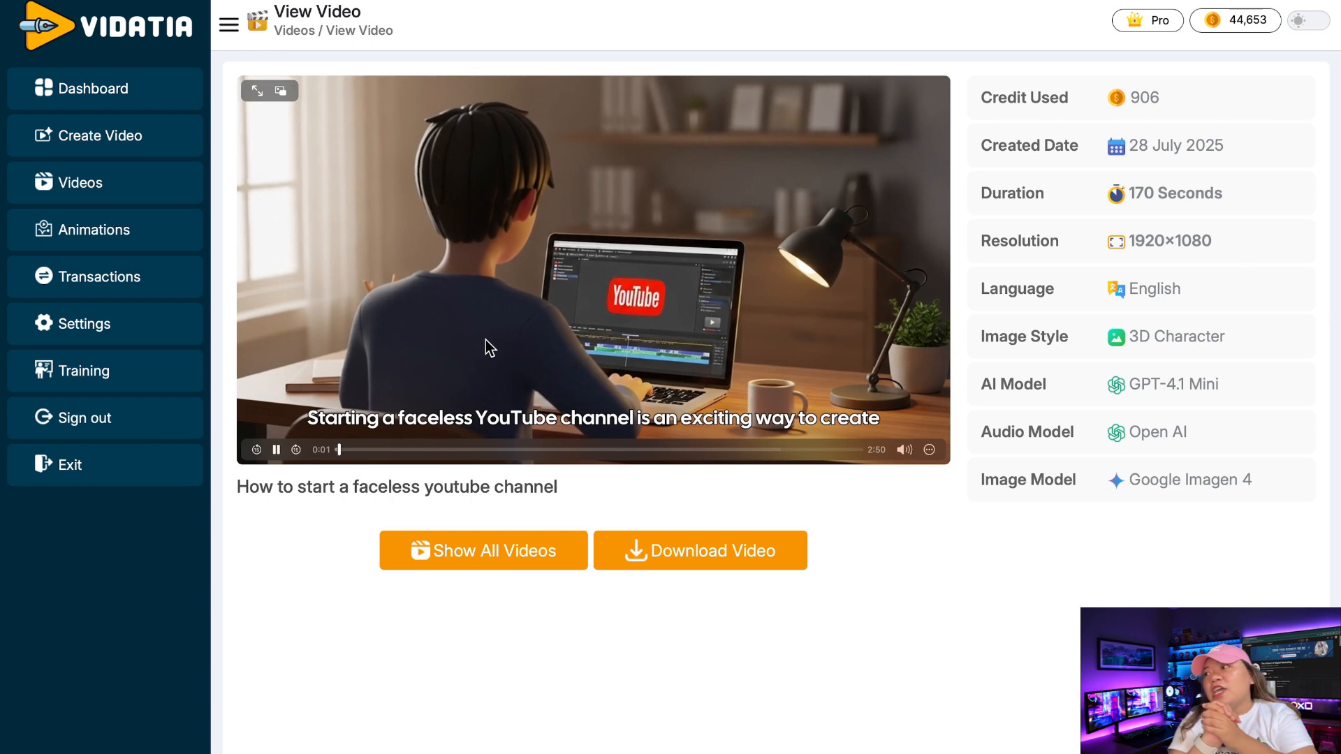